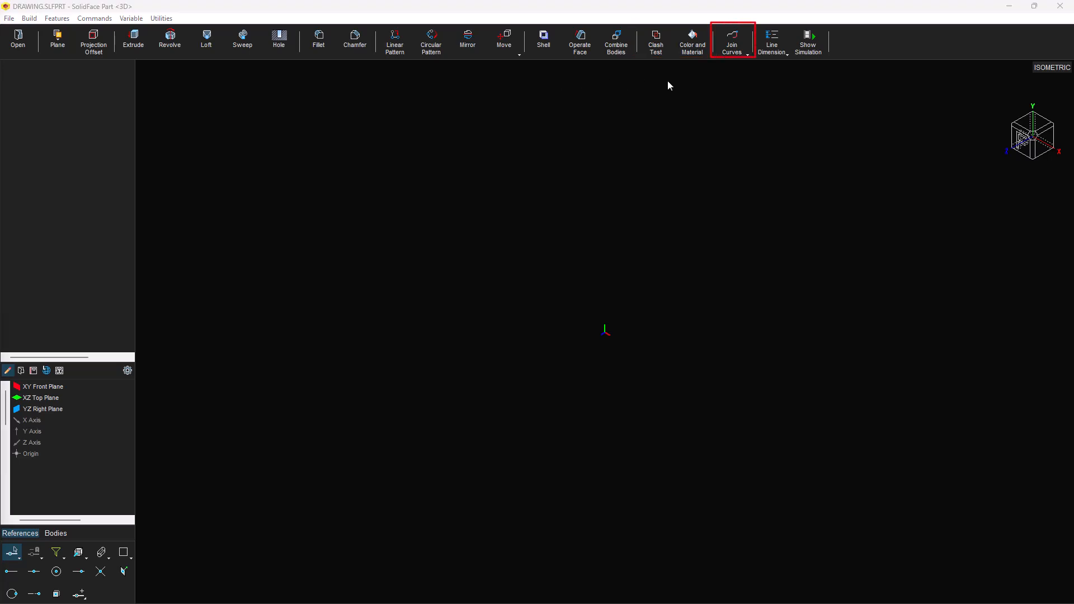
Step: Browse the curve and dimensioning tool lists, then open the CLUTCH TRANSMISSION - HOUSING part
{"action": "left_click", "coordinate": [745, 49]}
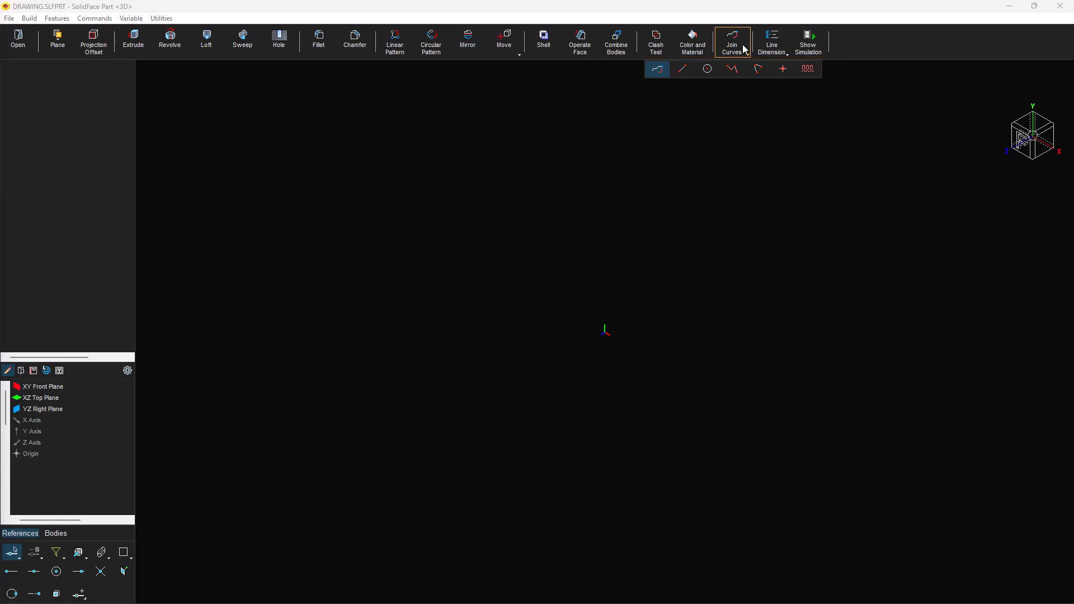
{"action": "left_click", "coordinate": [770, 46]}
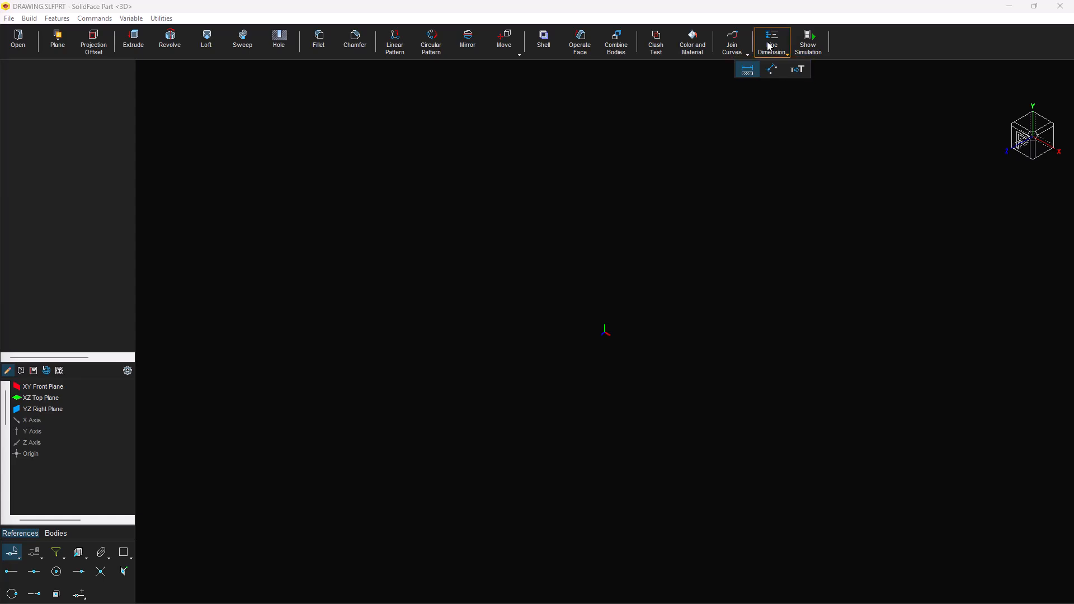
{"action": "left_click", "coordinate": [814, 88]}
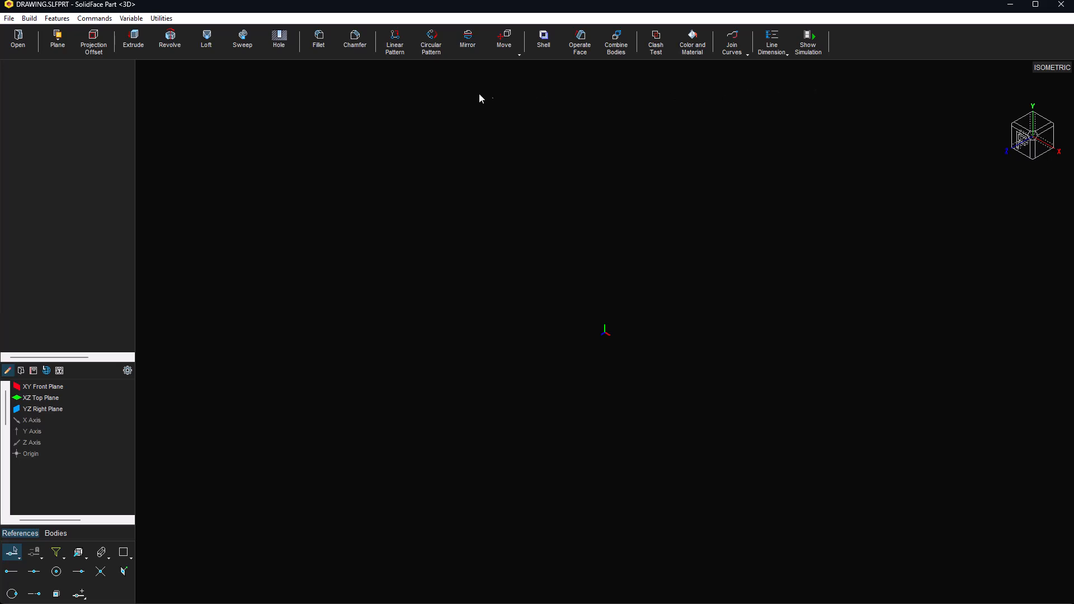
{"action": "left_click", "coordinate": [18, 42]}
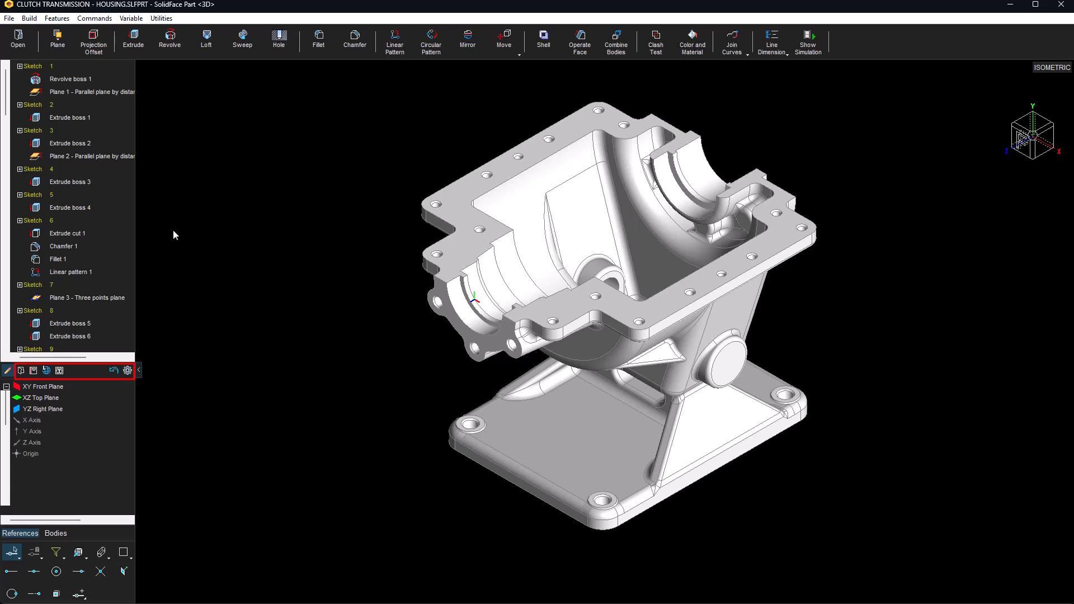
Step: Look through the component libraries and sheet templates, returning to the feature tree each time
{"action": "left_click", "coordinate": [34, 370]}
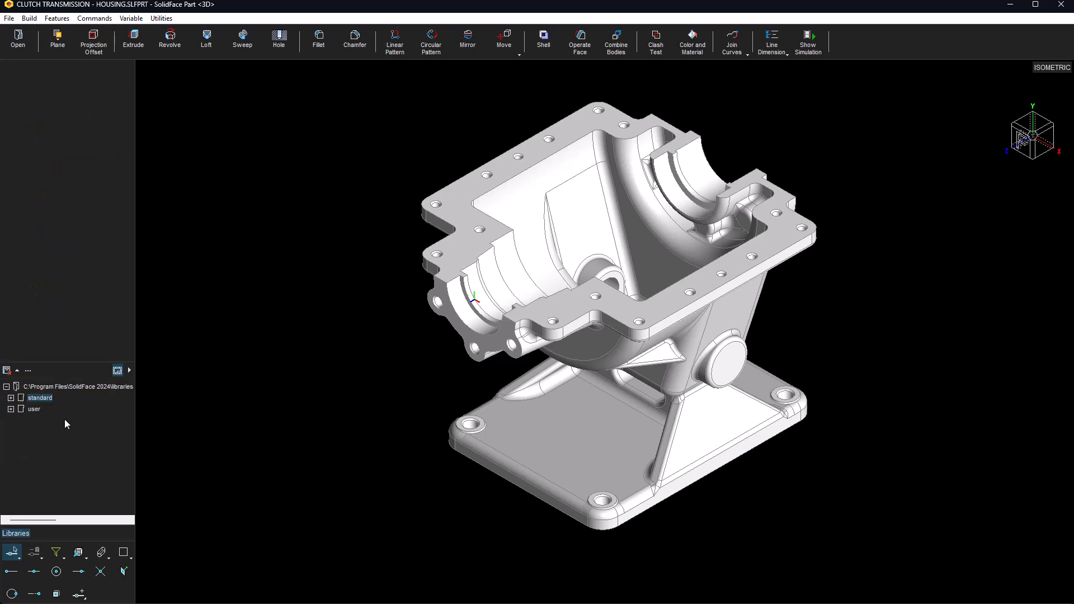
{"action": "left_click", "coordinate": [7, 371]}
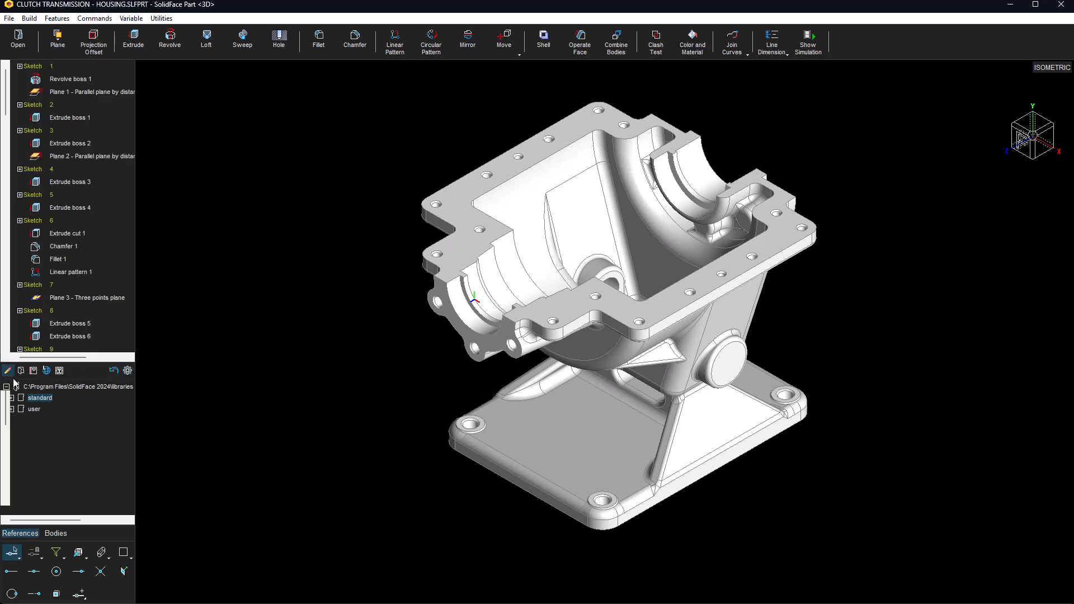
{"action": "left_click", "coordinate": [59, 371]}
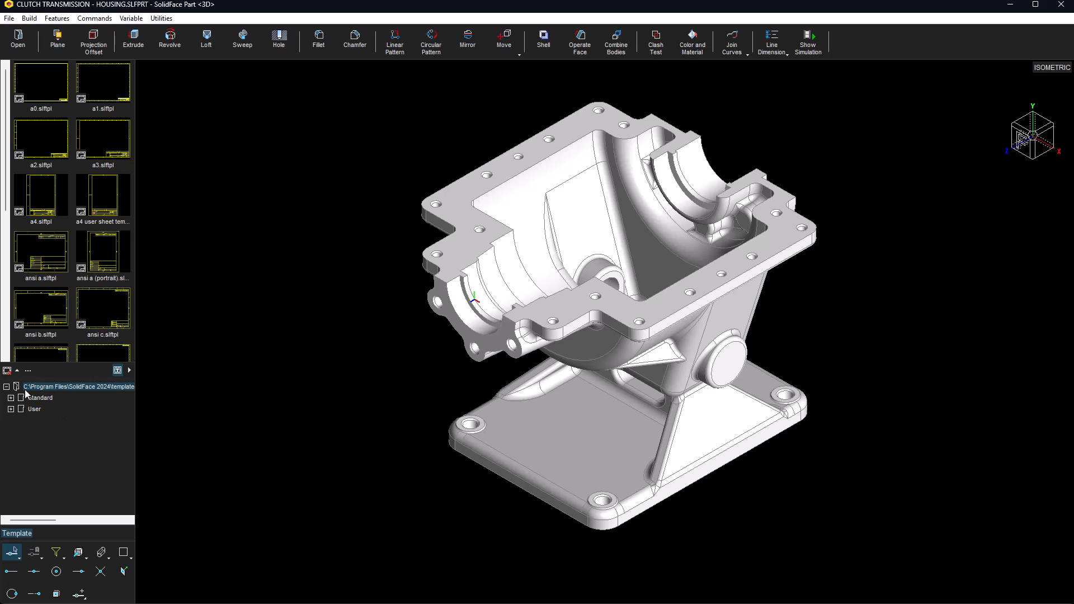
{"action": "left_click", "coordinate": [7, 371]}
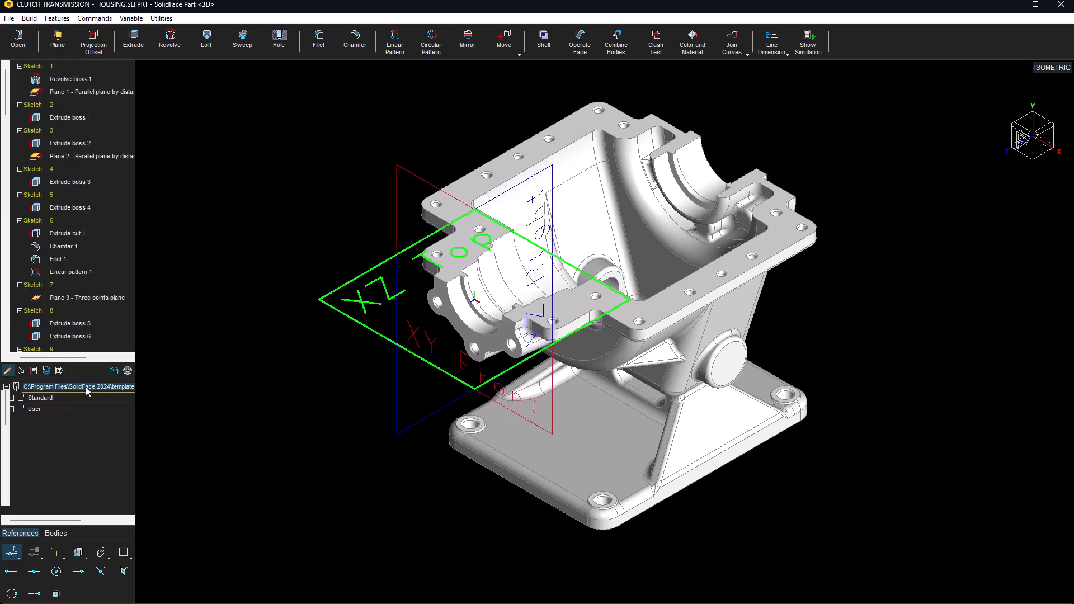
{"action": "left_click", "coordinate": [130, 371]}
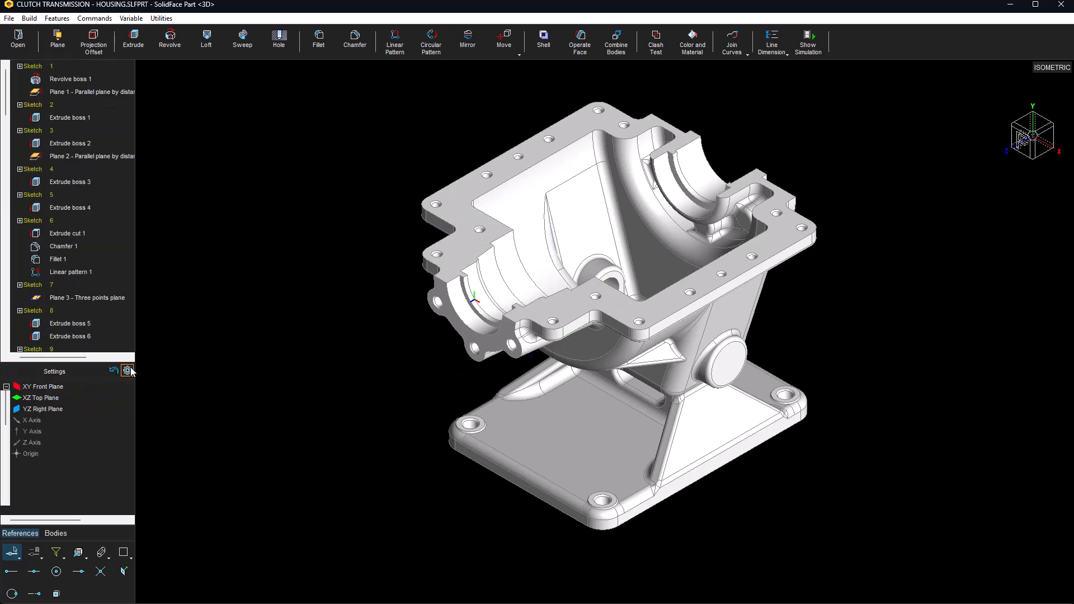
{"action": "left_click", "coordinate": [128, 371]}
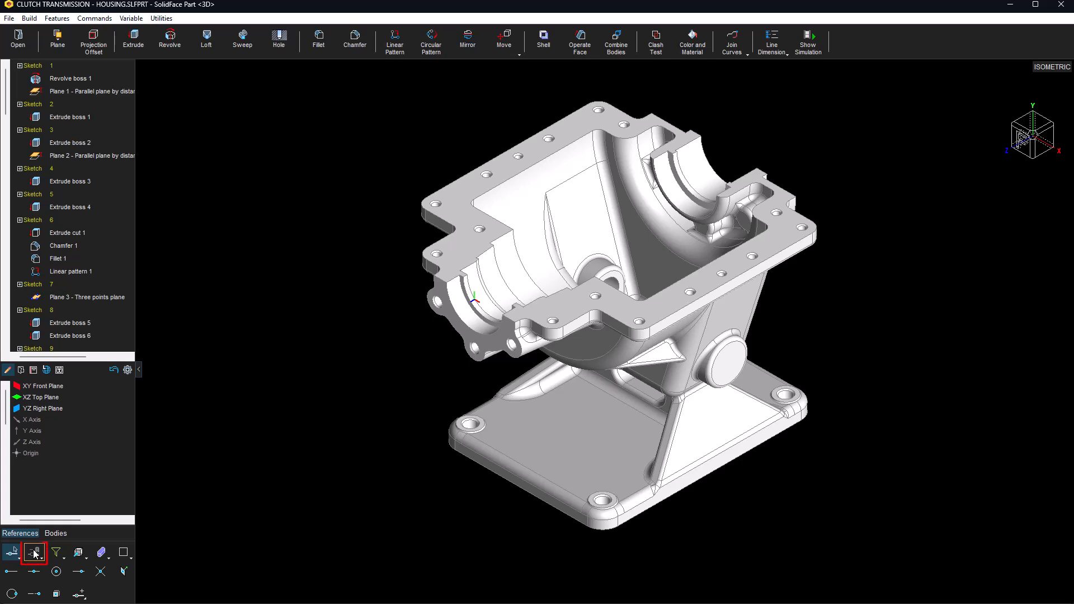
{"action": "left_click", "coordinate": [57, 554]}
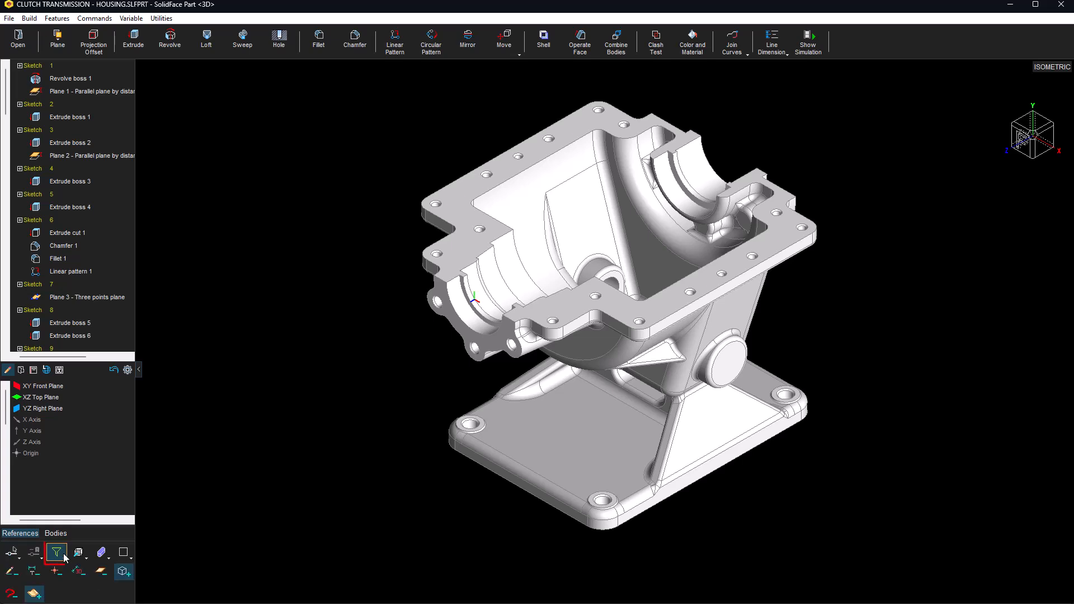
{"action": "left_click", "coordinate": [79, 554]}
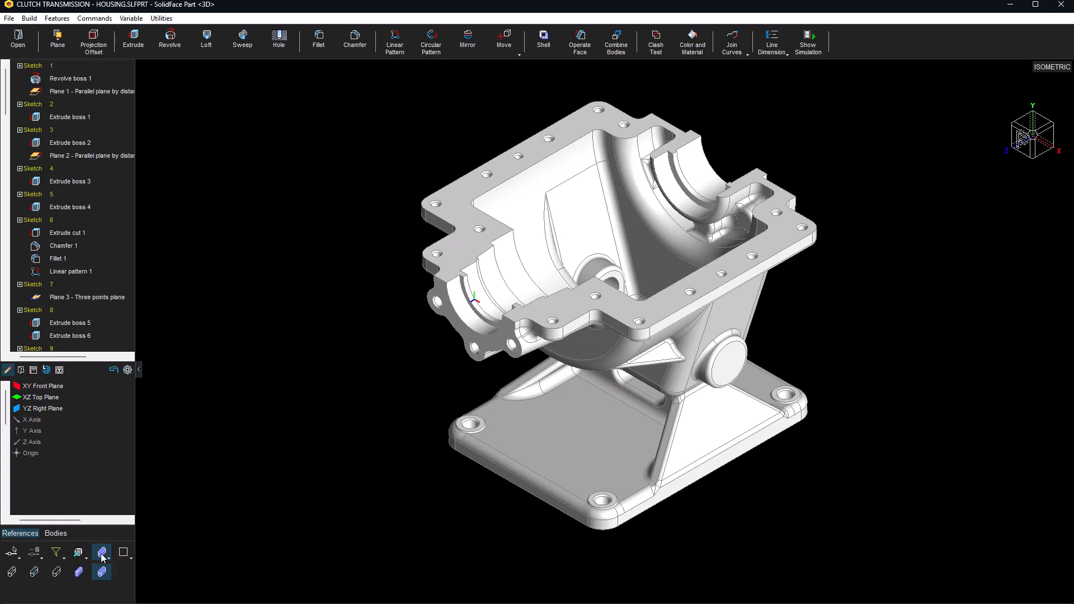
{"action": "left_click", "coordinate": [123, 553]}
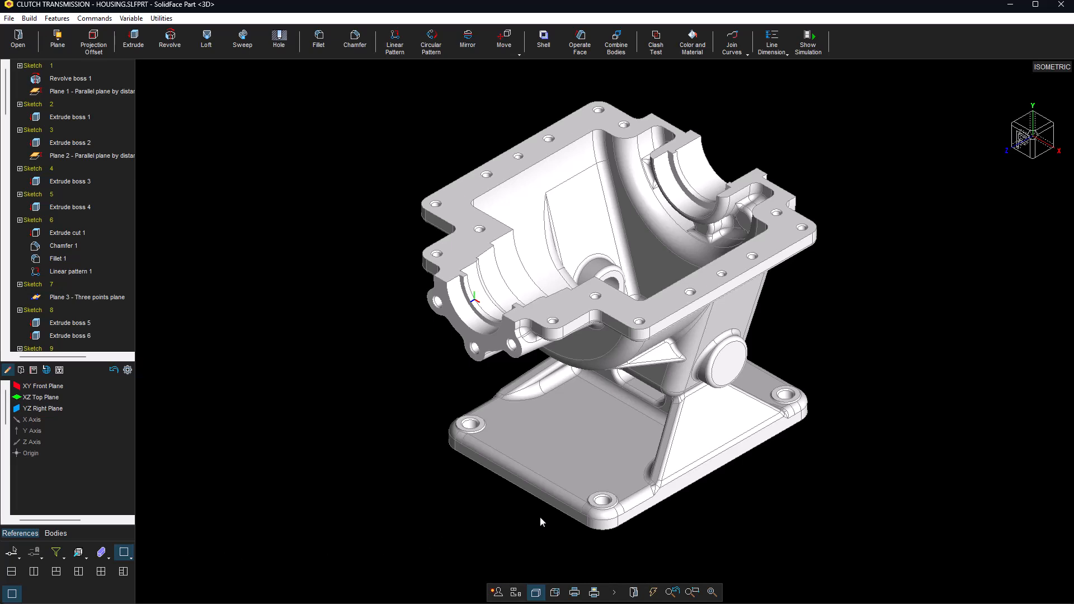
{"action": "mouse_move", "coordinate": [984, 218]}
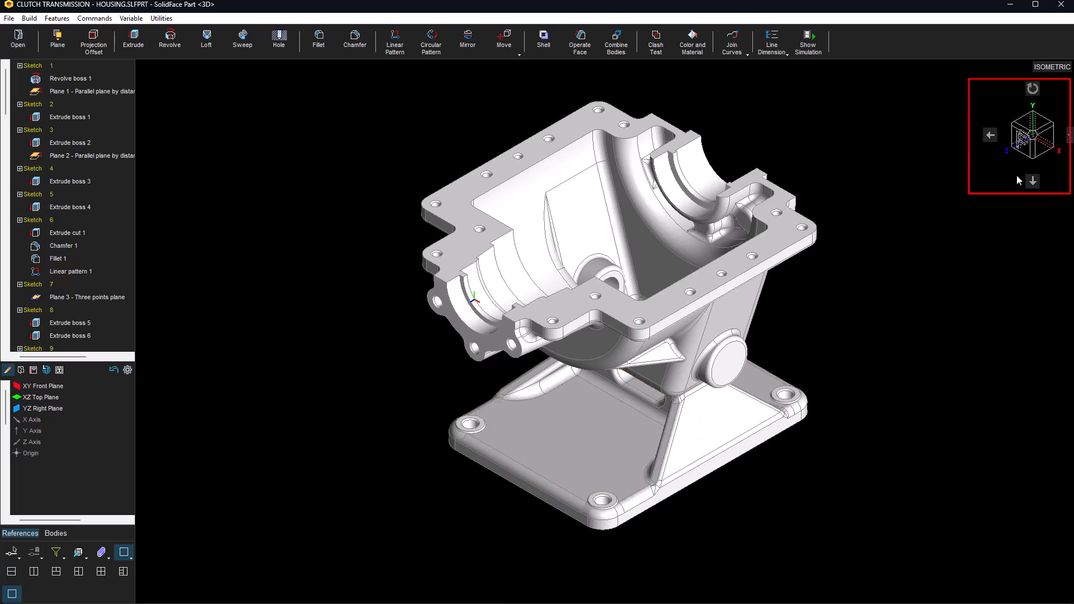
{"action": "mouse_move", "coordinate": [924, 207]}
{"action": "middle_mouse_down"}
{"action": "mouse_move", "coordinate": [875, 395]}
{"action": "mouse_move", "coordinate": [890, 179]}
{"action": "mouse_move", "coordinate": [813, 197]}
{"action": "mouse_move", "coordinate": [661, 196]}
{"action": "mouse_move", "coordinate": [907, 220]}
{"action": "middle_mouse_up"}
{"action": "left_click", "coordinate": [989, 136]}
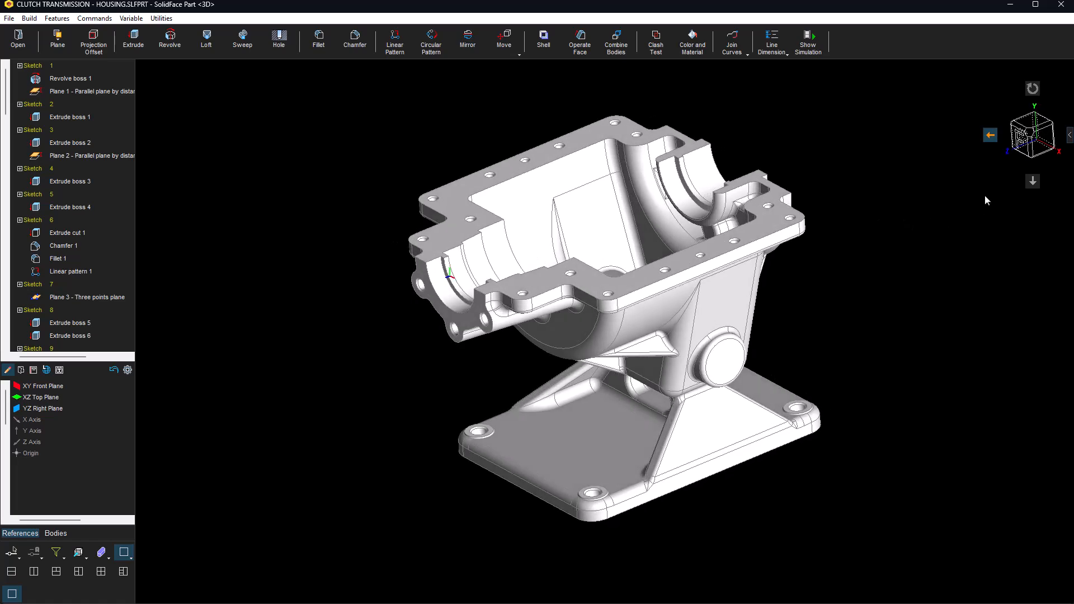
{"action": "left_click", "coordinate": [1001, 165]}
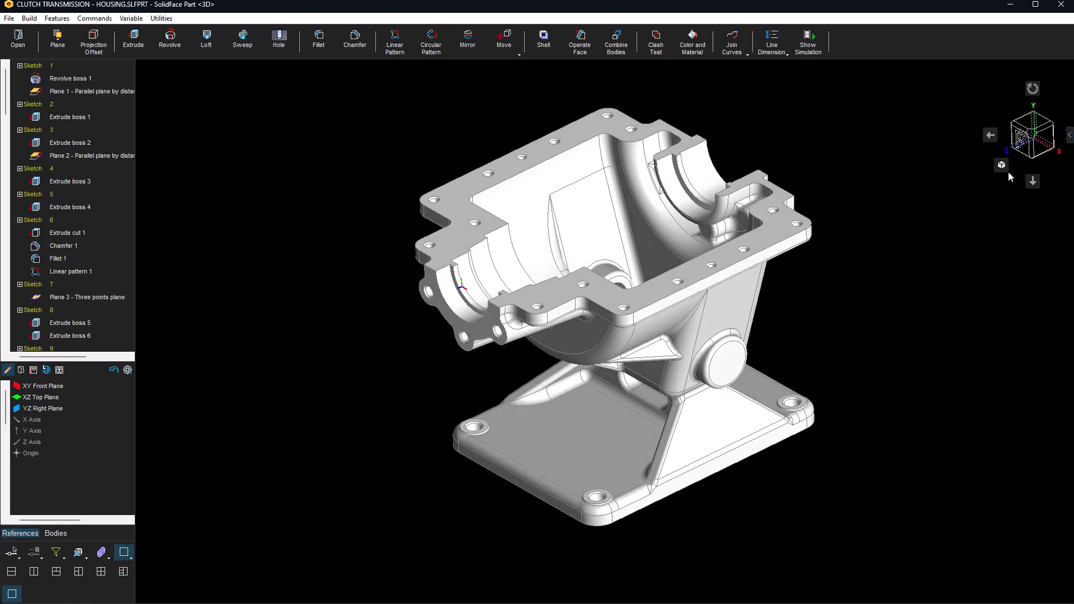
{"action": "left_click", "coordinate": [1044, 141]}
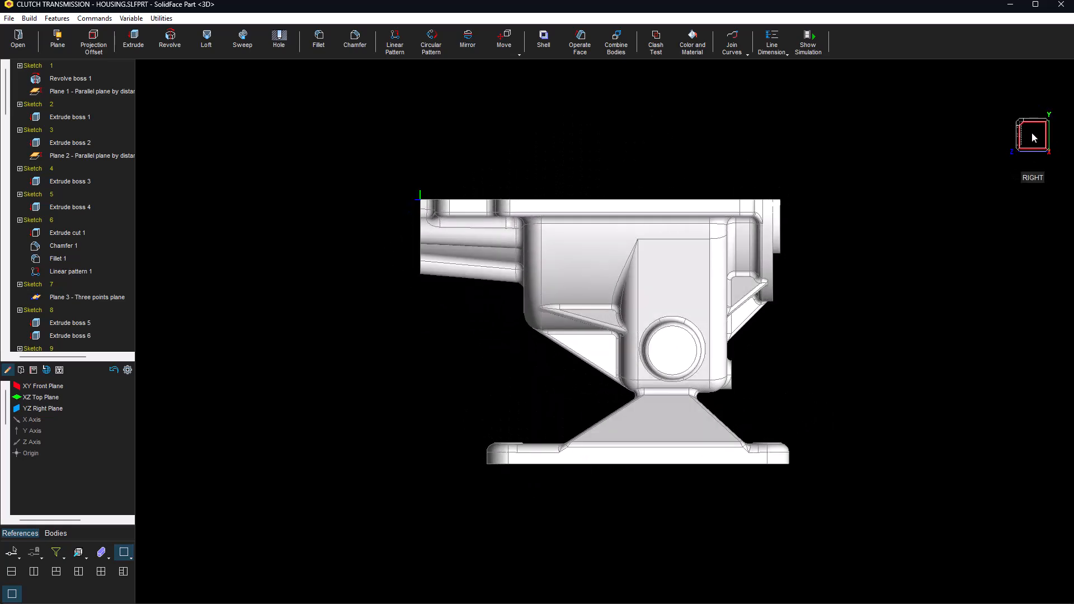
{"action": "left_click", "coordinate": [1021, 128]}
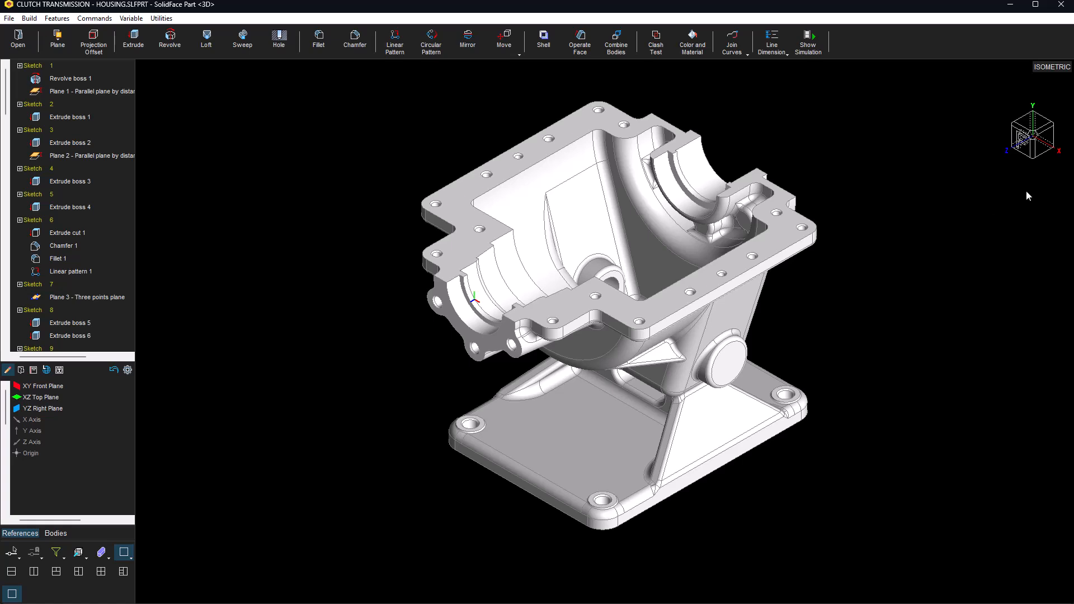
{"action": "left_click", "coordinate": [1070, 136]}
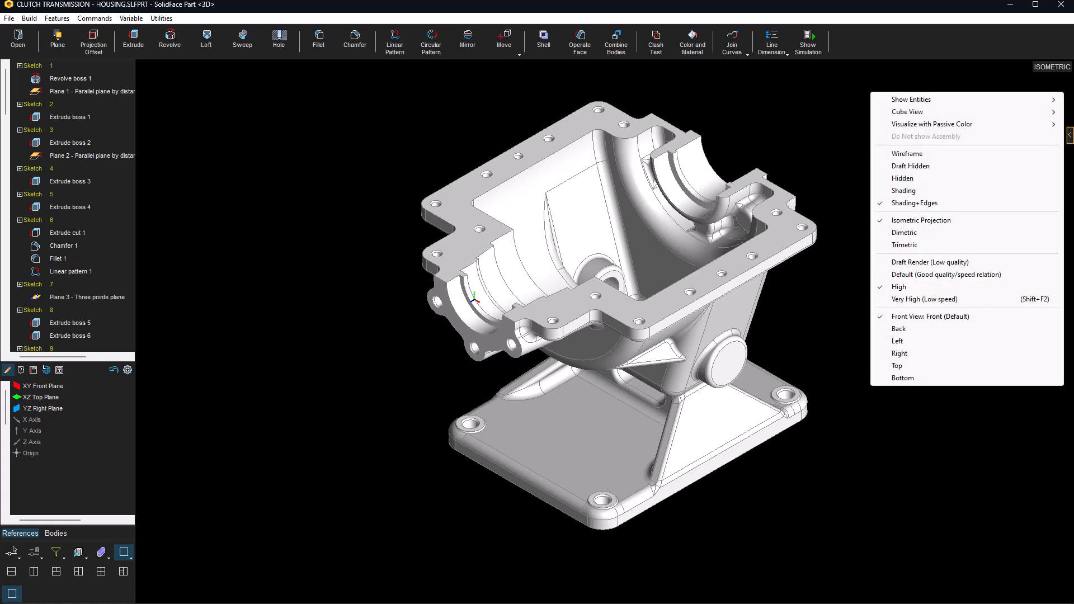
{"action": "mouse_move", "coordinate": [1001, 105]}
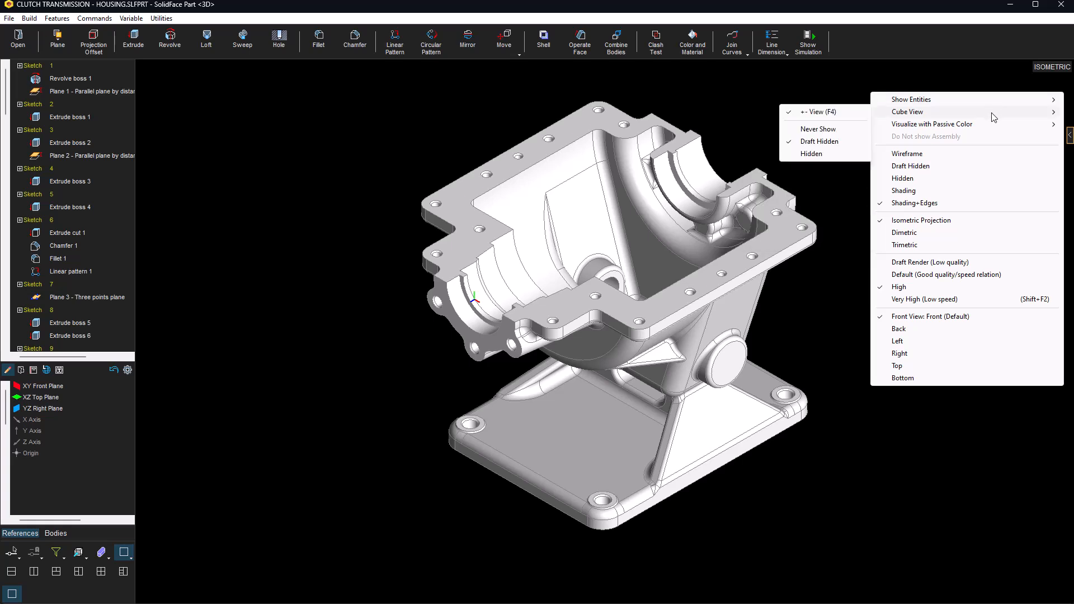
{"action": "mouse_move", "coordinate": [994, 125]}
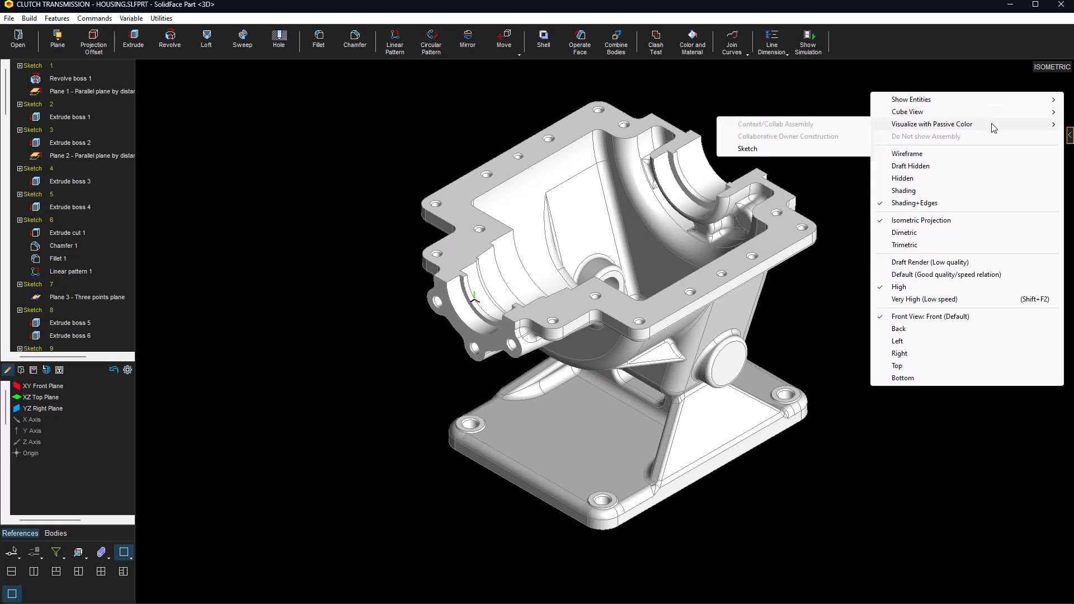
{"action": "left_click", "coordinate": [852, 425]}
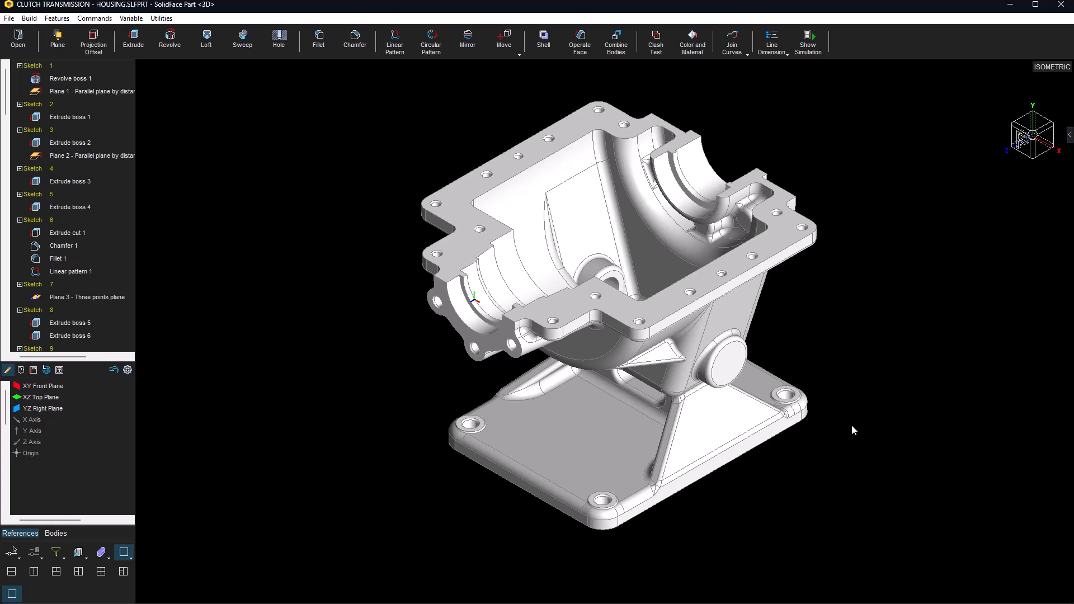
{"action": "mouse_move", "coordinate": [809, 561]}
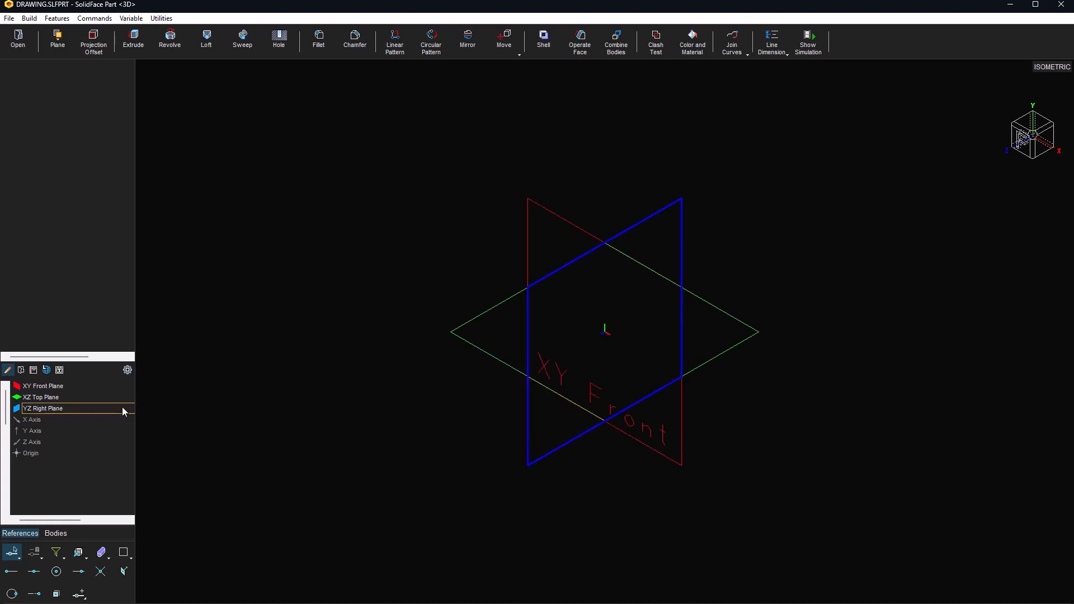
Step: Open an empty sketch on the XY Front Plane and bring up the panel settings
{"action": "double_click", "coordinate": [76, 387]}
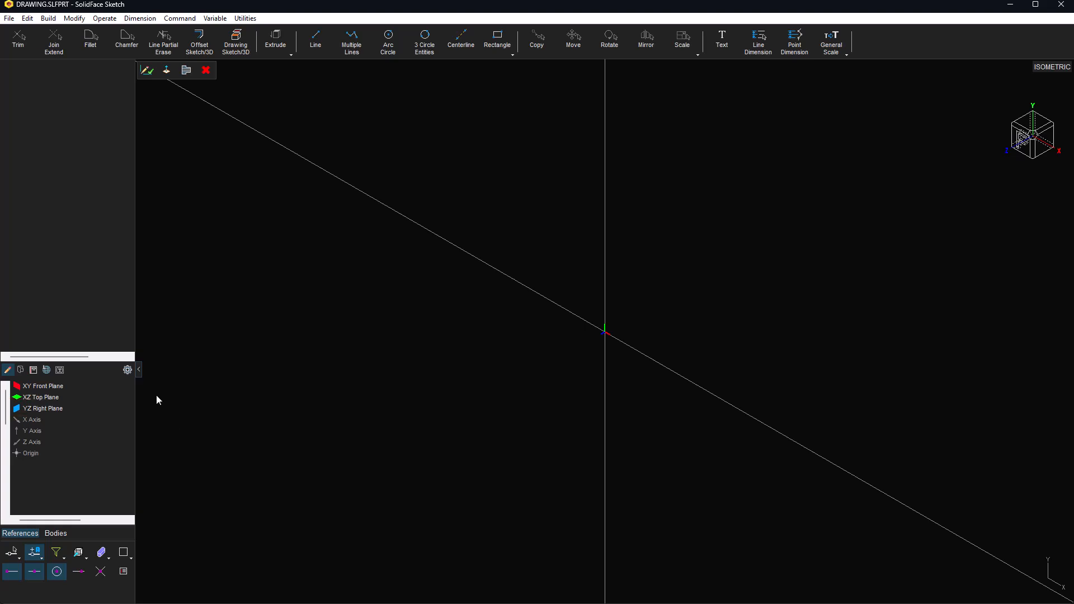
{"action": "left_click", "coordinate": [131, 372]}
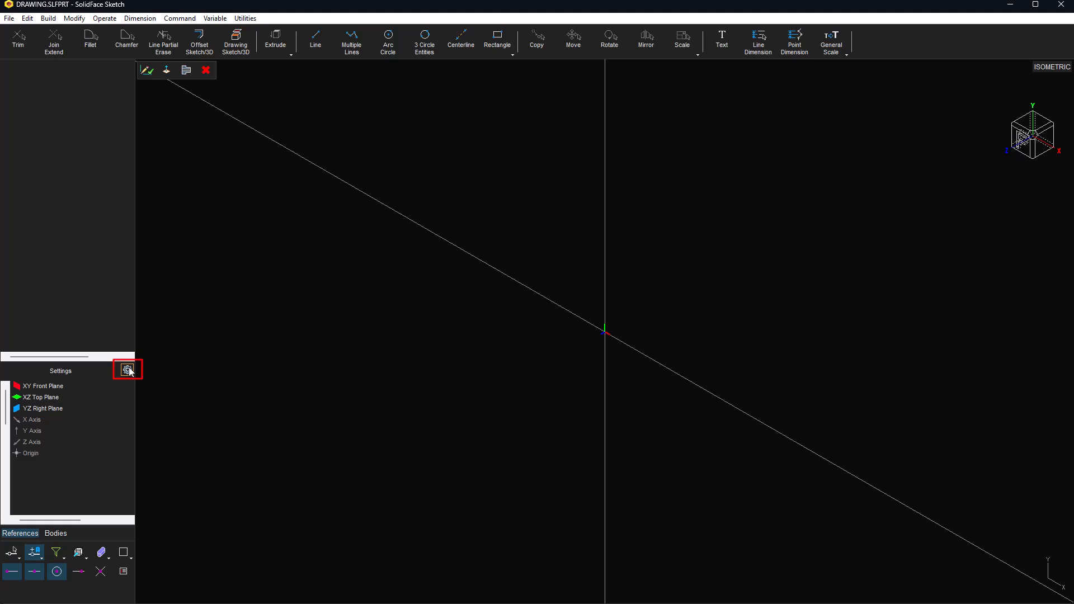
Step: Enable 'On creation show Sketch in Front View' in the 3D General Personalization preferences
{"action": "left_click", "coordinate": [129, 370]}
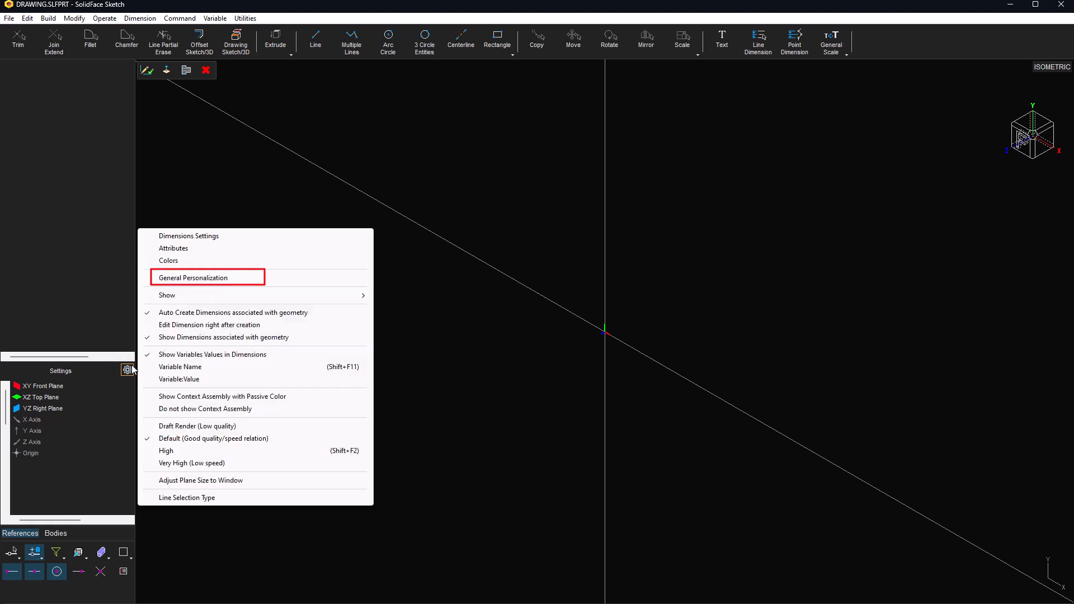
{"action": "left_click", "coordinate": [200, 277]}
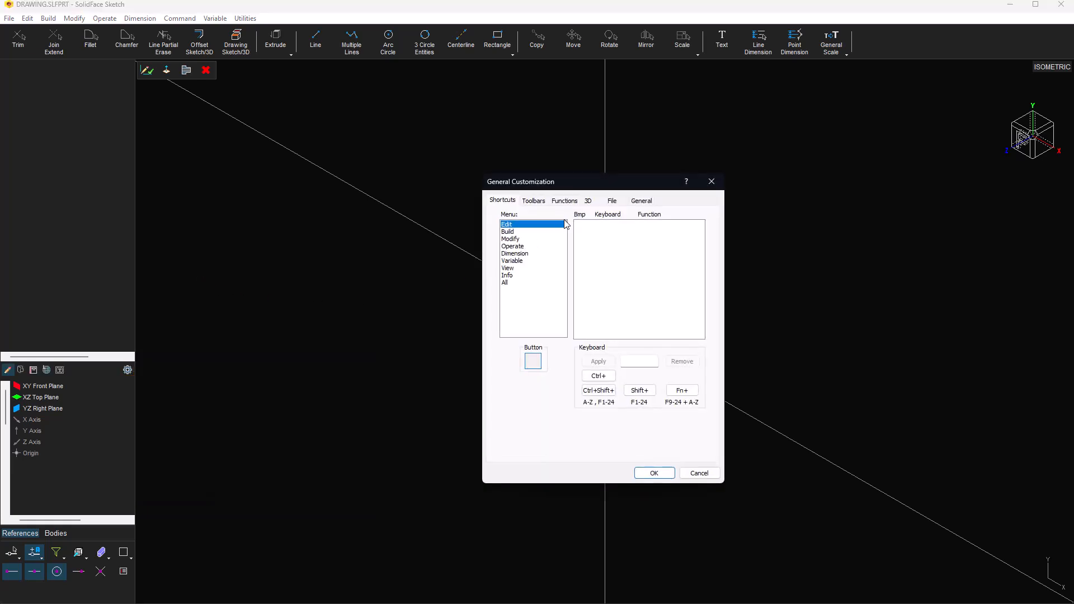
{"action": "left_click", "coordinate": [589, 201]}
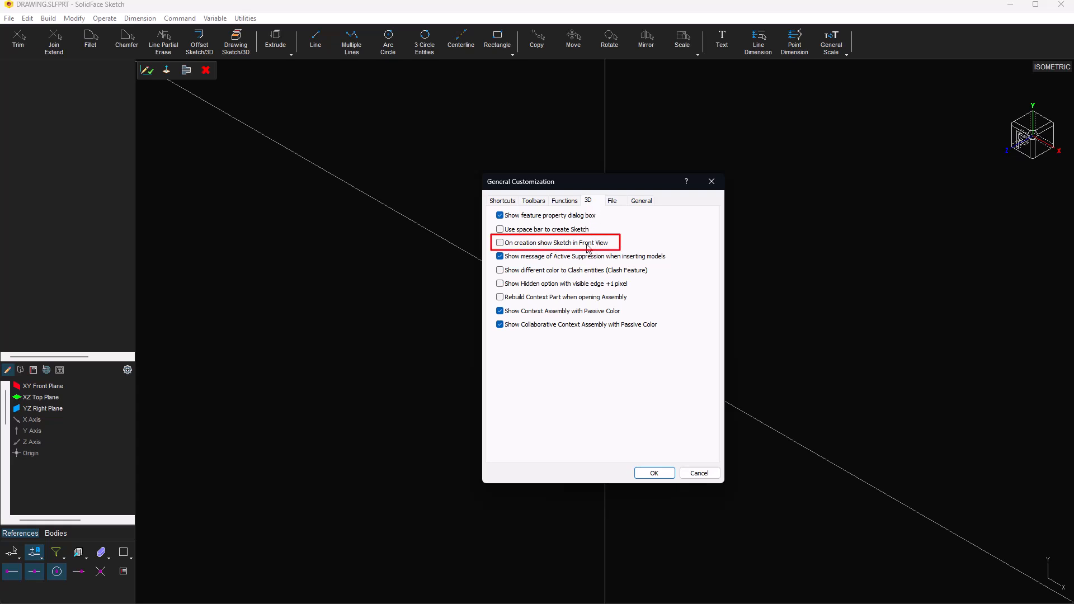
{"action": "left_click", "coordinate": [500, 244]}
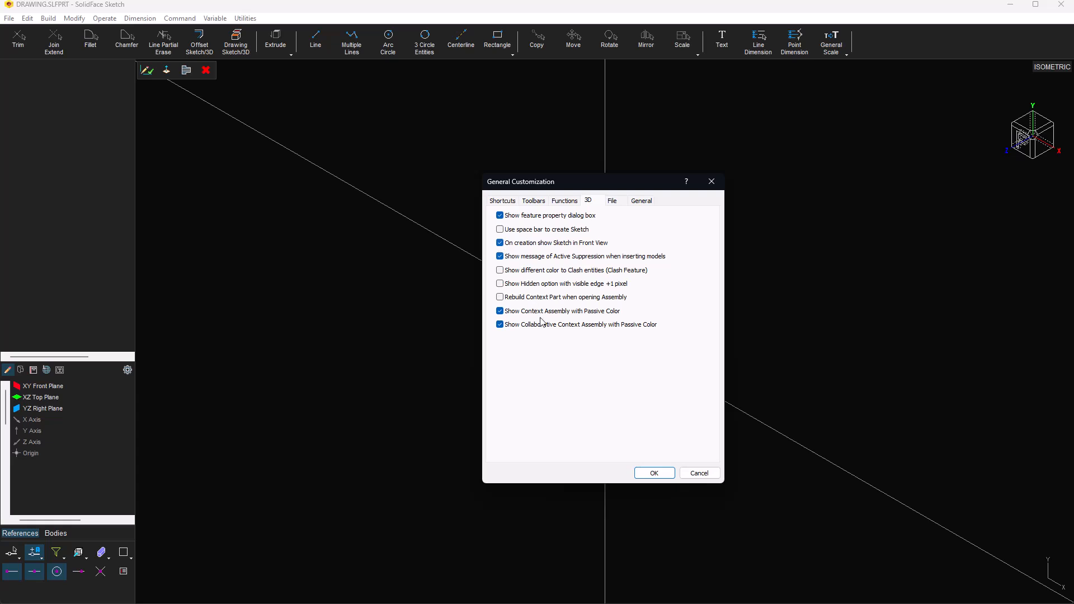
{"action": "left_click", "coordinate": [648, 473]}
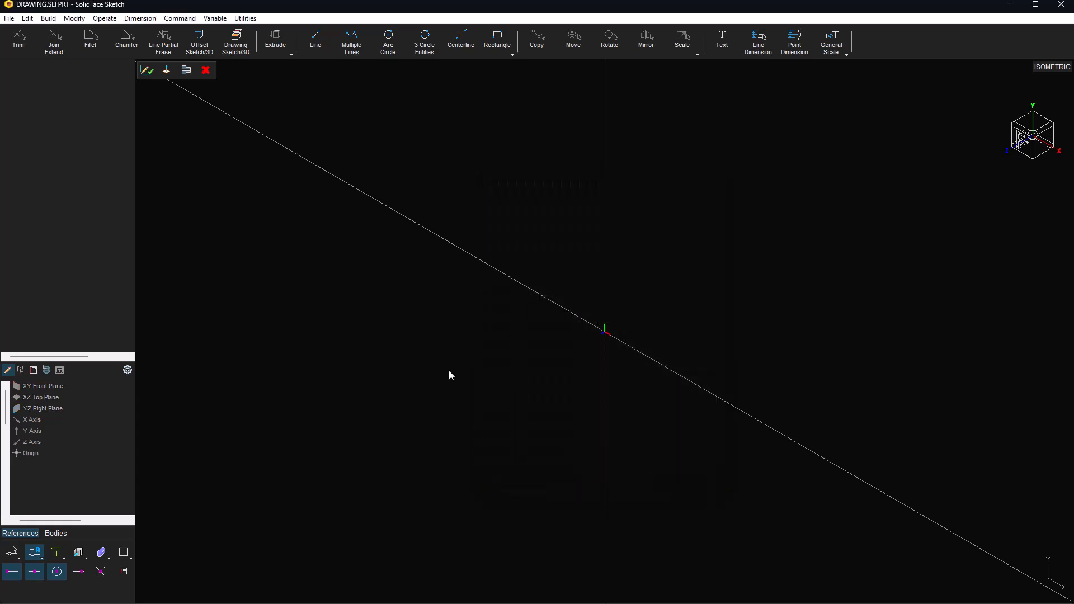
Step: Close the current sketch and start a fresh one on the XY Front Plane, facing front
{"action": "left_click", "coordinate": [206, 70]}
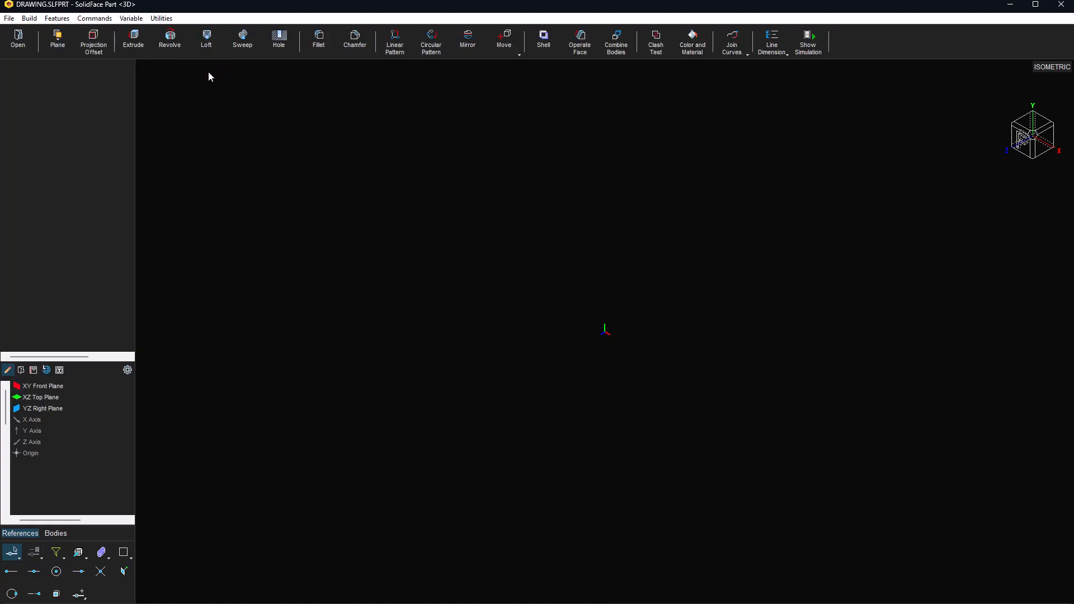
{"action": "left_click", "coordinate": [61, 387]}
{"action": "double_click", "coordinate": [61, 387]}
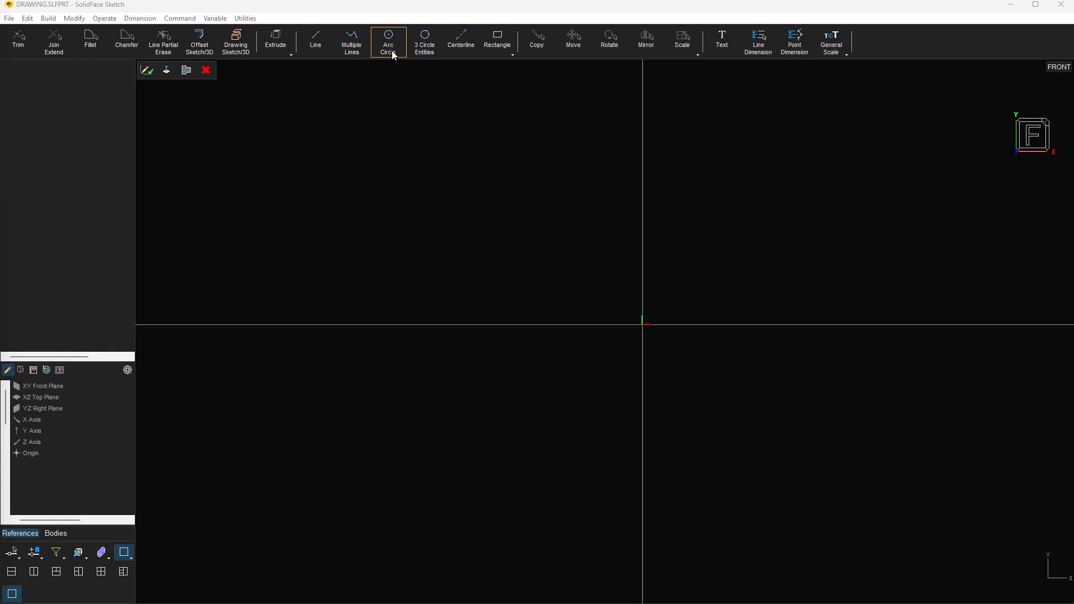
Step: Draw a circle centred on the origin and place its ø35.12 diameter dimension
{"action": "left_click", "coordinate": [491, 45]}
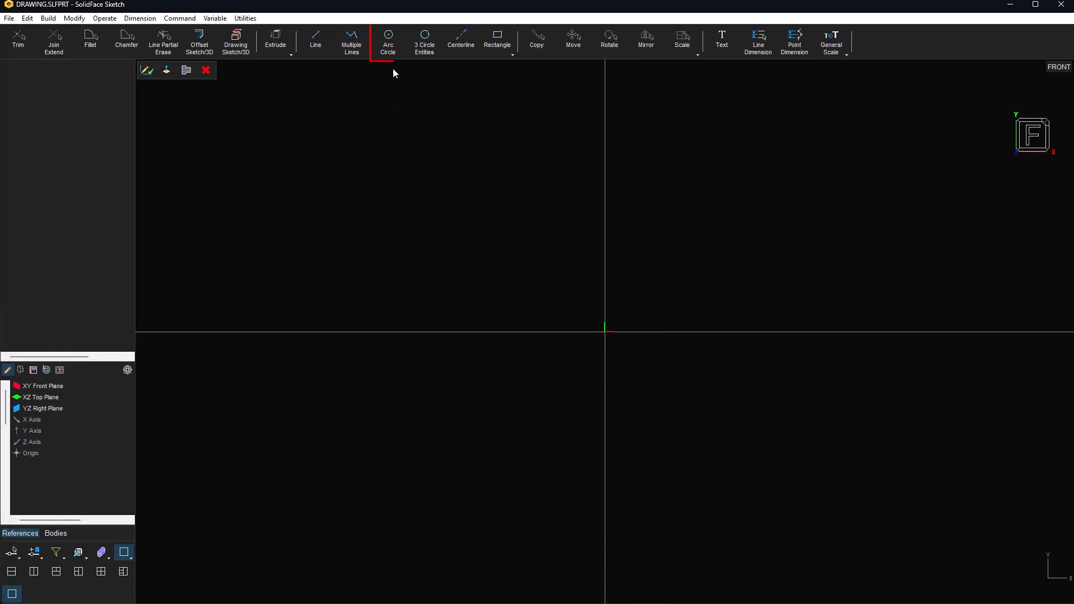
{"action": "left_click", "coordinate": [388, 40]}
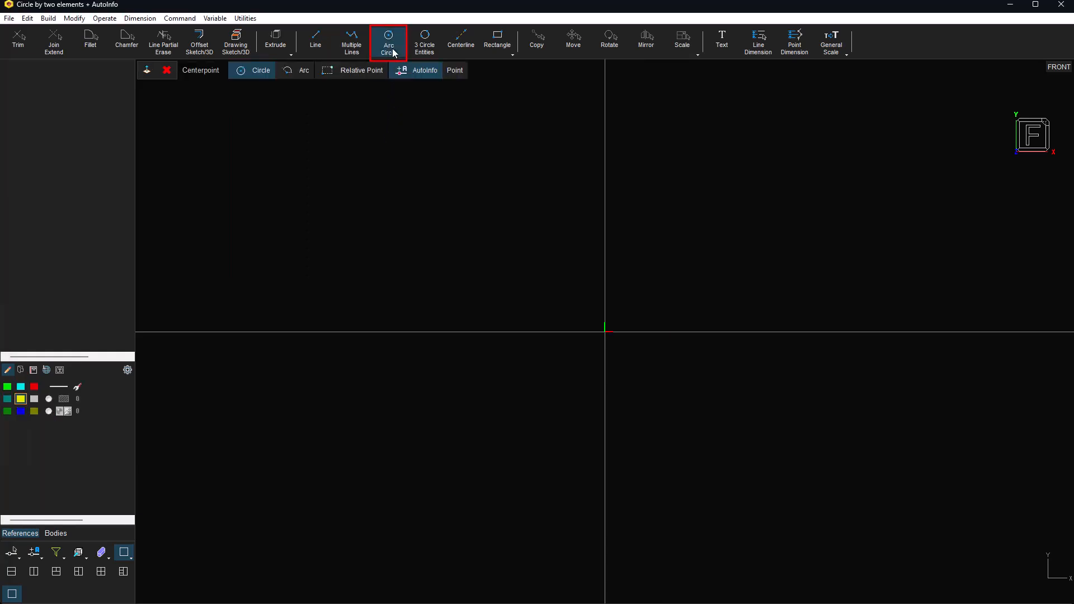
{"action": "left_click", "coordinate": [605, 331]}
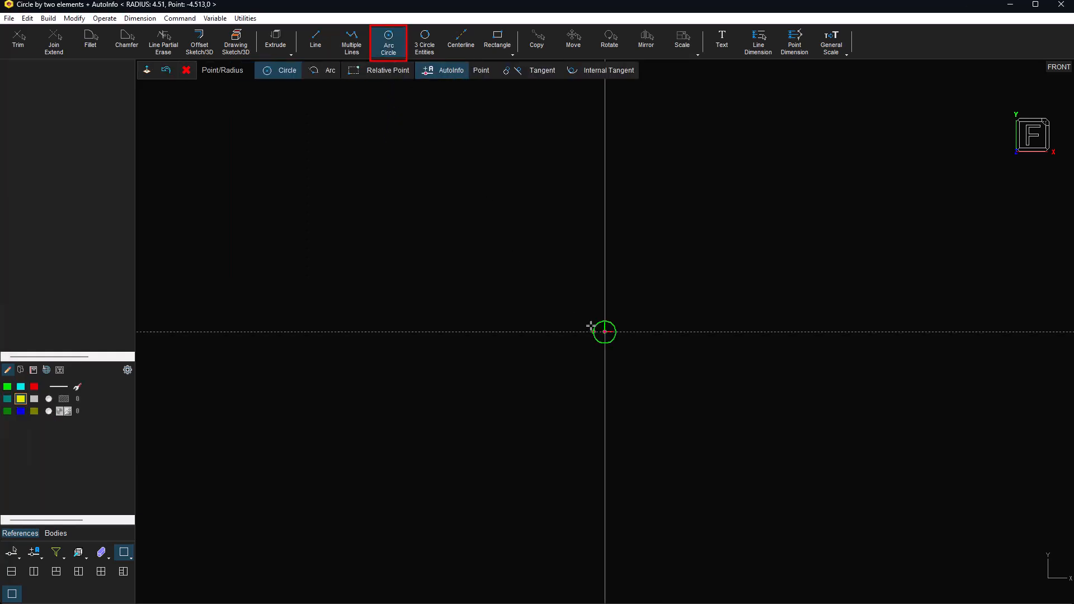
{"action": "left_click", "coordinate": [579, 297]}
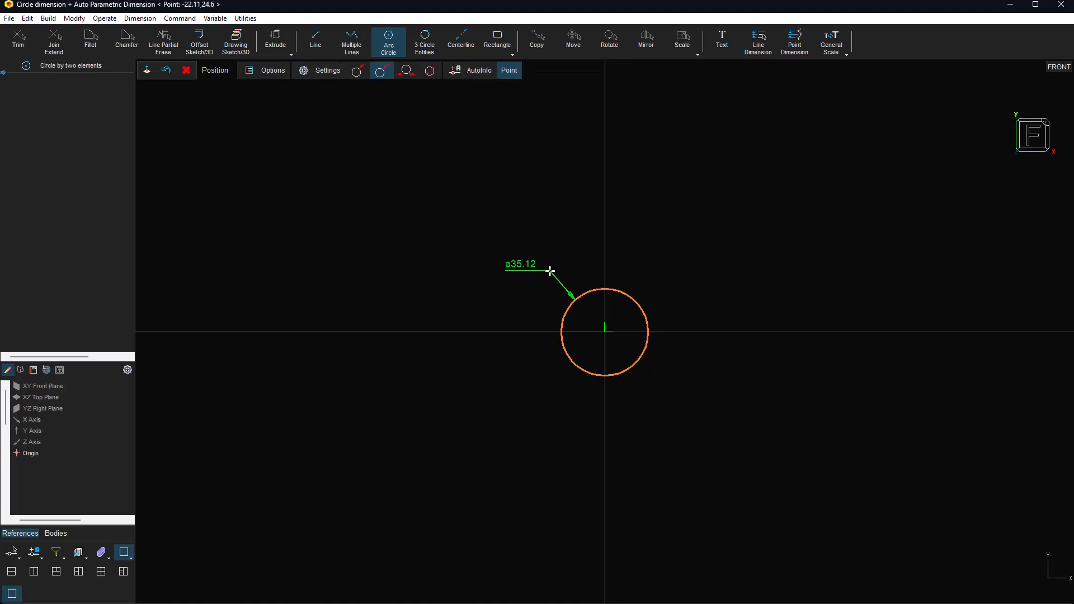
{"action": "left_click", "coordinate": [559, 279]}
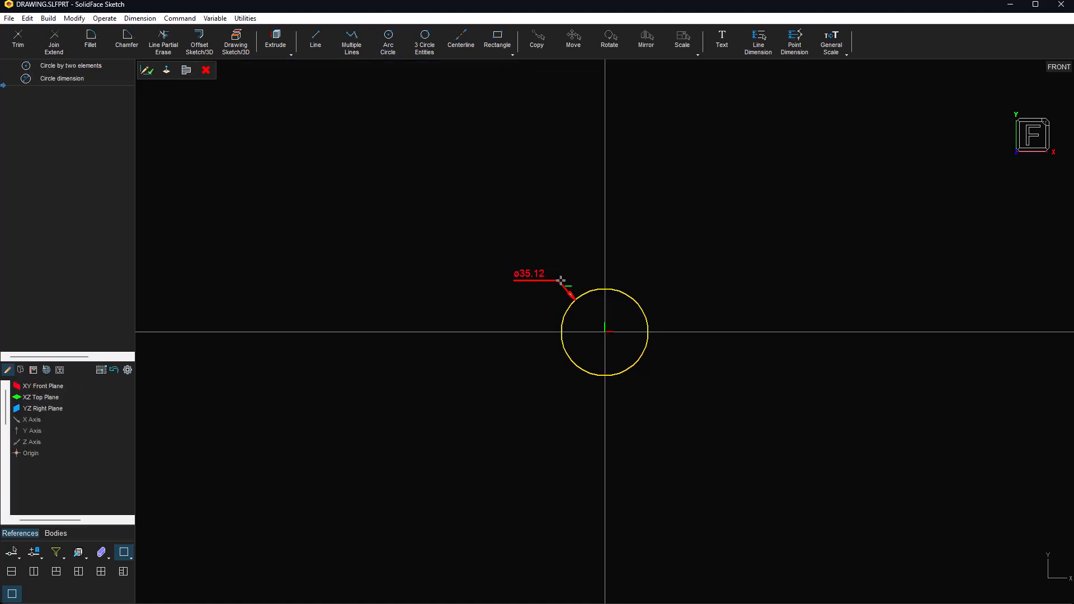
Step: Begin a rectangle referenced to the circle's centre, placing its first corner to the right
{"action": "left_click", "coordinate": [497, 38]}
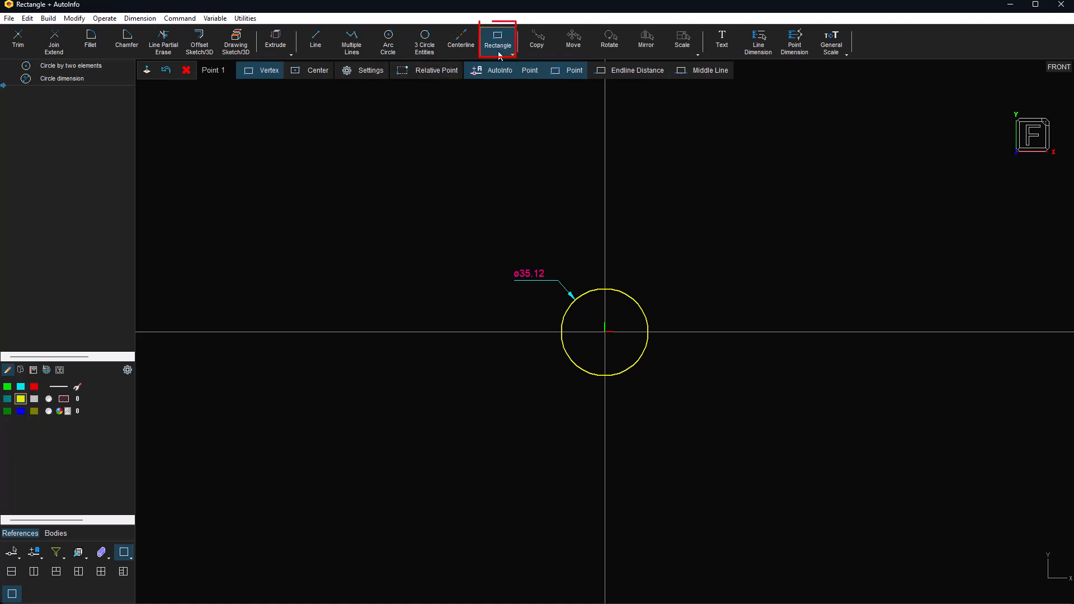
{"action": "left_click", "coordinate": [447, 76]}
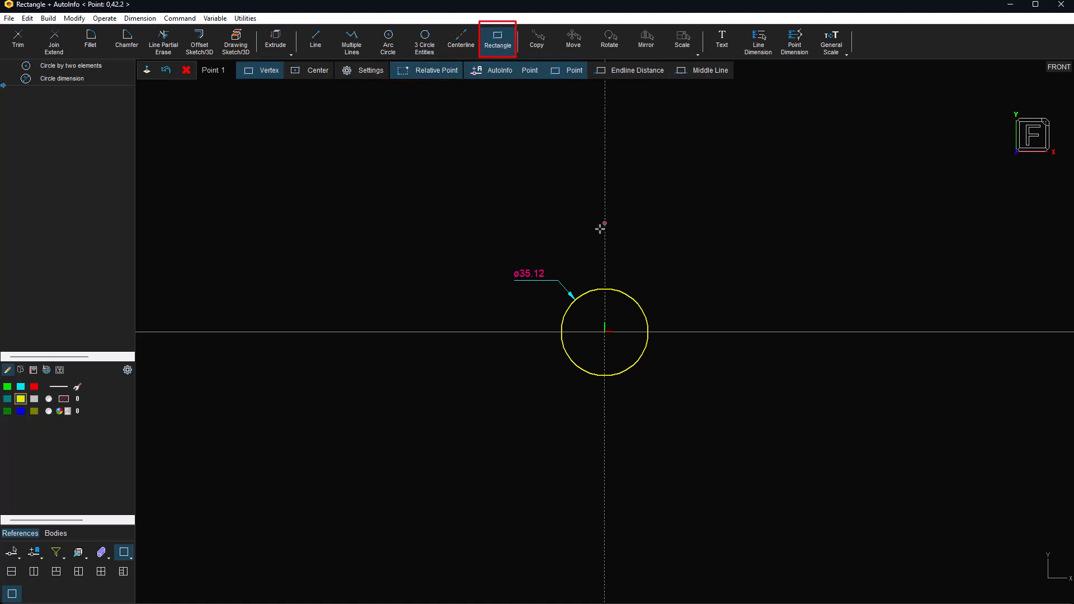
{"action": "left_click", "coordinate": [623, 287]}
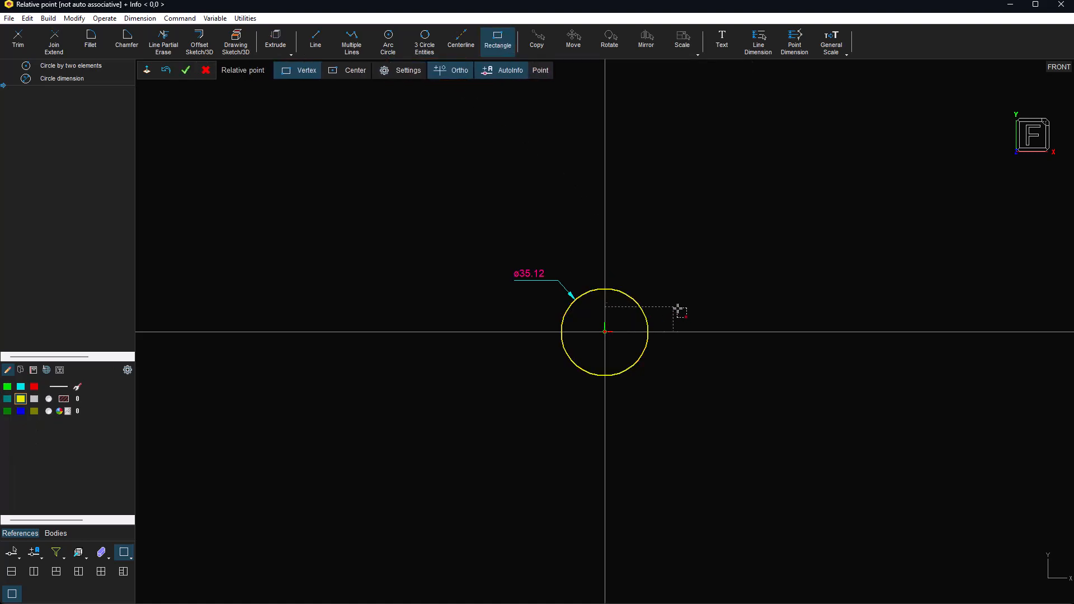
{"action": "left_click", "coordinate": [720, 329]}
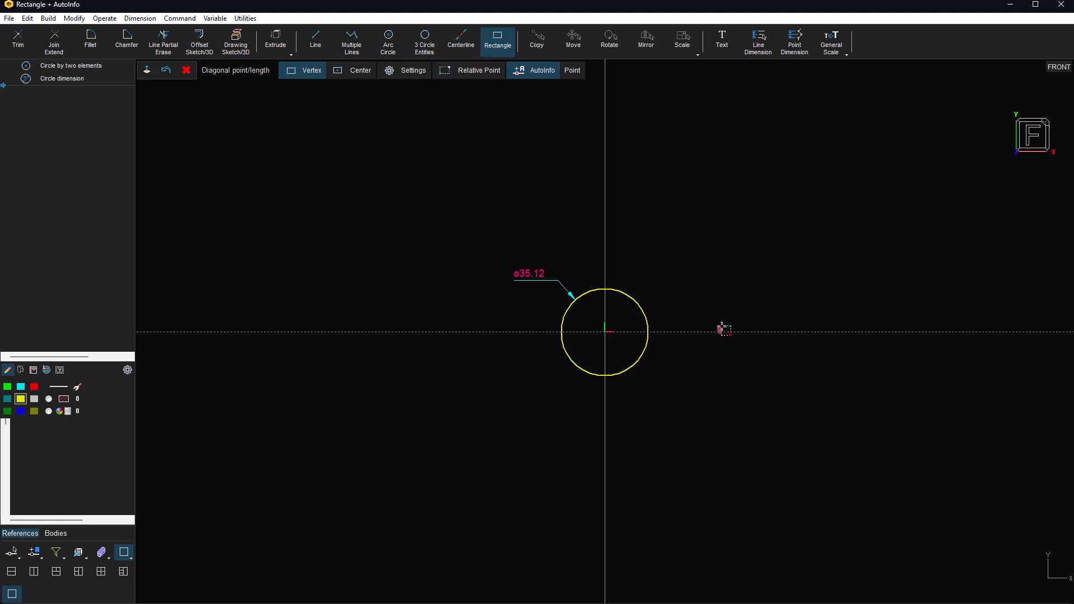
Step: Finish the rectangle and place its 46.48, 1.35, 40.62 and 39.72 dimensions
{"action": "left_click", "coordinate": [820, 229]}
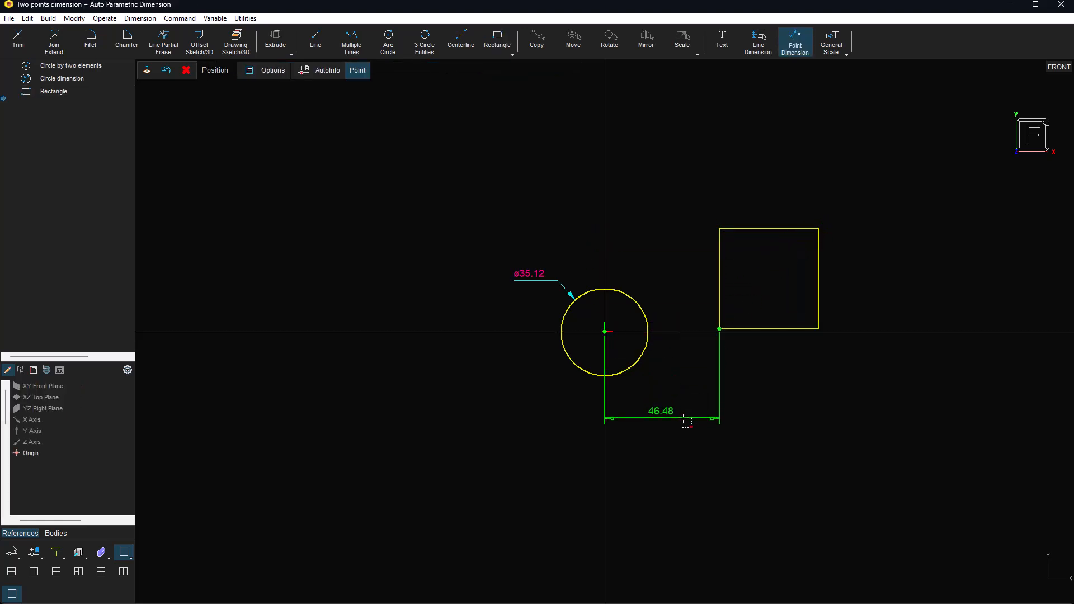
{"action": "left_click", "coordinate": [683, 423]}
{"action": "left_click", "coordinate": [696, 365]}
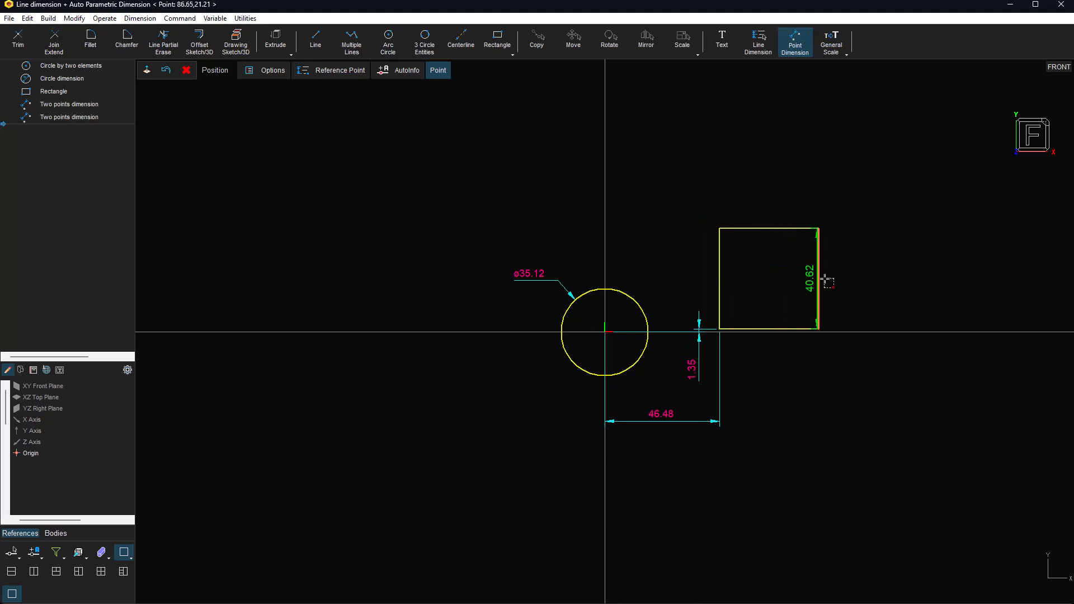
{"action": "left_click", "coordinate": [857, 280]}
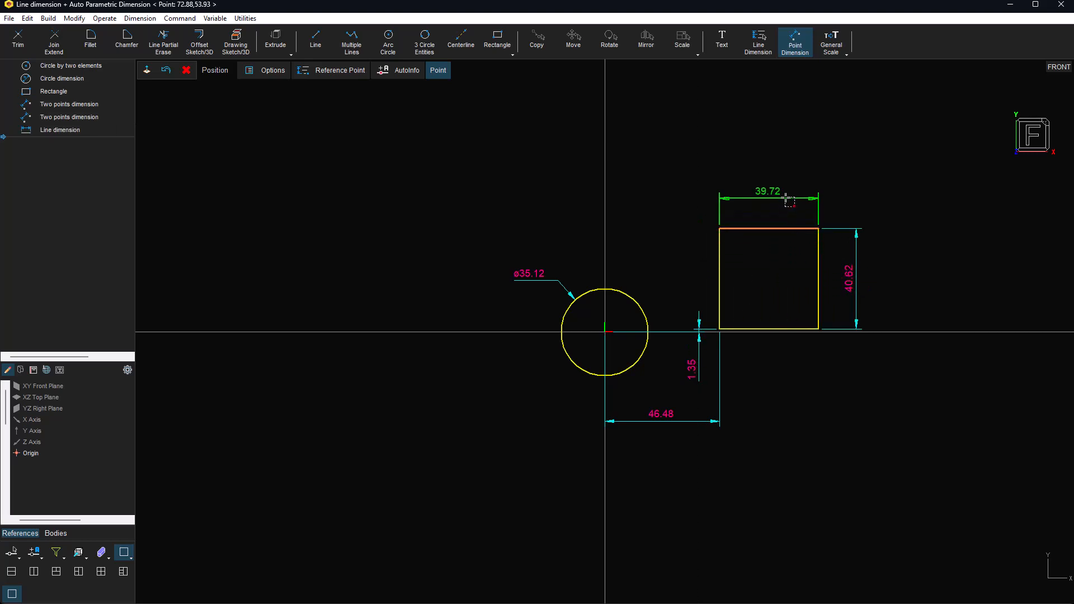
{"action": "left_click", "coordinate": [789, 200]}
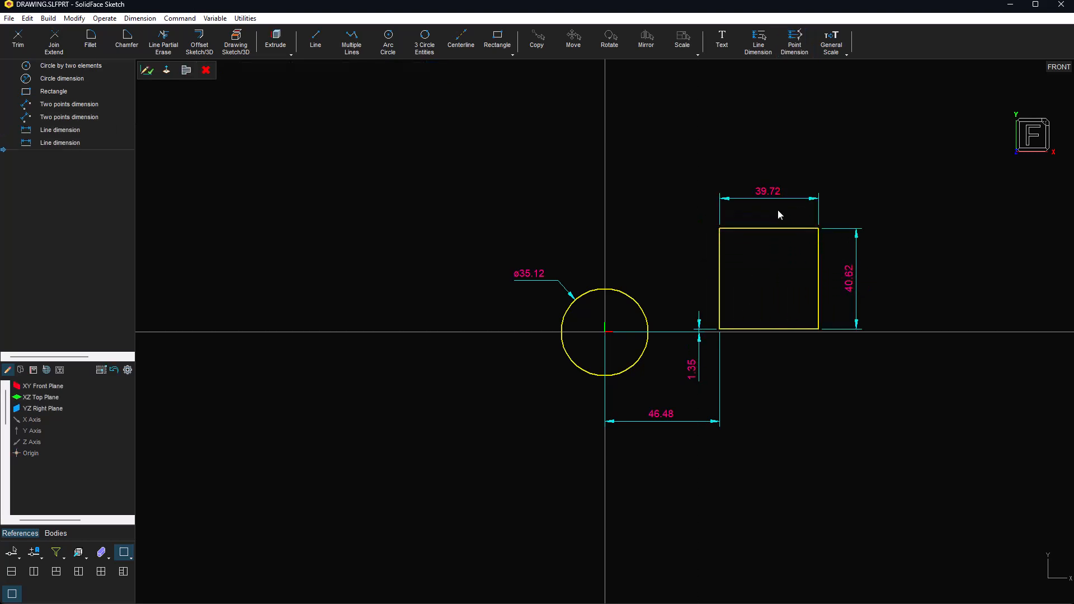
{"action": "left_click", "coordinate": [643, 592]}
Step: Resize the rectangle to 35.92 by 39.97
{"action": "scroll", "coordinate": [729, 511], "scroll_direction": "down", "scroll_amount": 1}
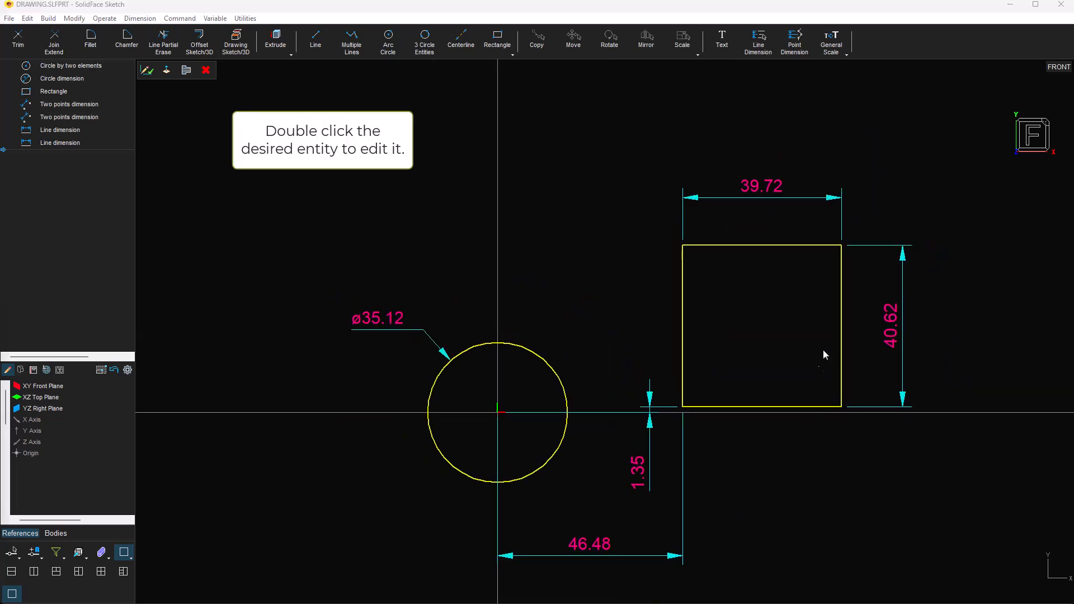
{"action": "double_click", "coordinate": [820, 245]}
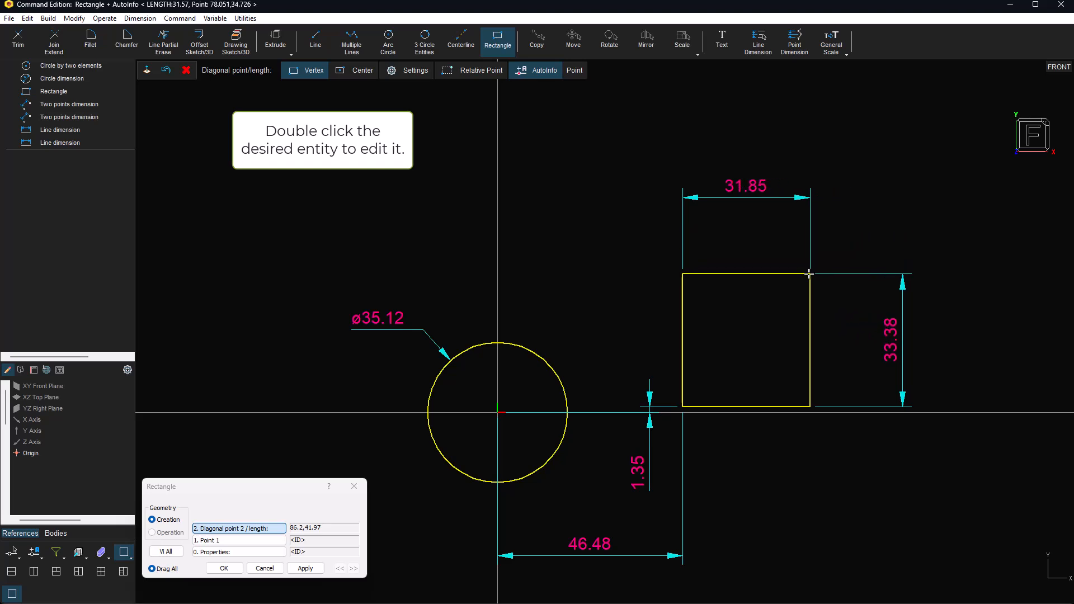
{"action": "left_click", "coordinate": [826, 248]}
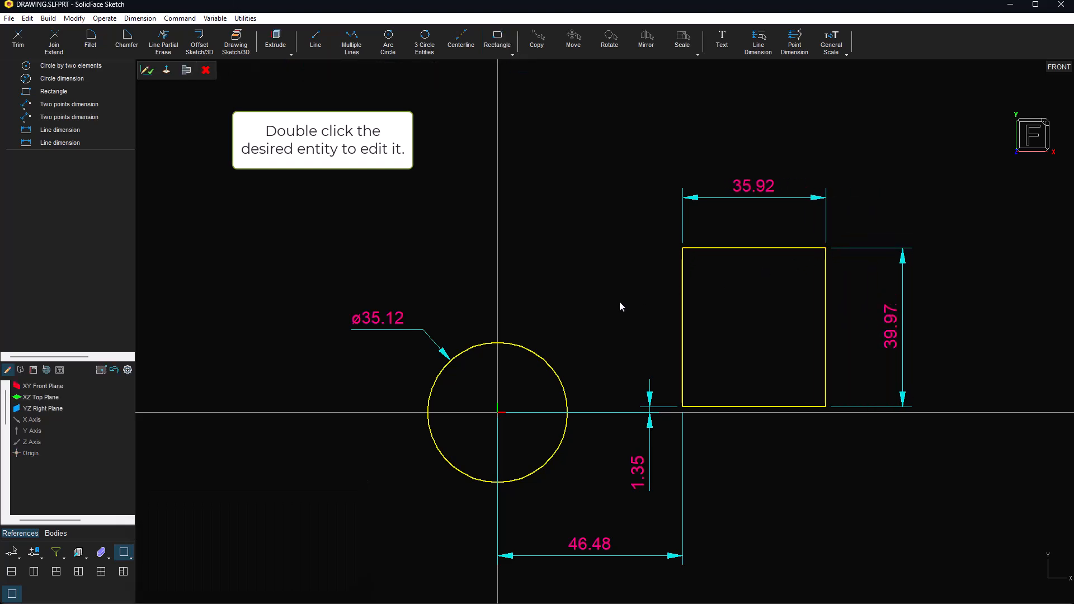
Step: Enlarge the circle and set its radius to exactly 20
{"action": "left_click", "coordinate": [536, 357]}
{"action": "left_click", "coordinate": [536, 357]}
{"action": "left_click", "coordinate": [569, 372]}
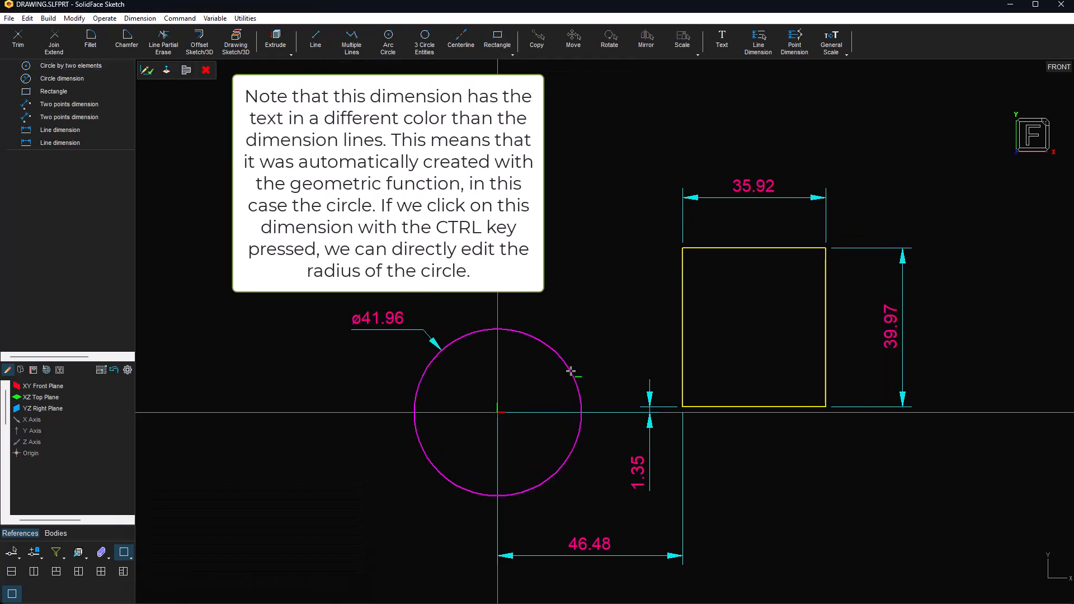
{"action": "left_click", "coordinate": [384, 318], "text": "ctrl"}
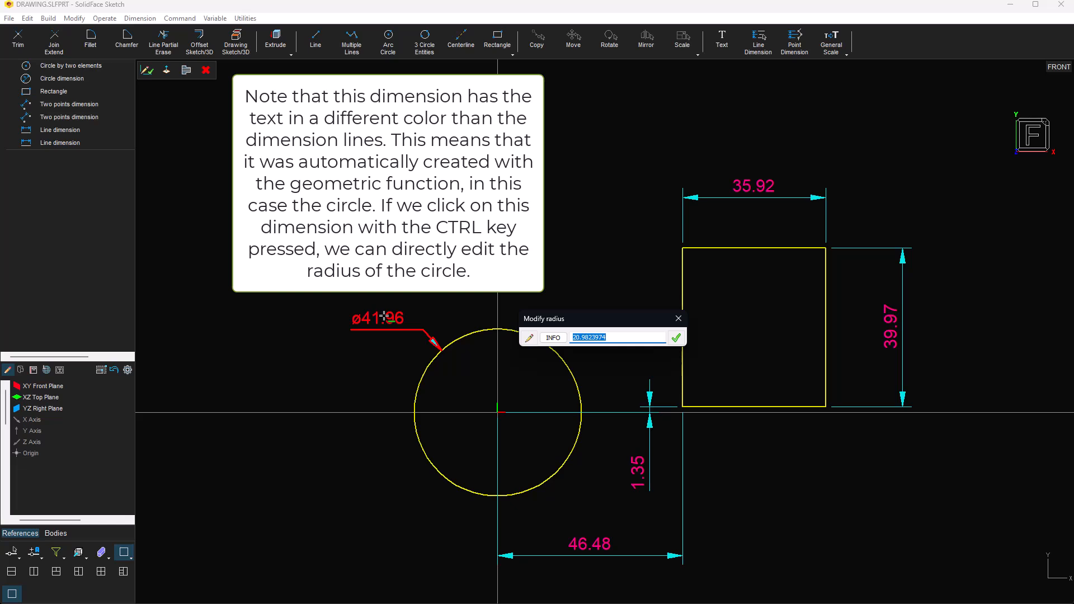
{"action": "type", "text": "20"}
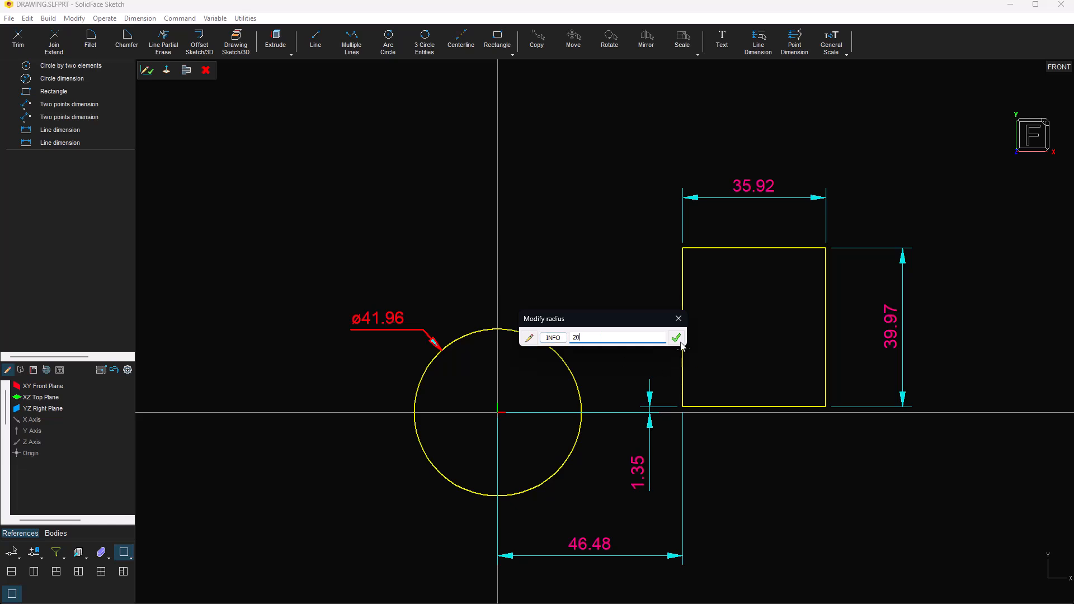
{"action": "left_click", "coordinate": [677, 337]}
Step: Draw a line from the rectangle's top-left corner tangent to the ø40 circle
{"action": "left_click", "coordinate": [315, 40]}
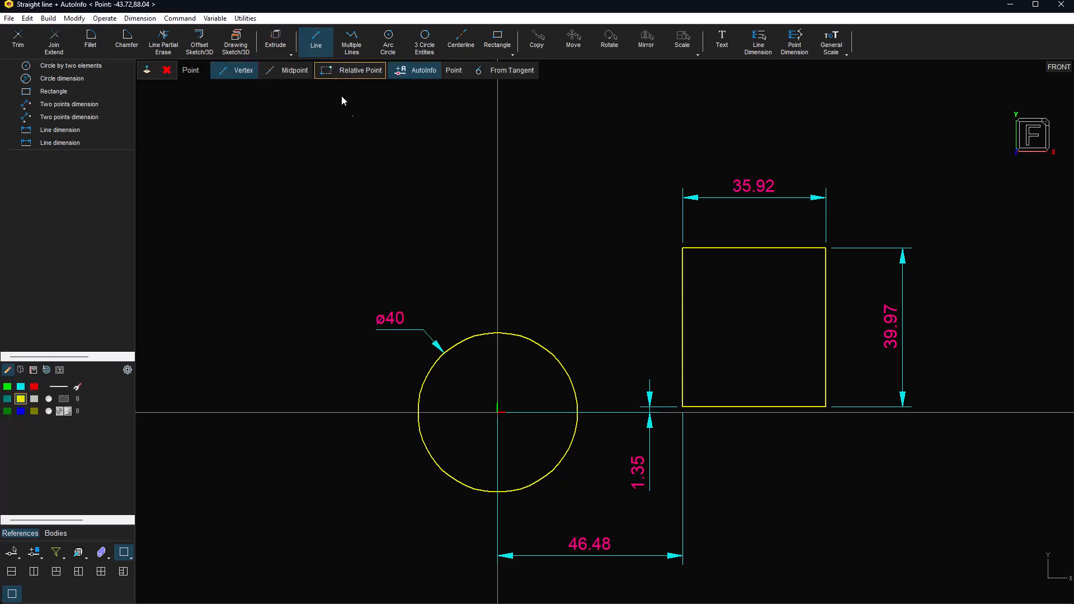
{"action": "left_click", "coordinate": [683, 248]}
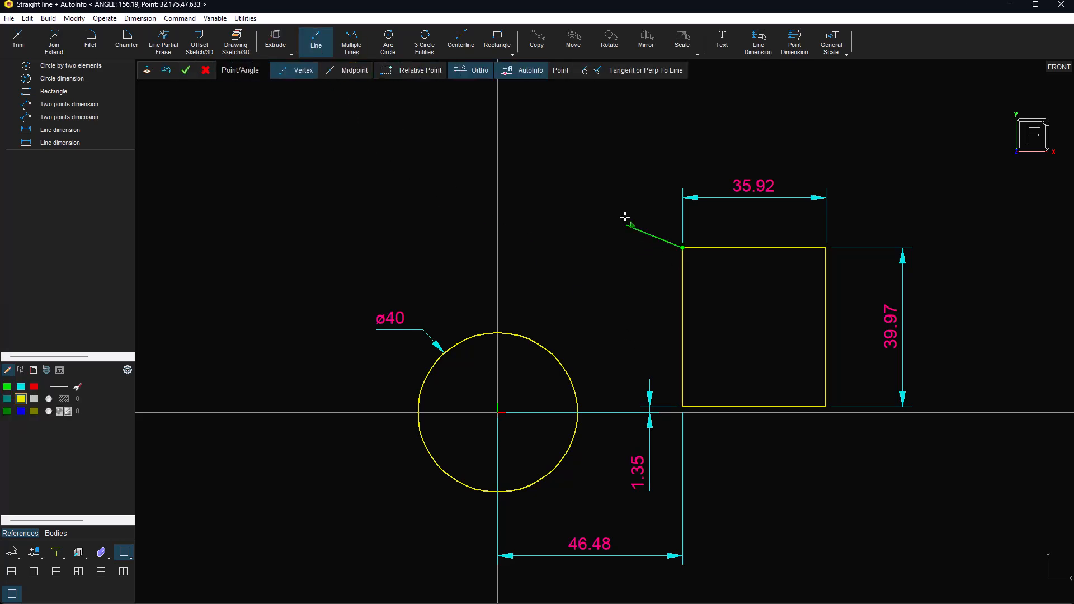
{"action": "key", "text": "Escape"}
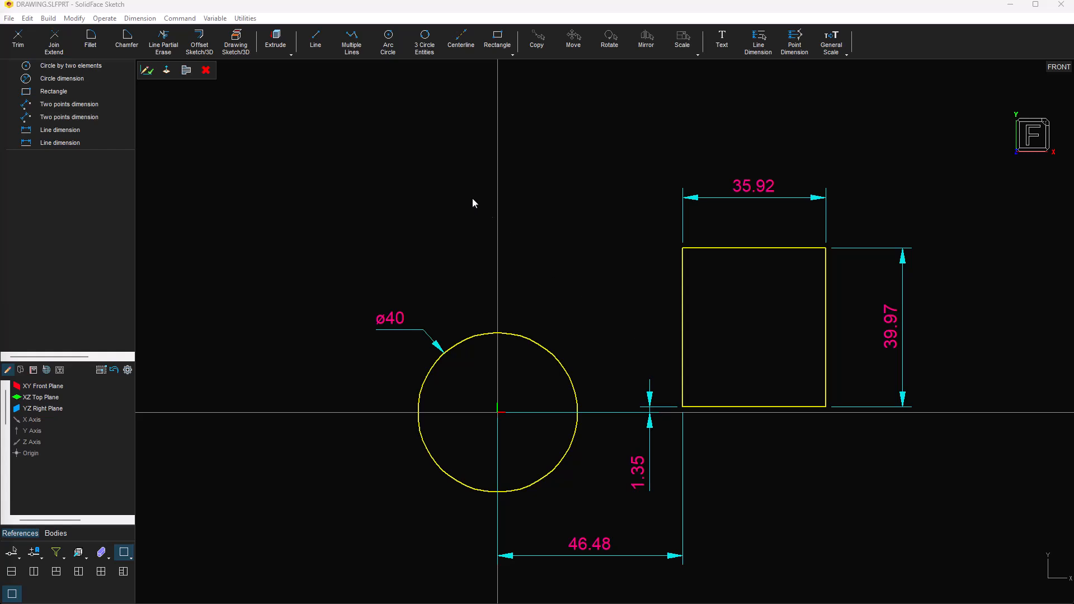
{"action": "left_click", "coordinate": [316, 41]}
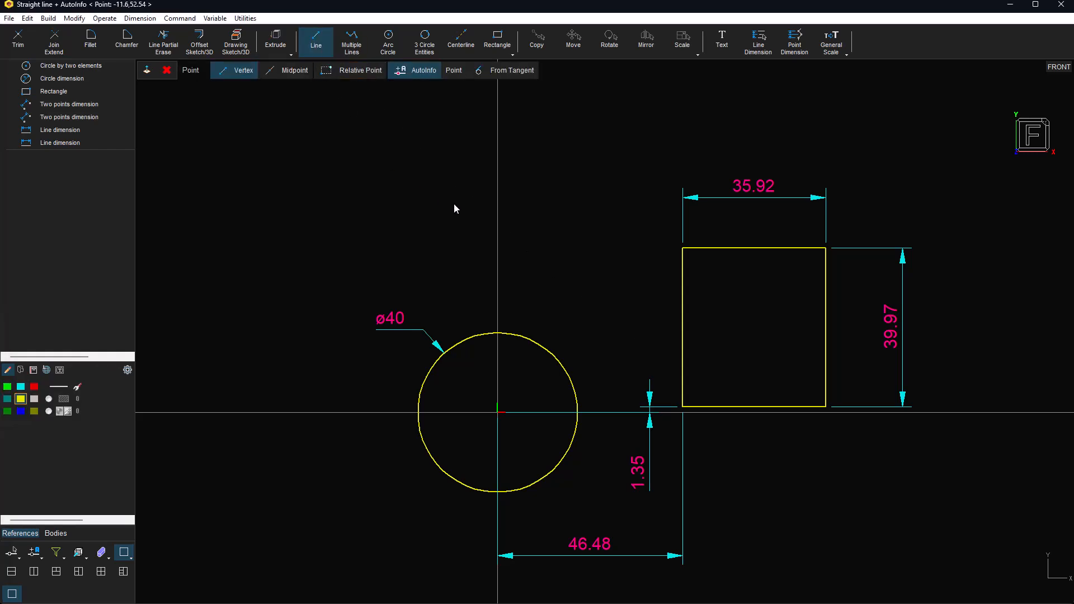
{"action": "left_click", "coordinate": [682, 247]}
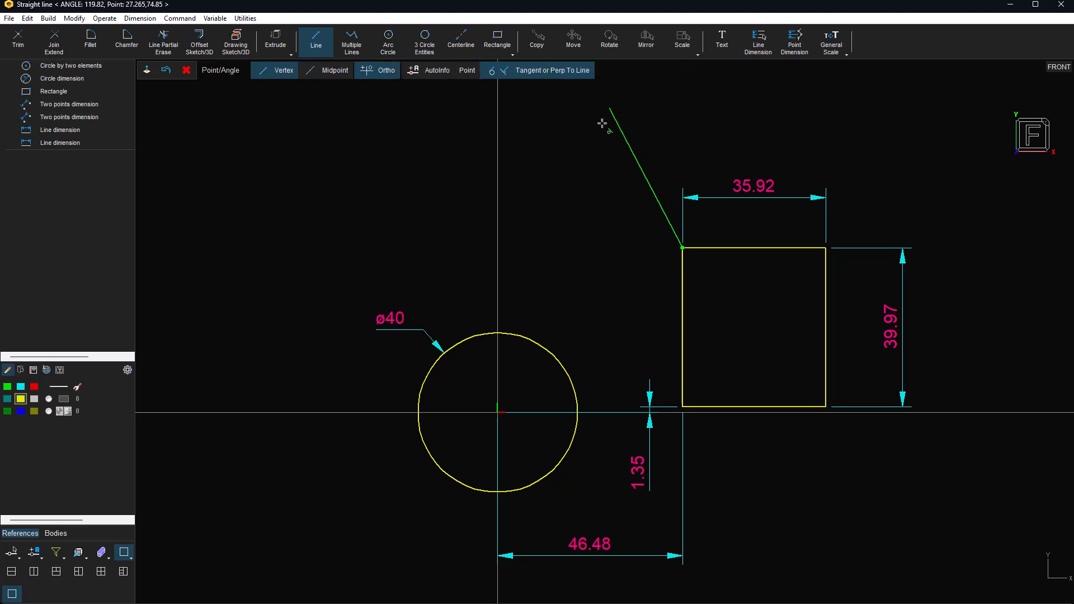
{"action": "left_click", "coordinate": [472, 342]}
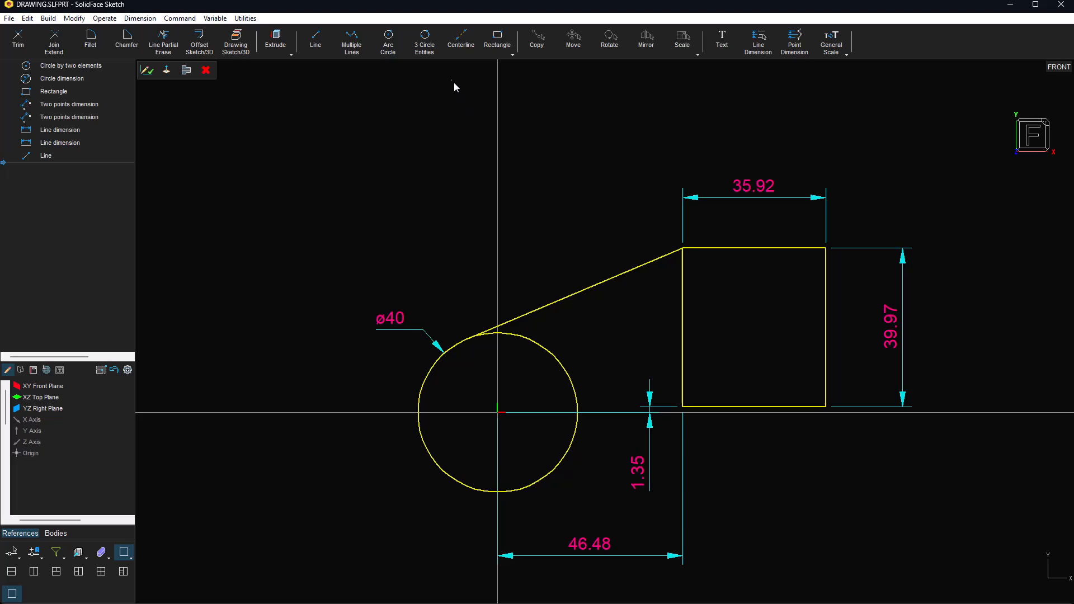
Step: Draw an arc tangent to the ø40 circle ending at the rectangle's lower-left corner
{"action": "left_click", "coordinate": [424, 40]}
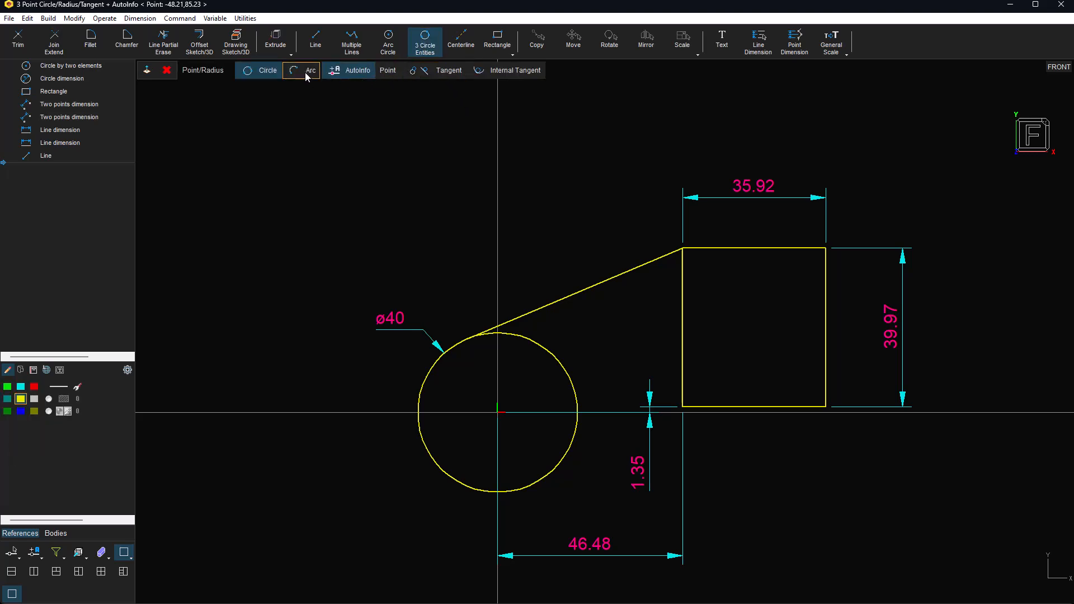
{"action": "left_click", "coordinate": [445, 355]}
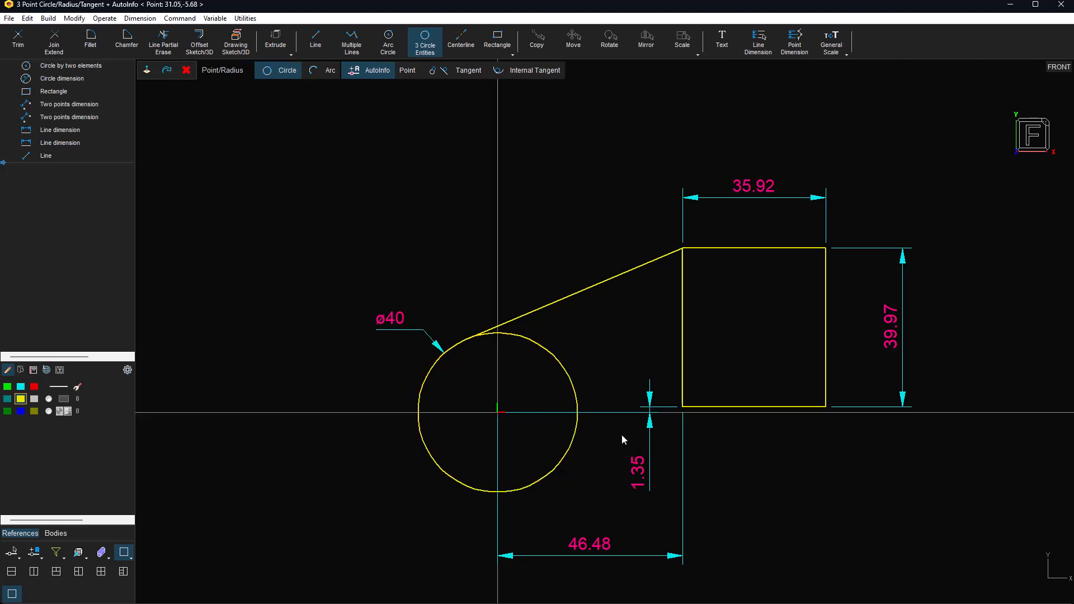
{"action": "left_click", "coordinate": [692, 407]}
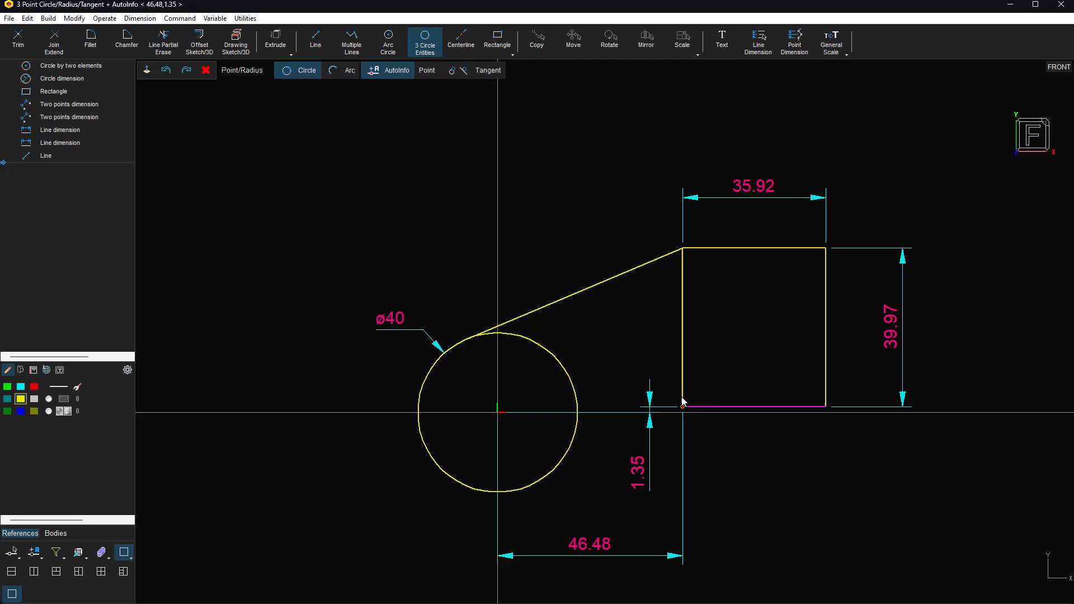
{"action": "left_click", "coordinate": [475, 76]}
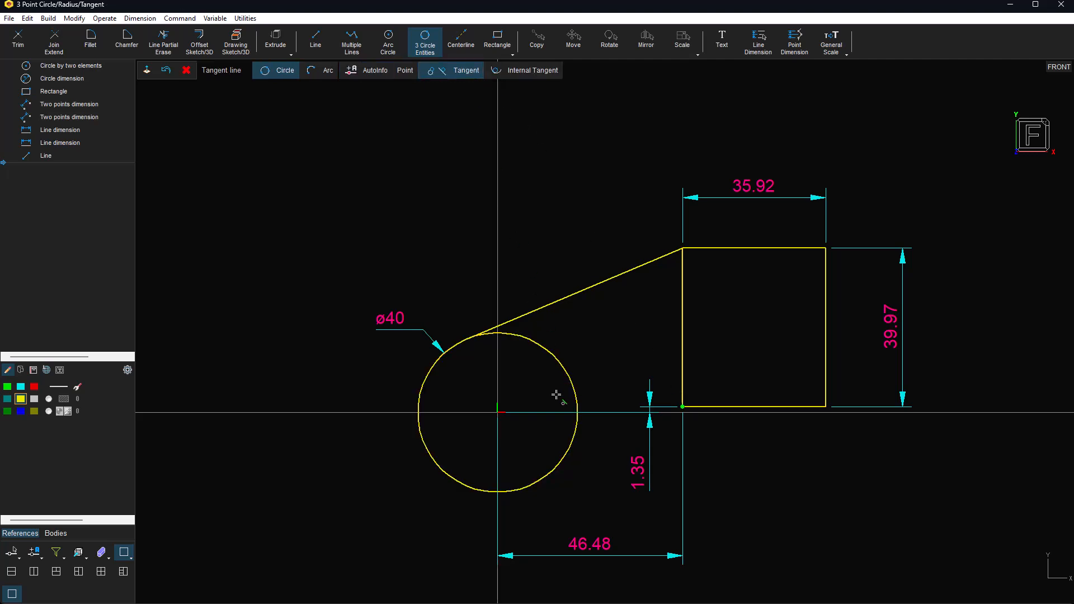
{"action": "left_click", "coordinate": [564, 463]}
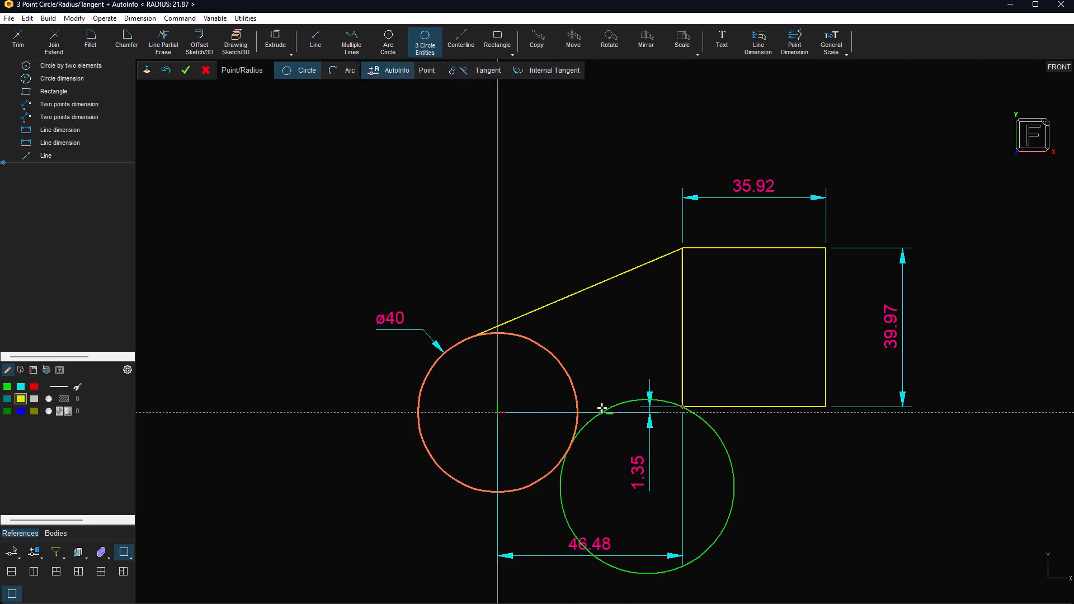
{"action": "left_click", "coordinate": [346, 71]}
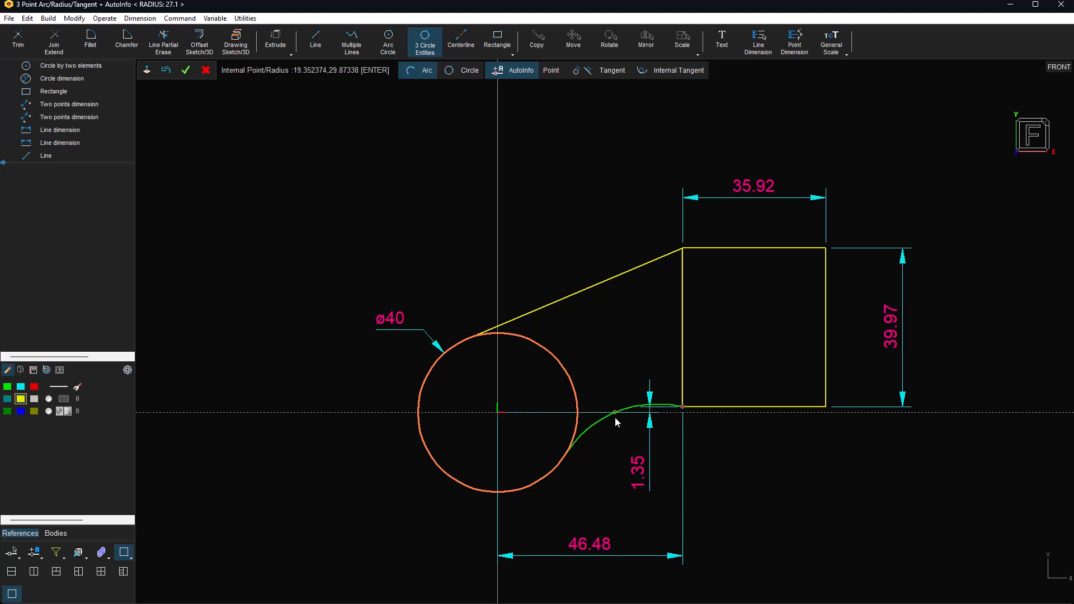
{"action": "left_click", "coordinate": [606, 421]}
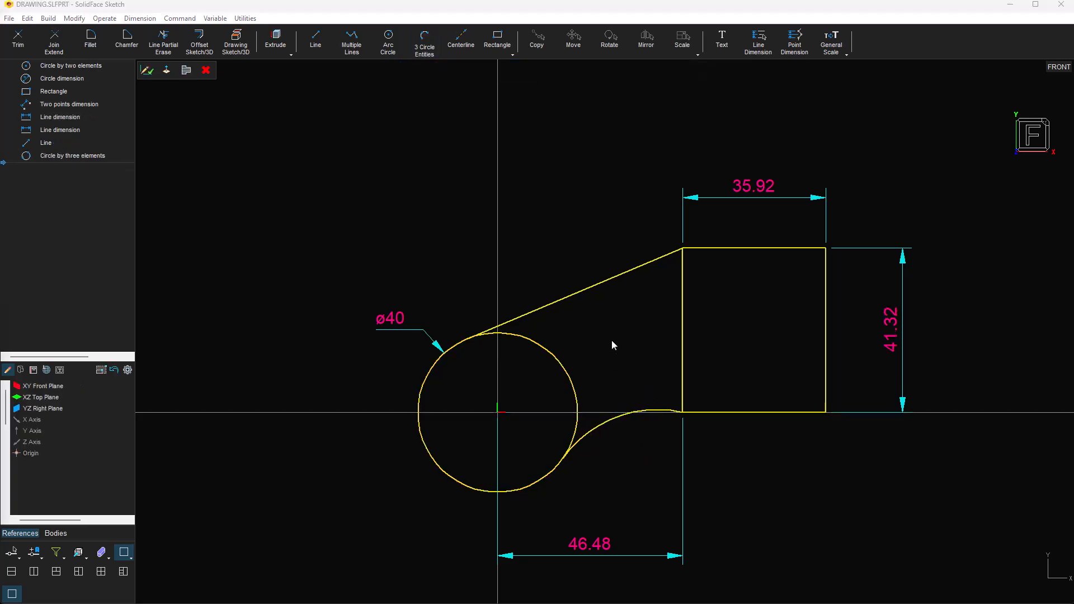
Step: Dimension the tangent arc by radius, placing R29.03 below it
{"action": "left_click", "coordinate": [627, 414]}
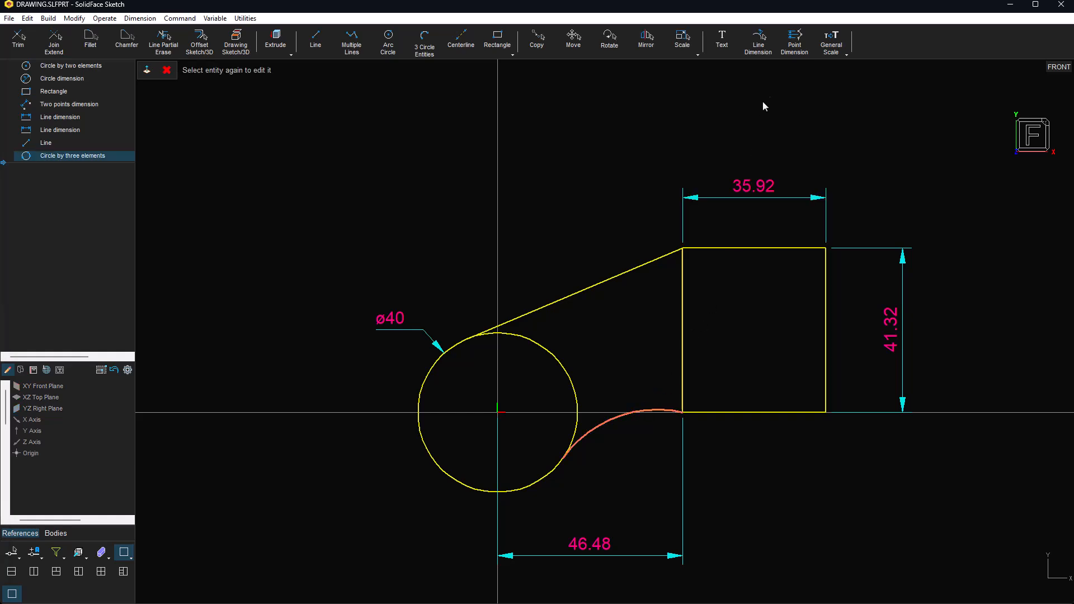
{"action": "left_click", "coordinate": [758, 40]}
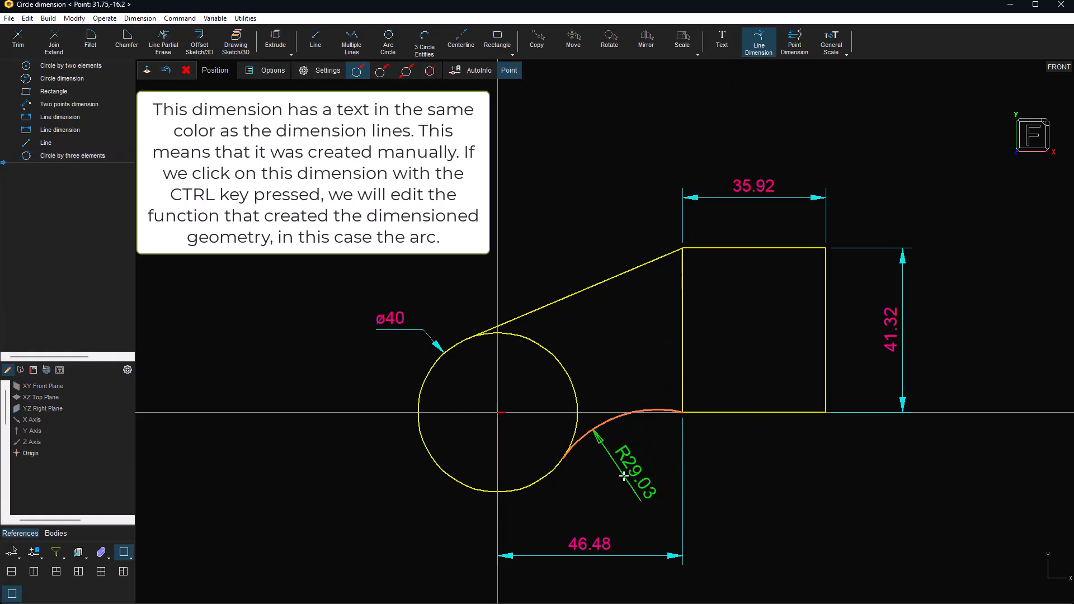
{"action": "left_click", "coordinate": [380, 71]}
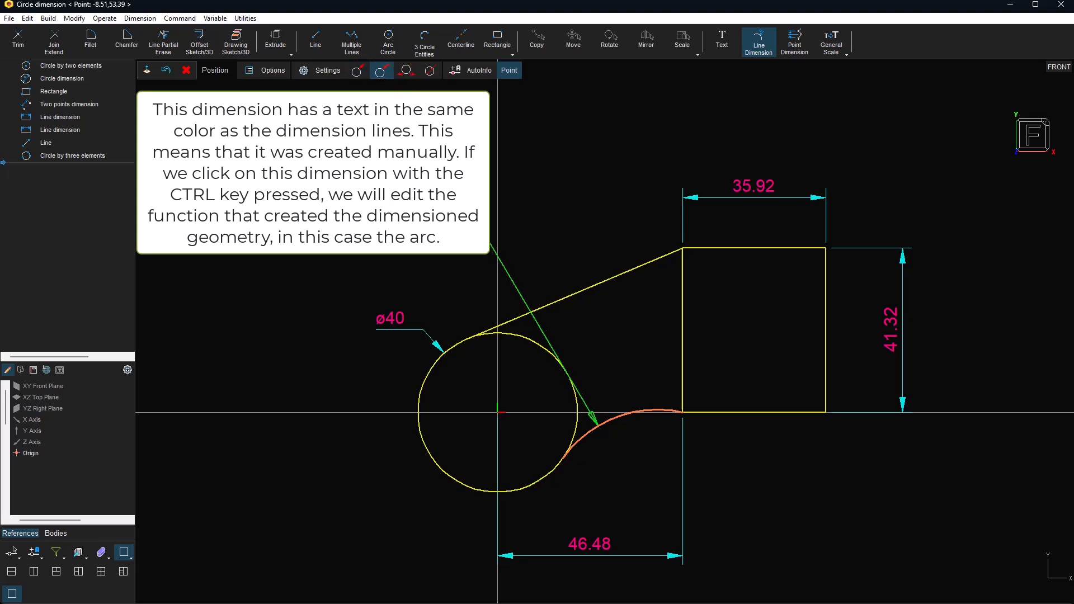
{"action": "left_click", "coordinate": [623, 473]}
Step: Dimension the slanted line's length as 58.89 above it
{"action": "left_click", "coordinate": [616, 275], "text": "ctrl"}
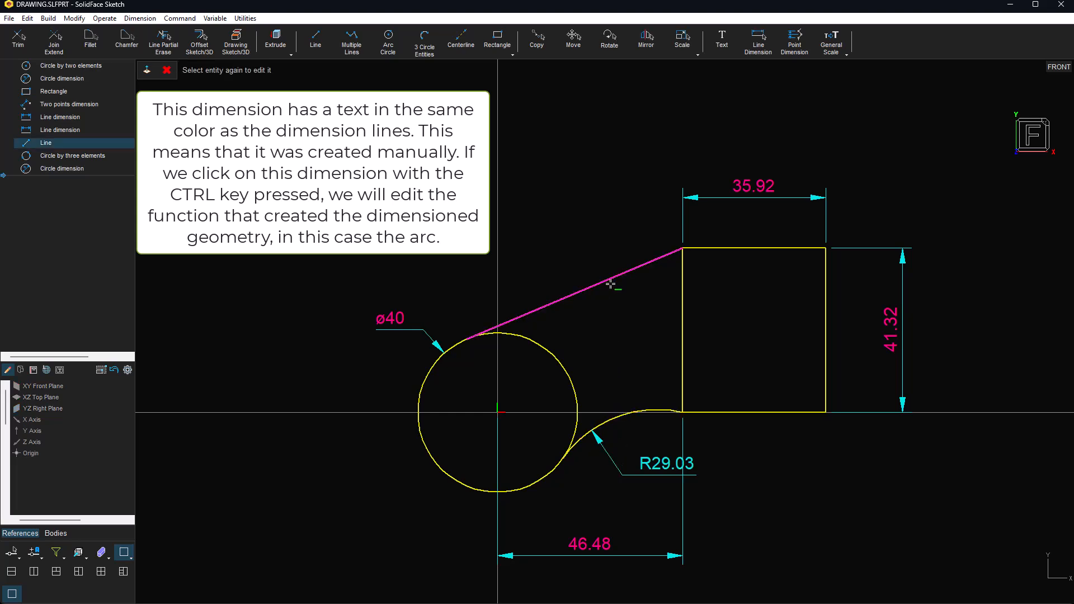
{"action": "left_click", "coordinate": [758, 42]}
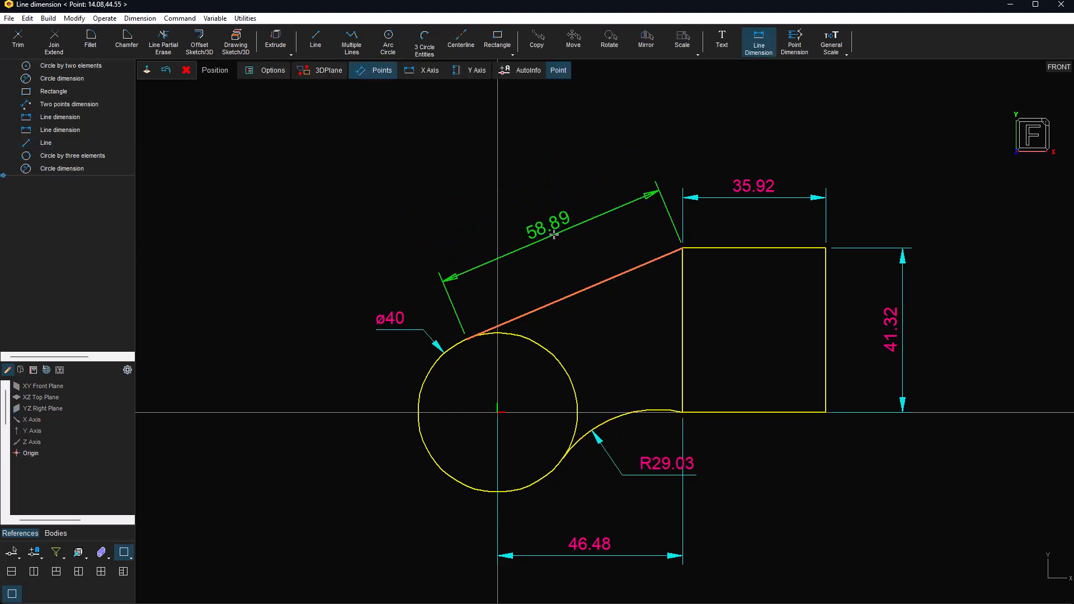
{"action": "left_click", "coordinate": [555, 226]}
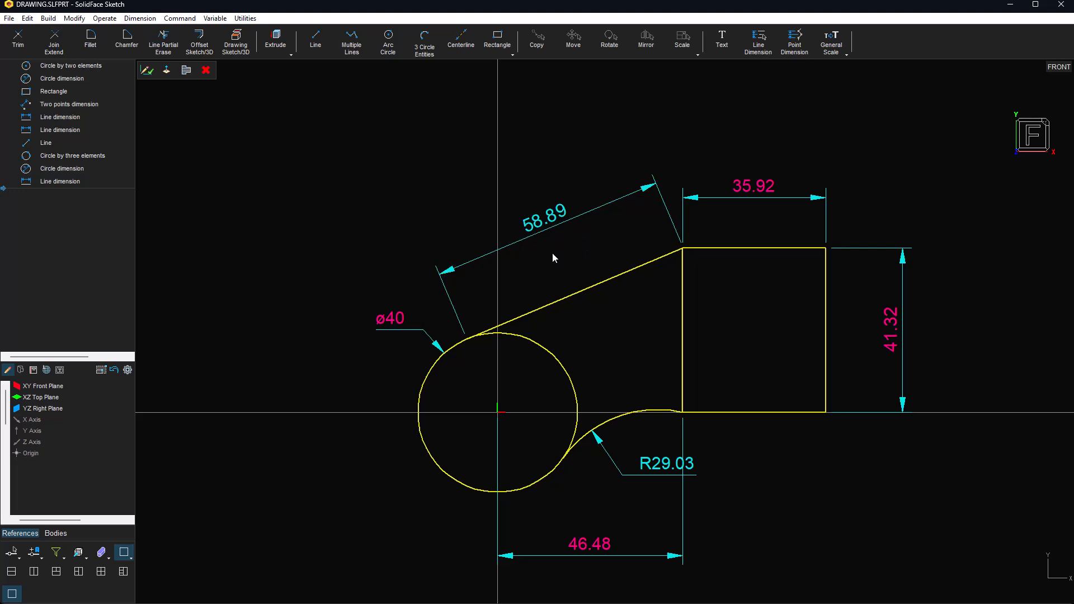
Step: Fit the view, finish the sketch as Sketch 1, reopen it and pick the rectangle's right side
{"action": "mouse_move", "coordinate": [673, 567]}
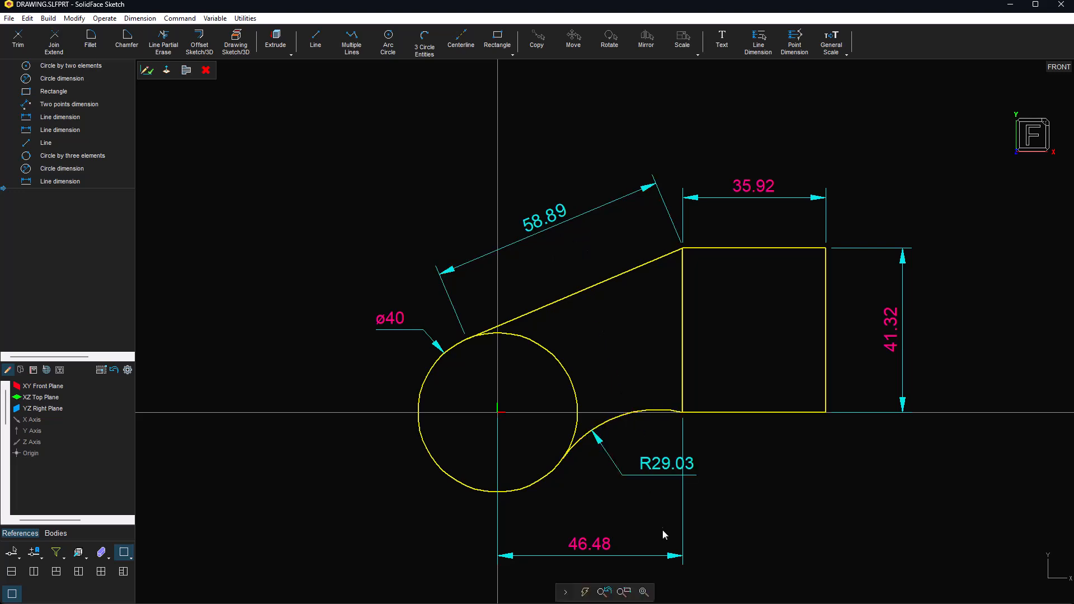
{"action": "left_click", "coordinate": [643, 592]}
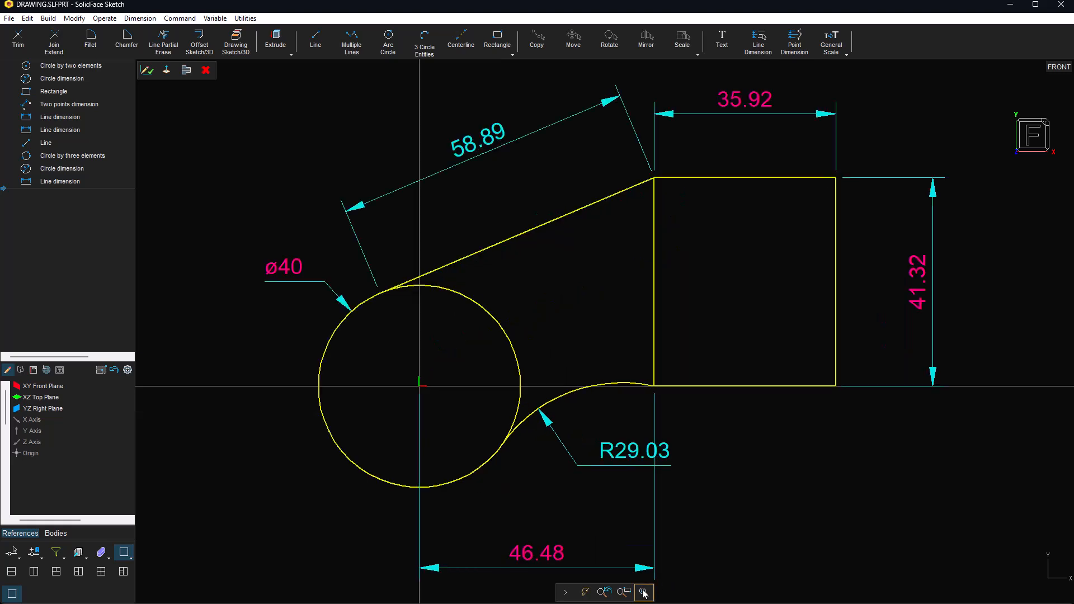
{"action": "left_click", "coordinate": [149, 71]}
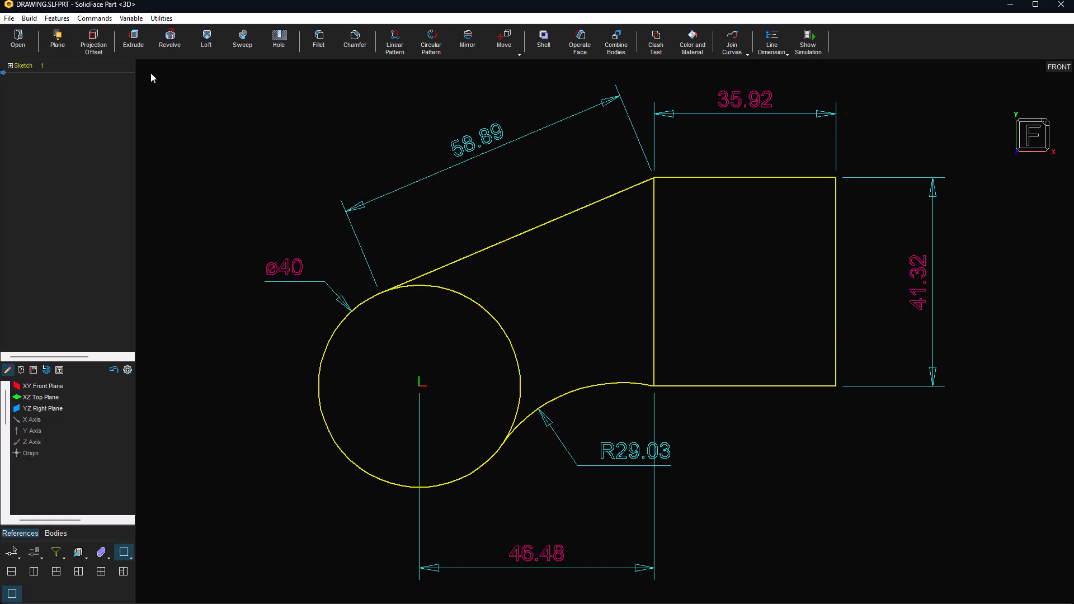
{"action": "double_click", "coordinate": [33, 68]}
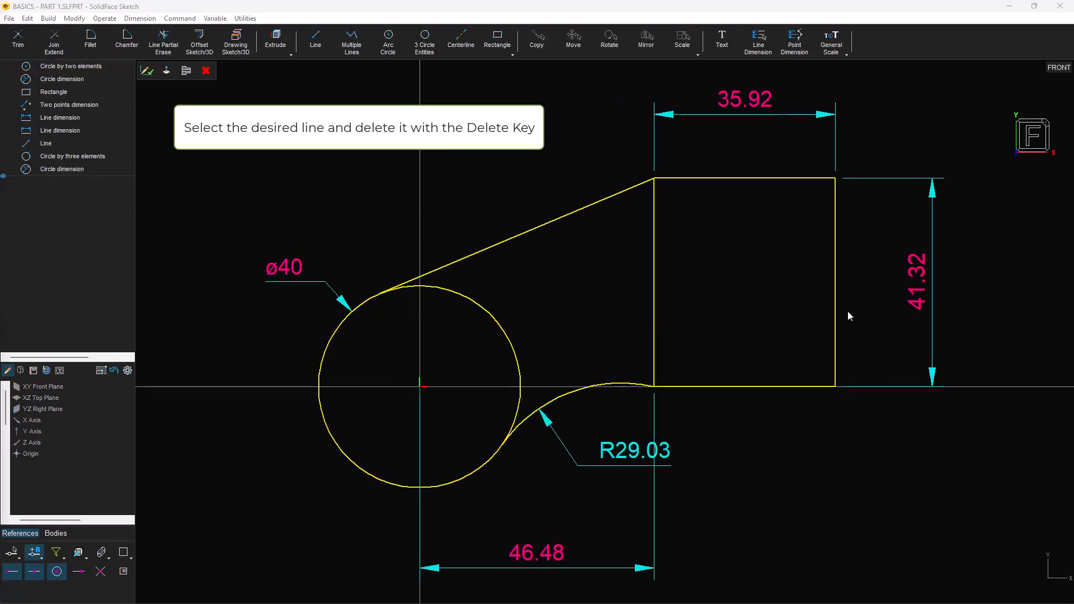
{"action": "left_click", "coordinate": [842, 308]}
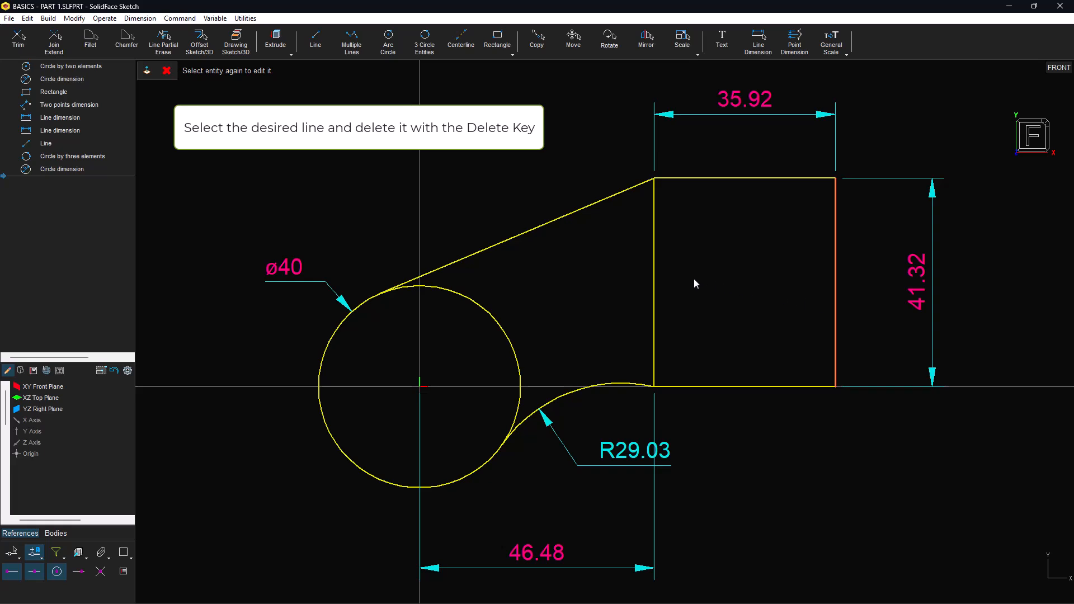
Step: Delete the rectangle's two vertical sides and join-trim the ø40 circle, slanted line and arc
{"action": "left_click", "coordinate": [655, 279]}
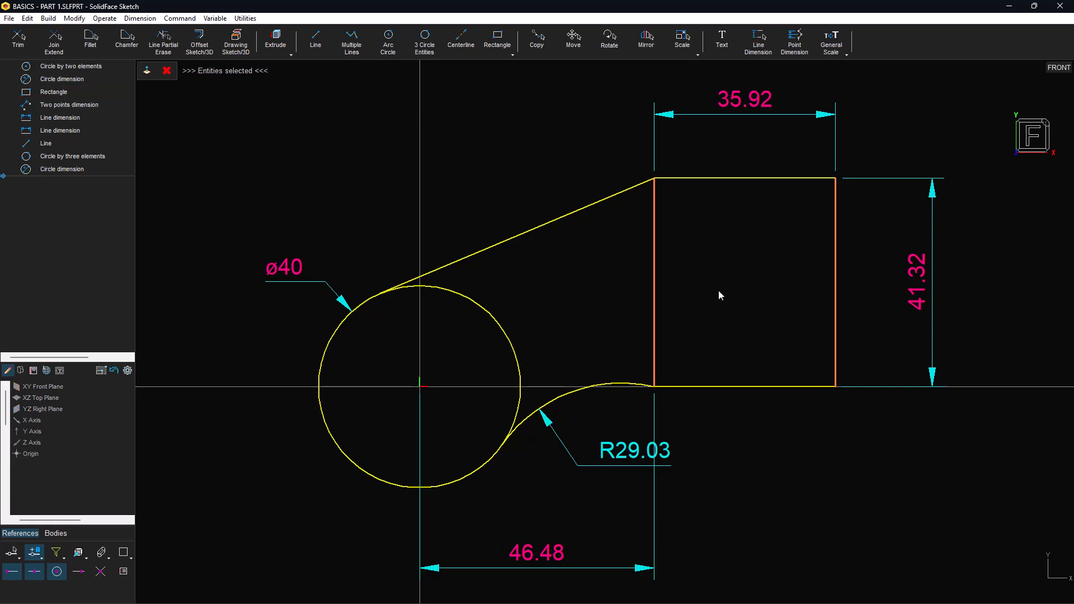
{"action": "key", "text": "Delete"}
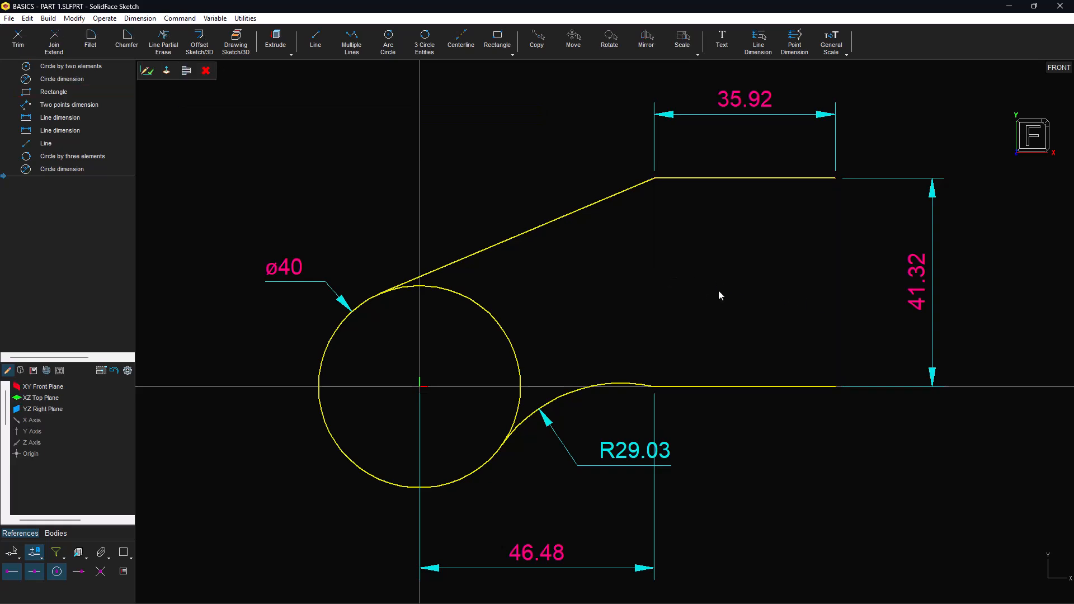
{"action": "left_click", "coordinate": [495, 244]}
{"action": "left_click", "coordinate": [342, 442]}
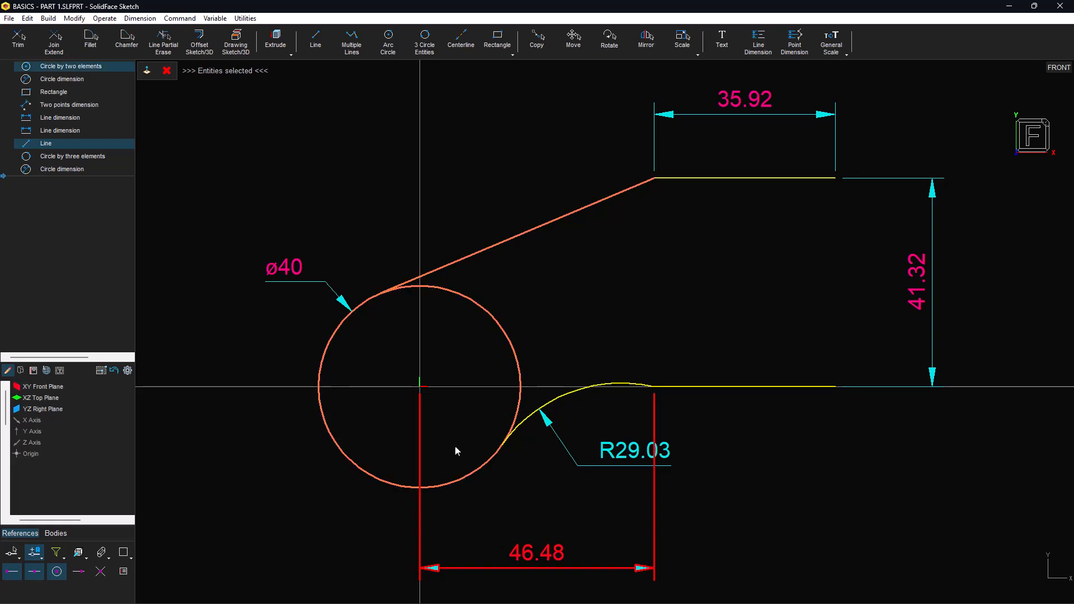
{"action": "left_click", "coordinate": [526, 423]}
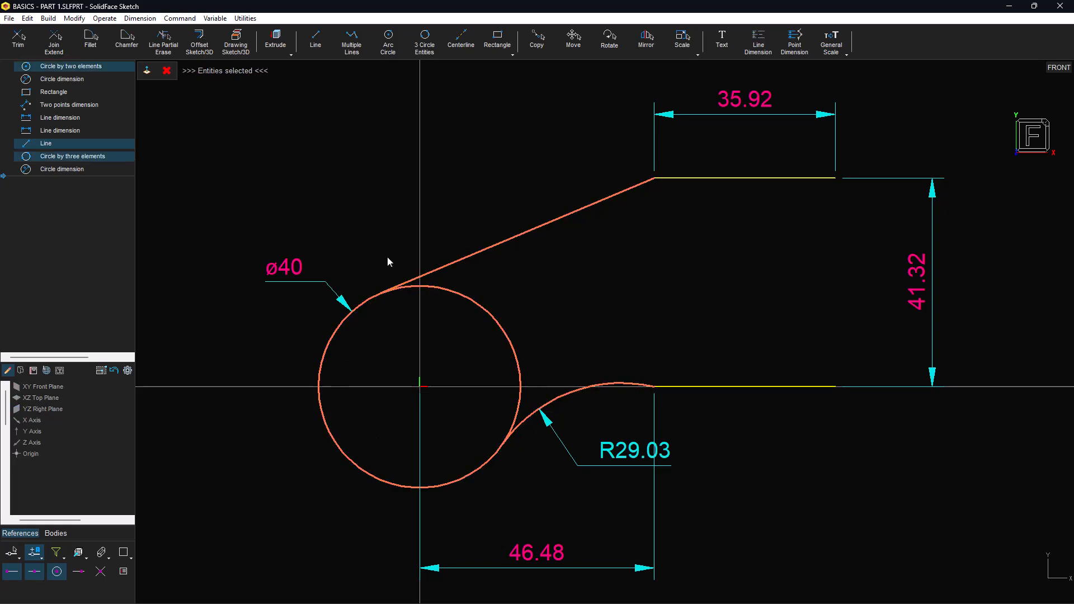
{"action": "left_click", "coordinate": [56, 46]}
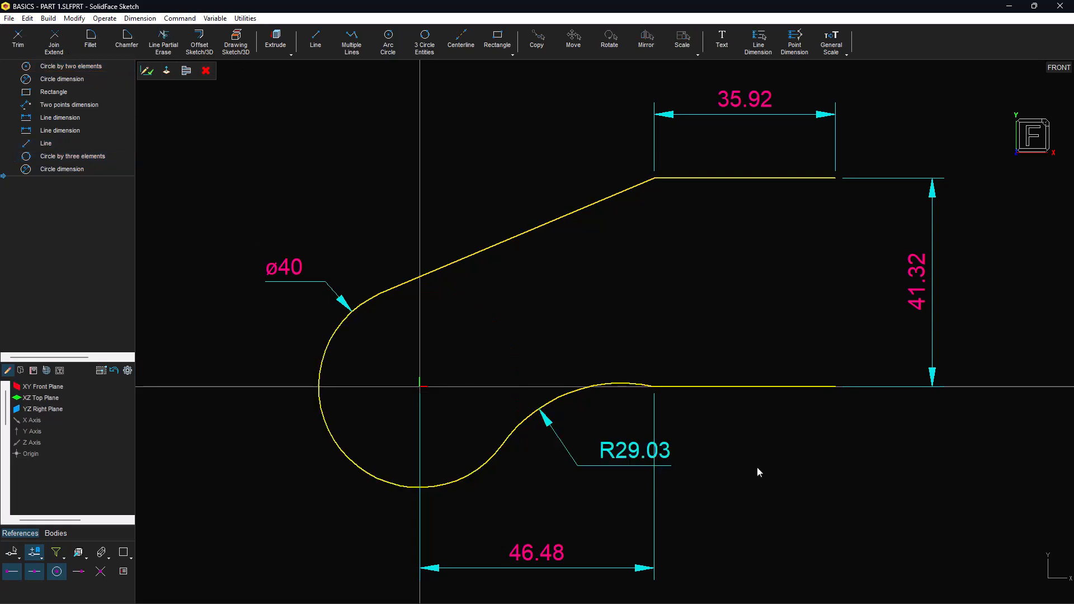
Step: Box-select the left half profile, including its dimension texts
{"action": "left_click", "coordinate": [291, 525]}
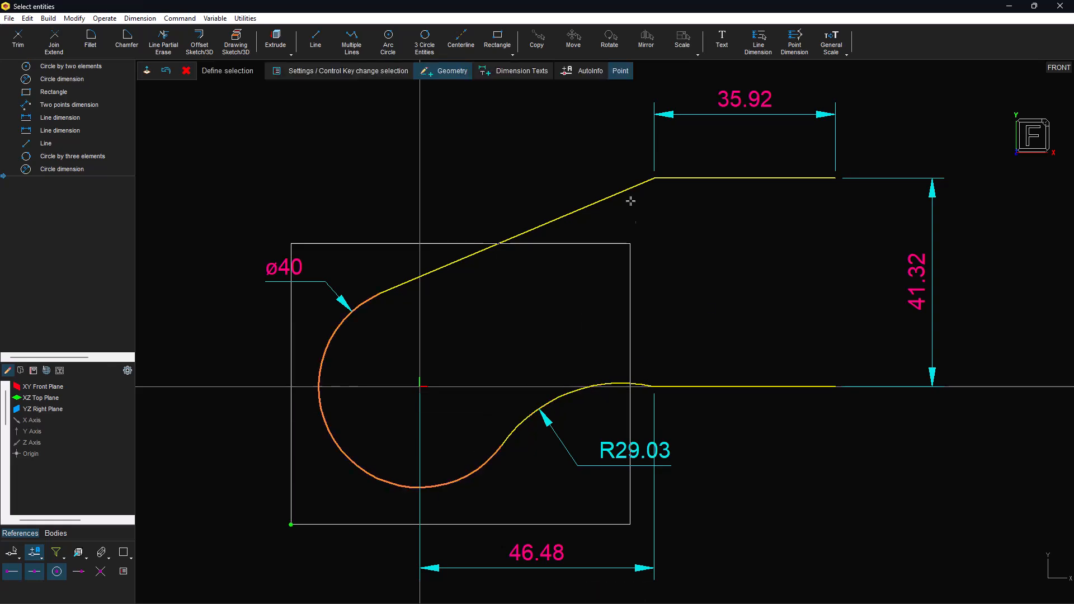
{"action": "left_click", "coordinate": [527, 75]}
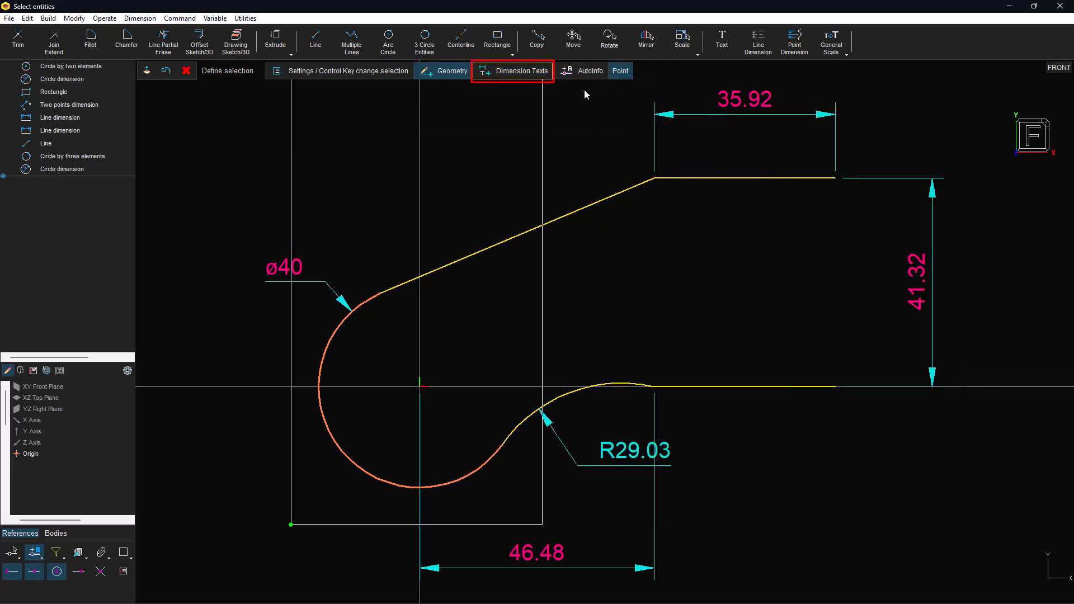
{"action": "left_click", "coordinate": [967, 113]}
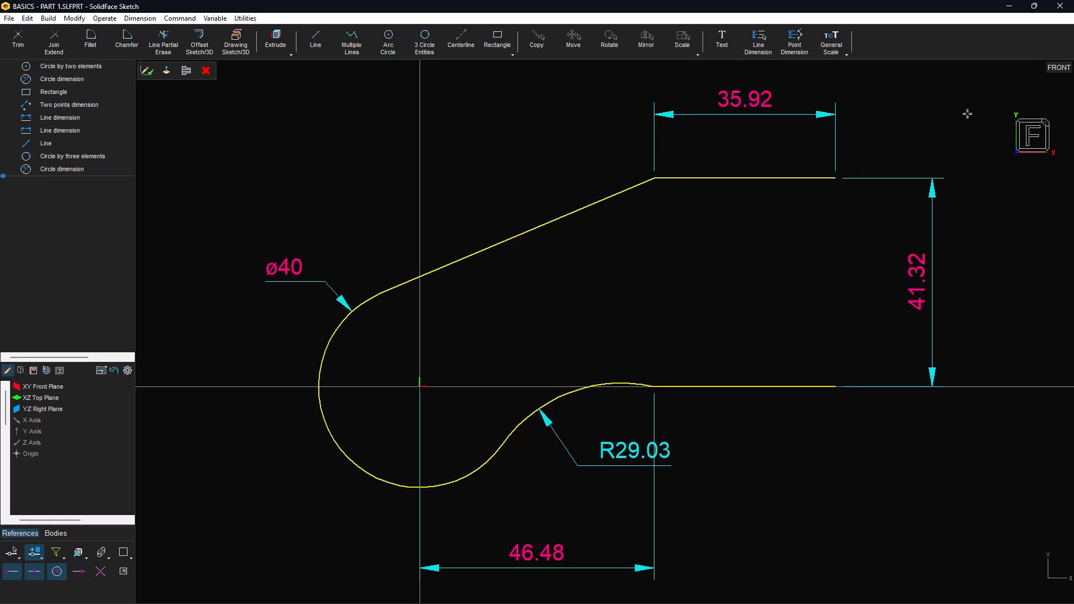
Step: Select the active group and mirror it, keeping the base, about a 90° line at the top line's right end
{"action": "right_click", "coordinate": [837, 306]}
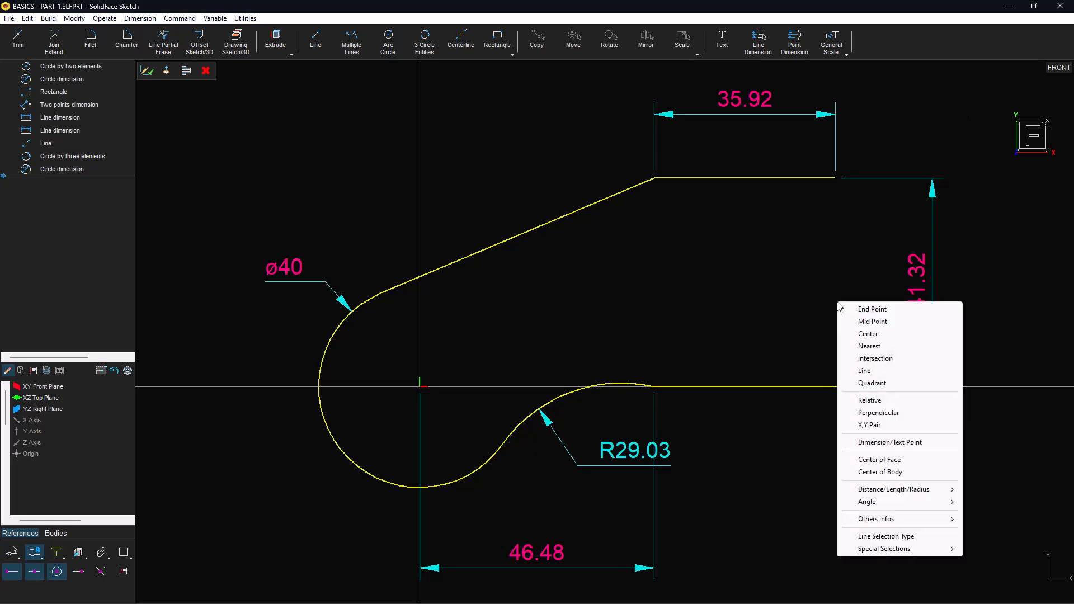
{"action": "mouse_move", "coordinate": [849, 550]}
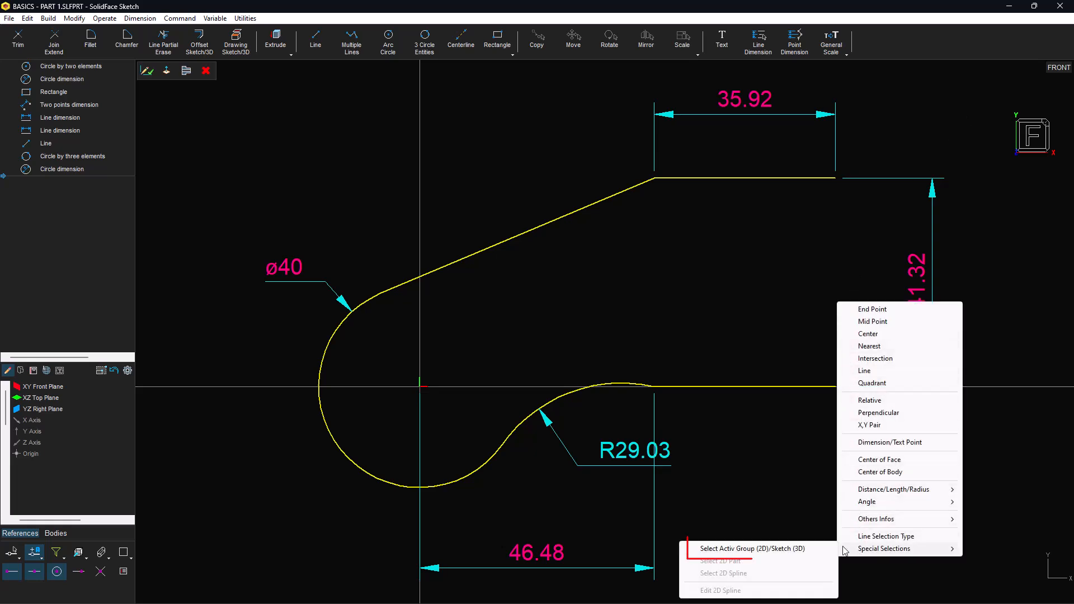
{"action": "left_click", "coordinate": [810, 549]}
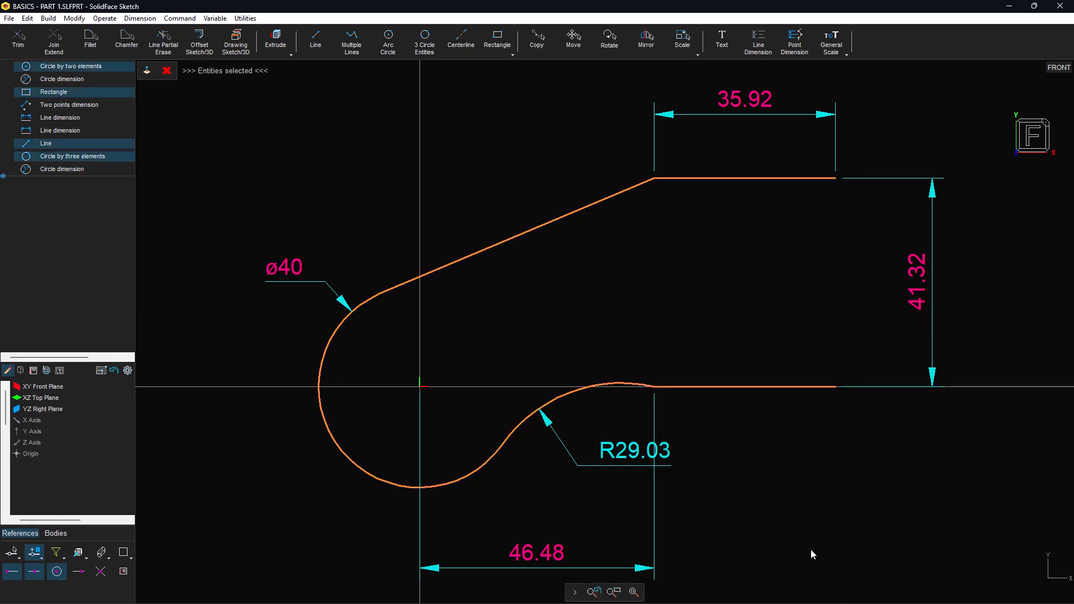
{"action": "left_click", "coordinate": [647, 42]}
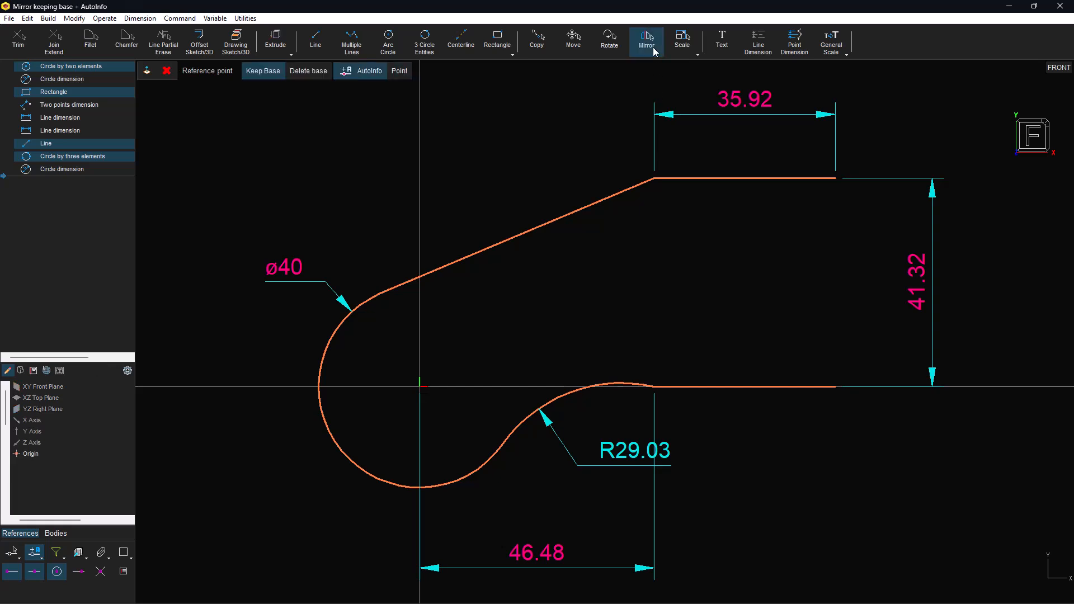
{"action": "left_click", "coordinate": [821, 179]}
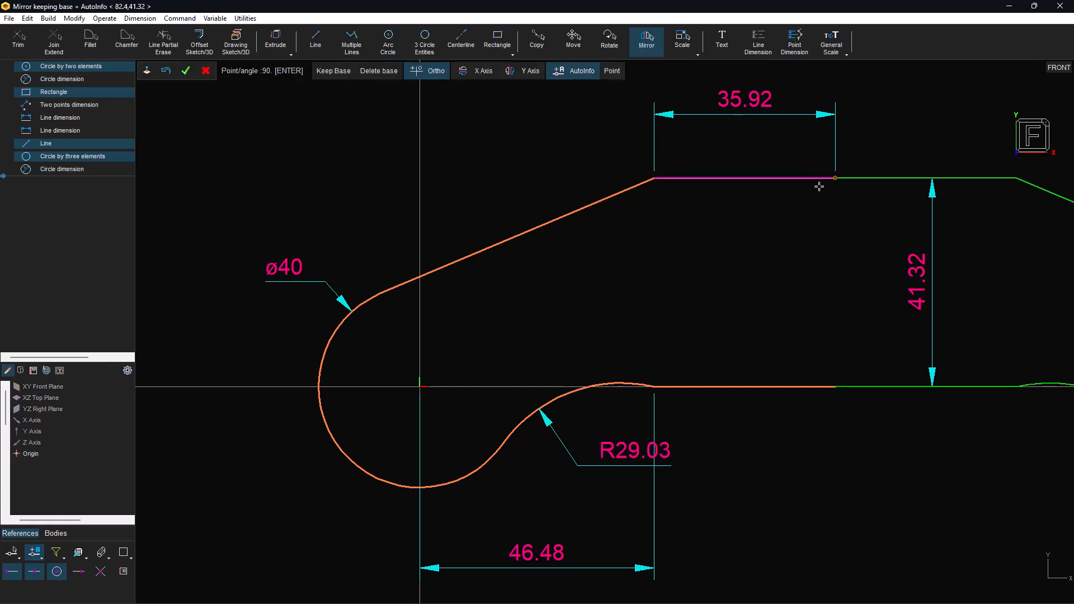
{"action": "left_click", "coordinate": [837, 141]}
{"action": "left_click", "coordinate": [643, 592]}
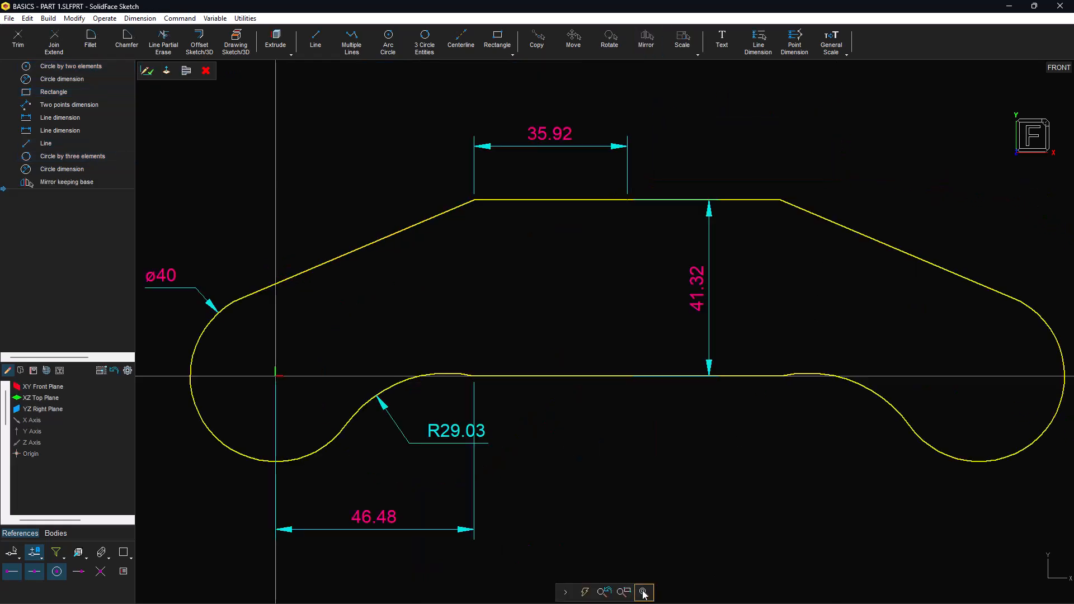
Step: Merge the split top and bottom line halves into single lines, then view the sketch isometrically
{"action": "left_click", "coordinate": [748, 199]}
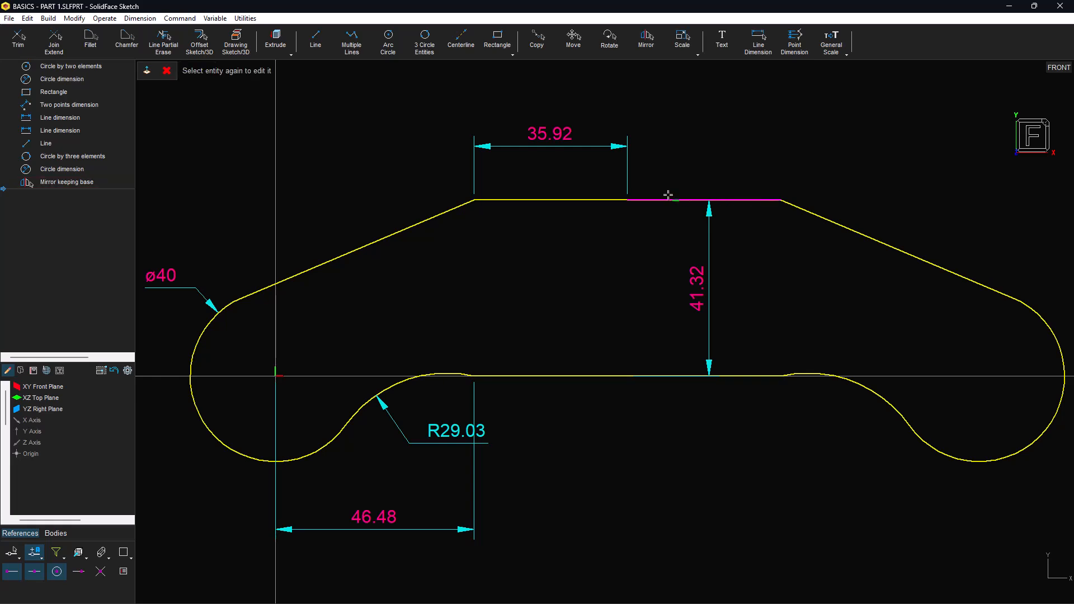
{"action": "left_click", "coordinate": [604, 200]}
{"action": "left_click", "coordinate": [55, 44]}
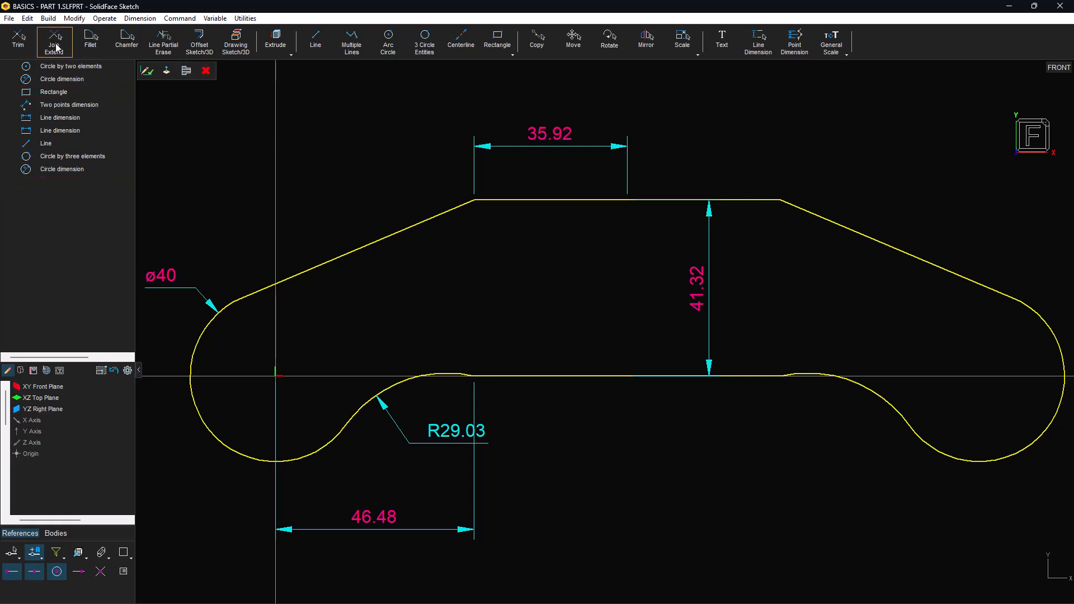
{"action": "left_click", "coordinate": [539, 376]}
{"action": "left_click", "coordinate": [660, 376]}
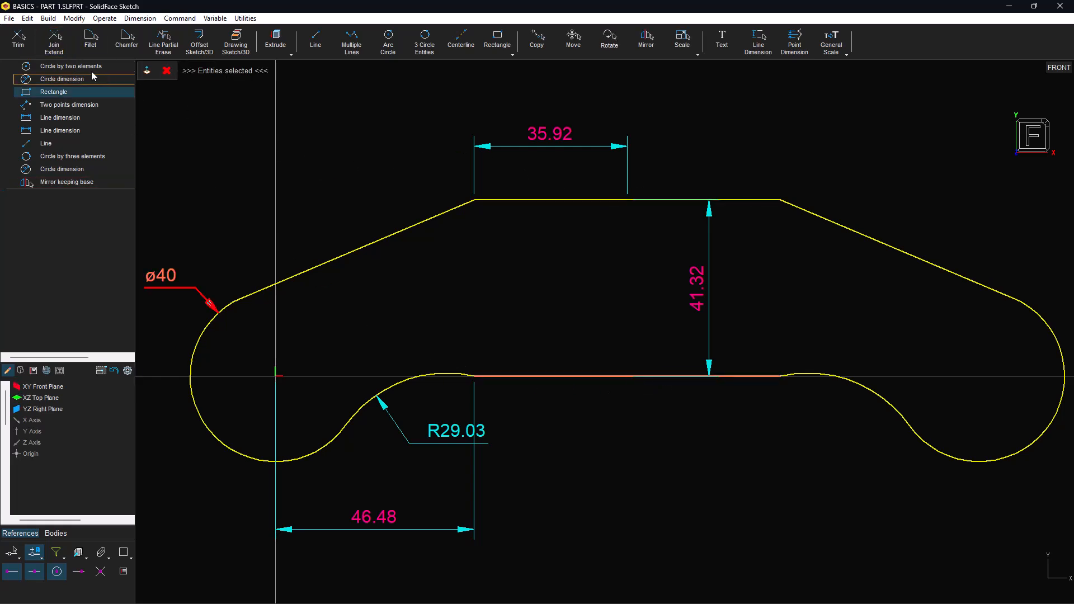
{"action": "left_click", "coordinate": [54, 42]}
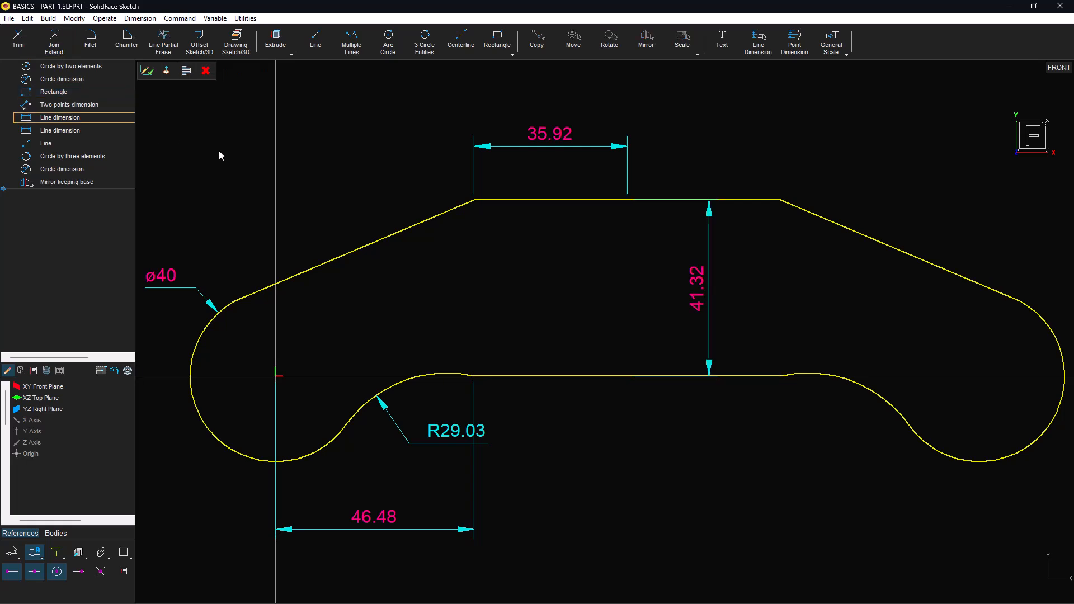
{"action": "left_click", "coordinate": [1047, 127]}
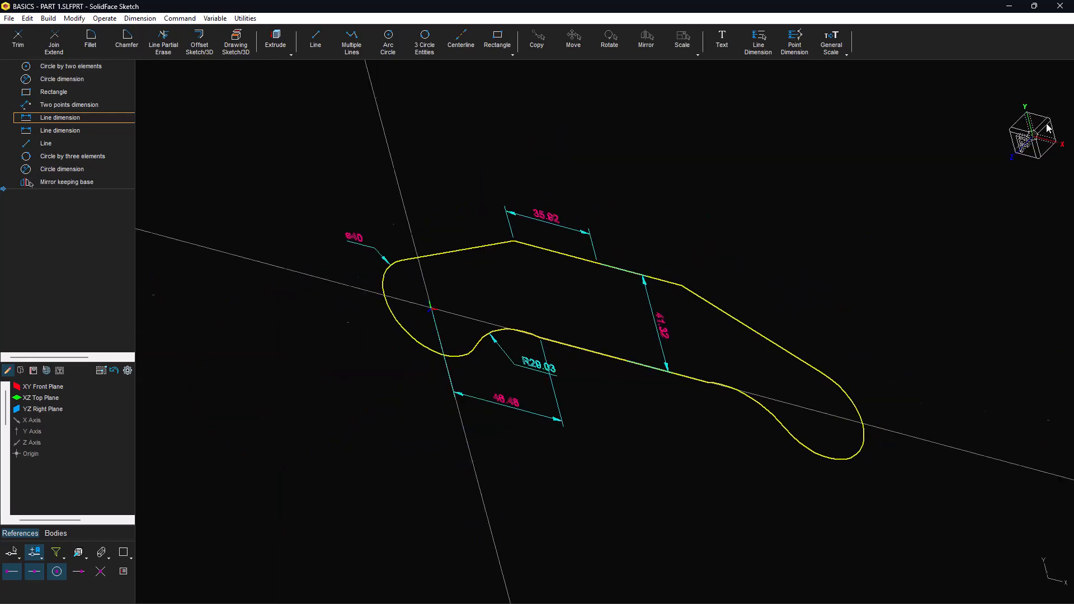
Step: Extrude the closed profile 50 with a Mid Plane end condition, creating Extrude boss 1
{"action": "left_click", "coordinate": [282, 44]}
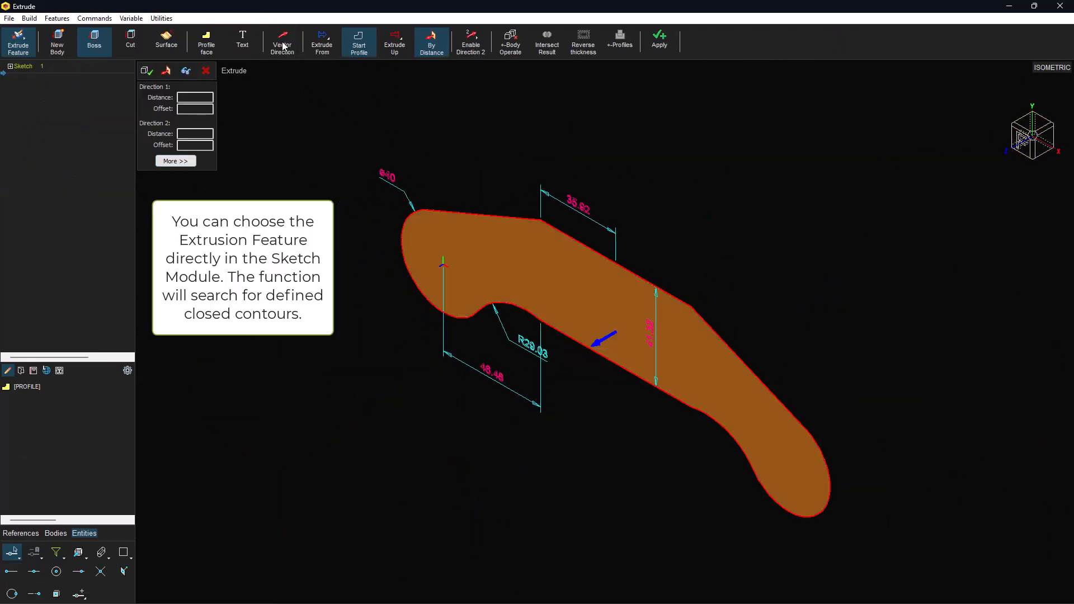
{"action": "left_click", "coordinate": [432, 46]}
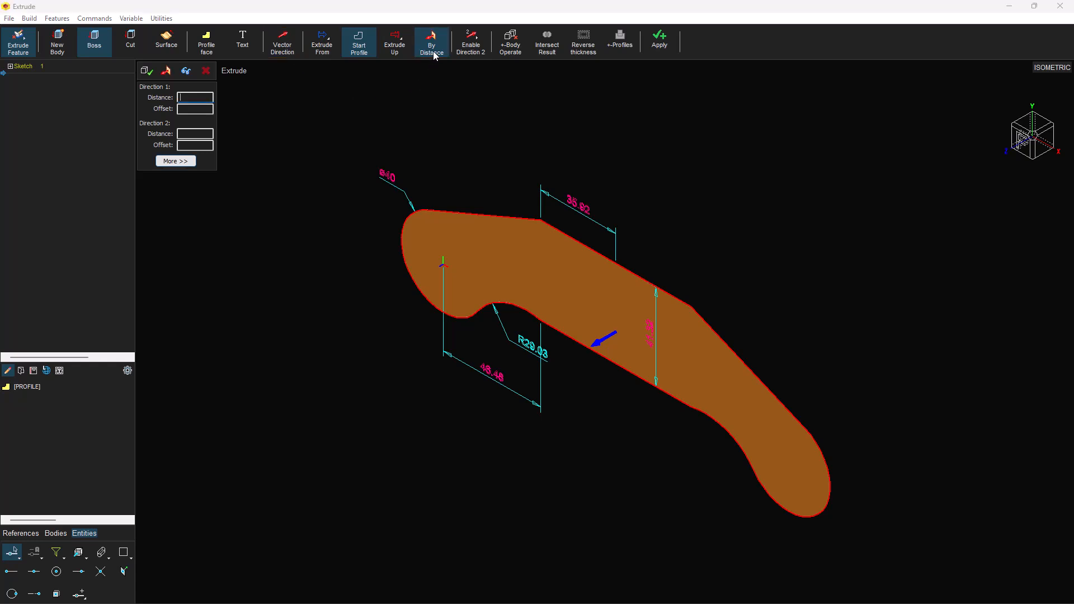
{"action": "left_click", "coordinate": [404, 49]}
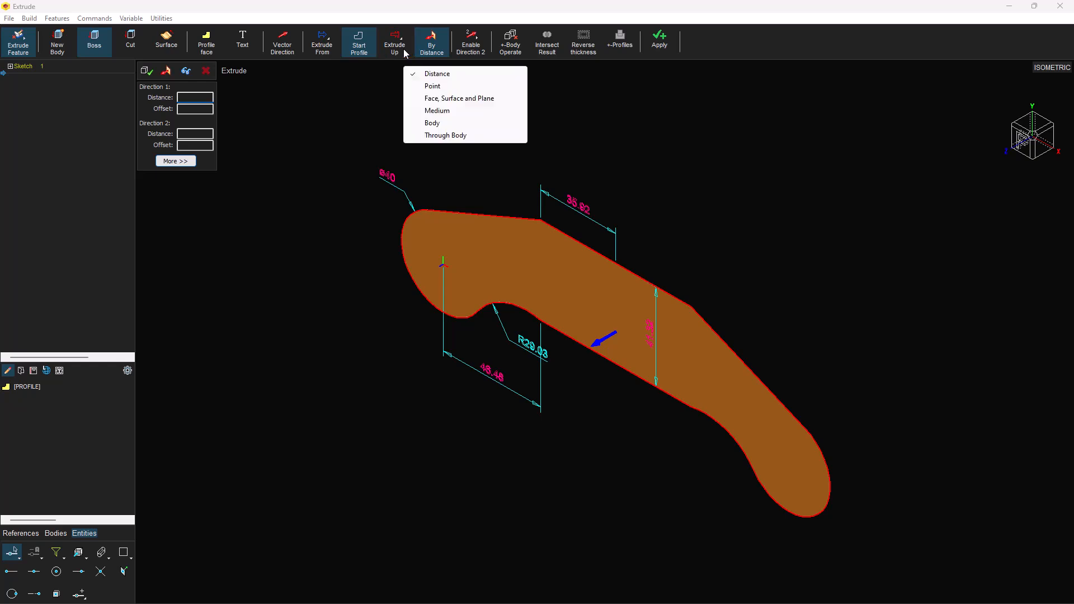
{"action": "left_click", "coordinate": [446, 111]}
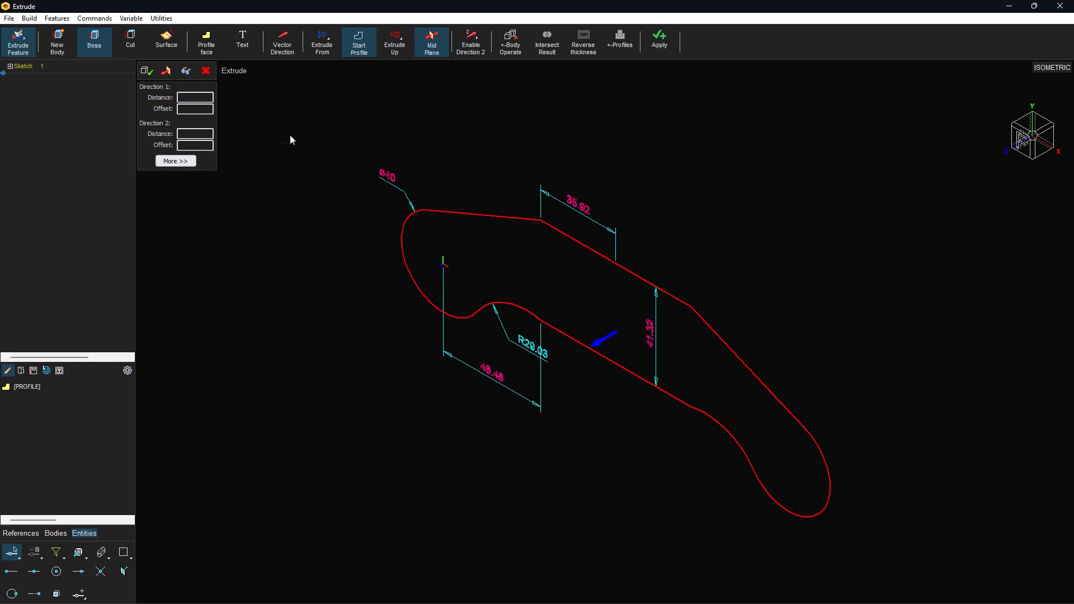
{"action": "left_click", "coordinate": [200, 97]}
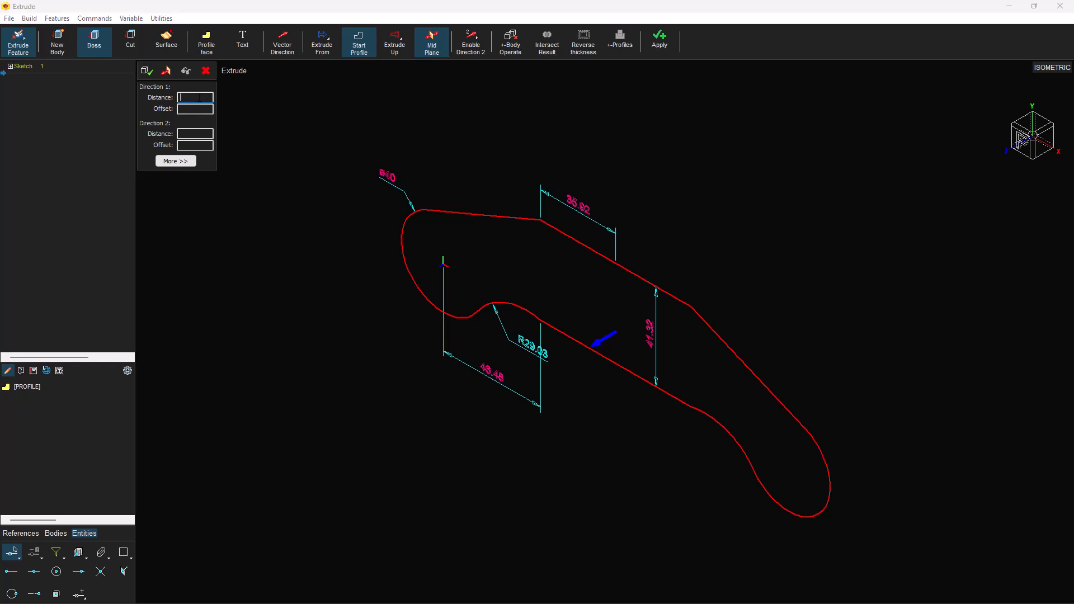
{"action": "left_click", "coordinate": [187, 70]}
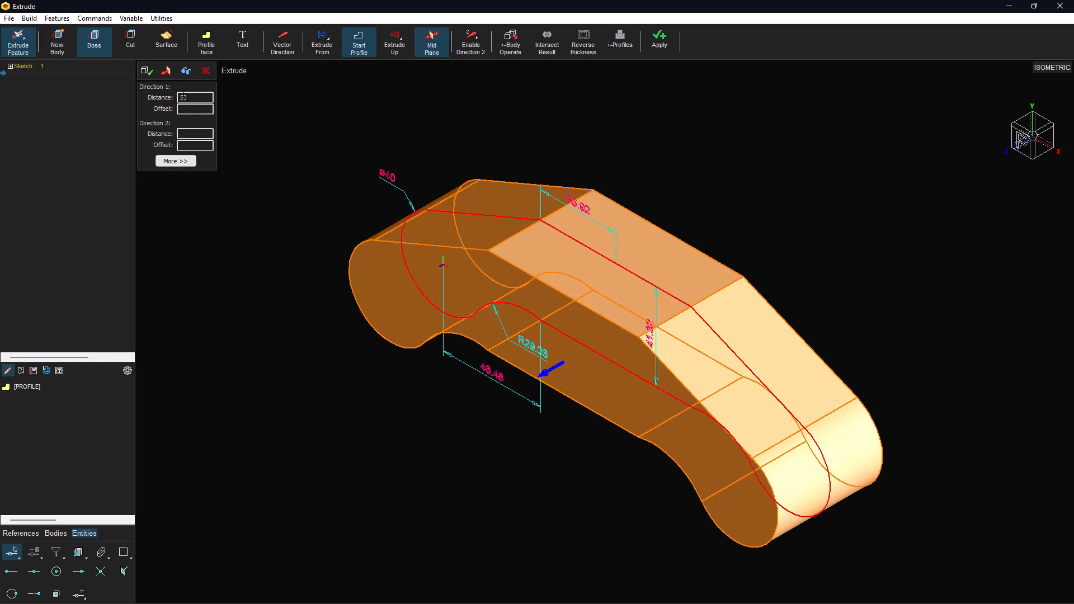
{"action": "left_click", "coordinate": [147, 73]}
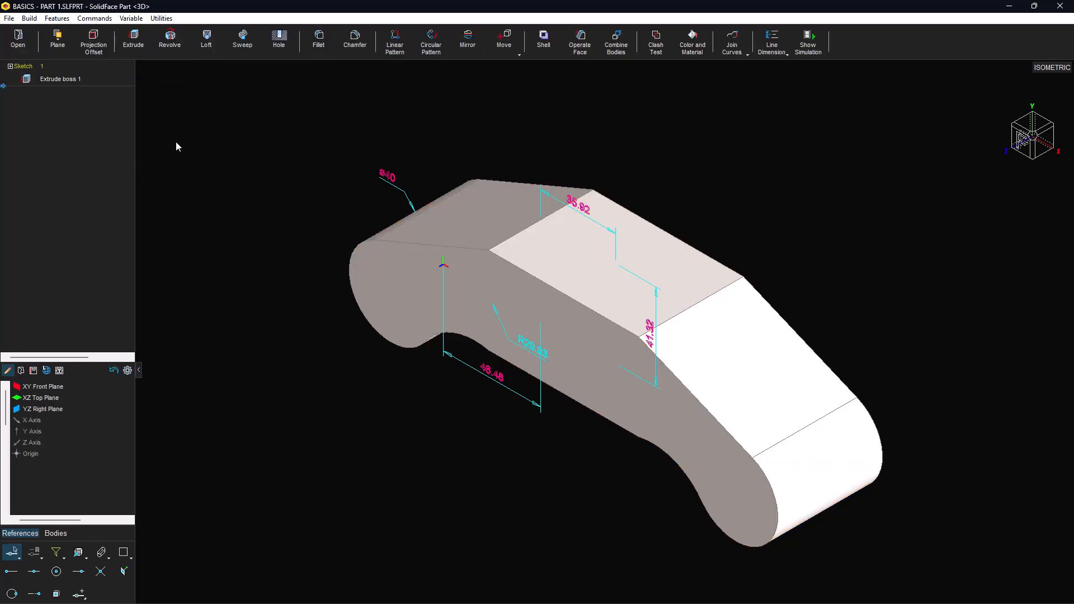
Step: Display the part as a hidden-line wireframe with bold edges
{"action": "left_click", "coordinate": [101, 552]}
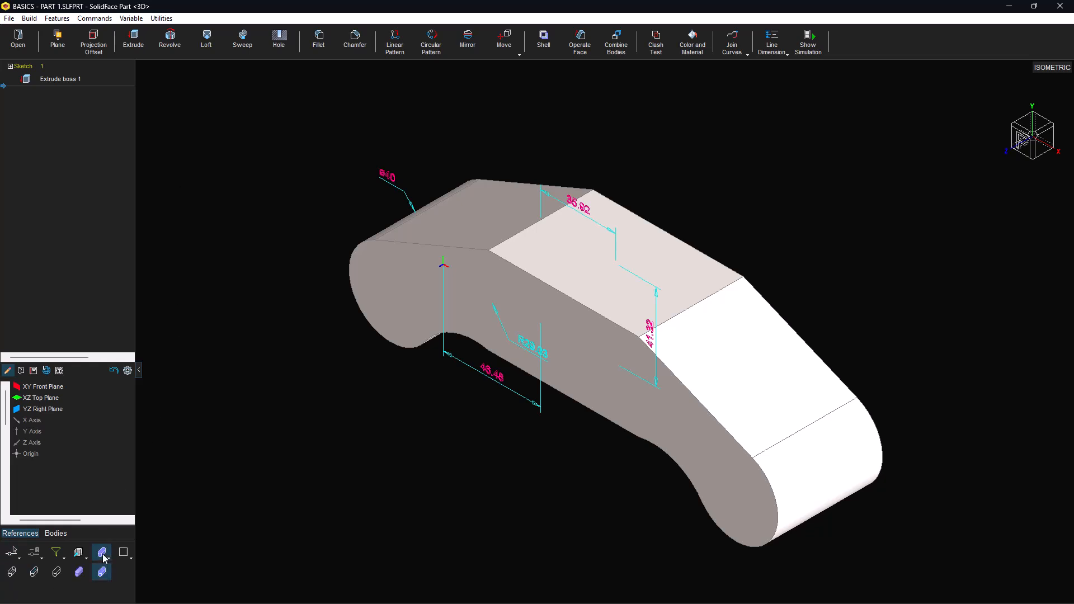
{"action": "left_click", "coordinate": [35, 573]}
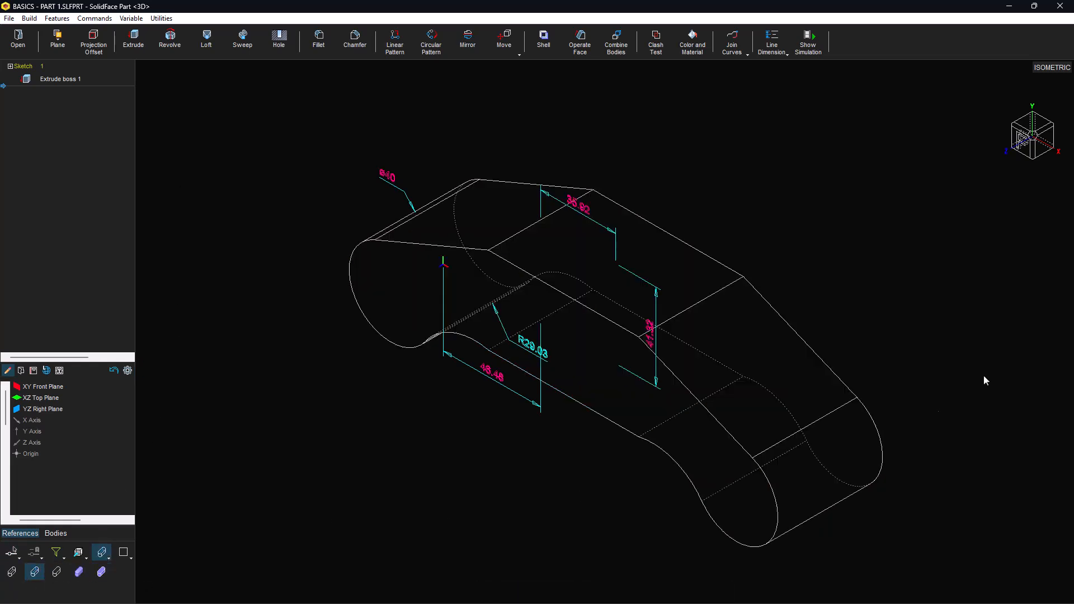
{"action": "mouse_move", "coordinate": [1057, 177]}
{"action": "left_click", "coordinate": [1069, 137]}
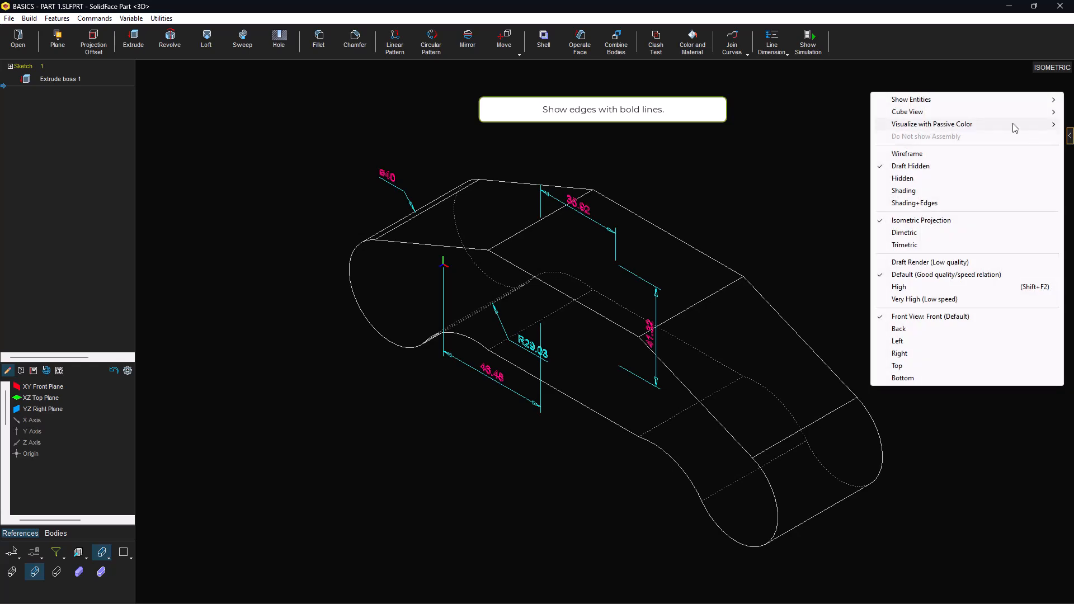
{"action": "mouse_move", "coordinate": [903, 102]}
{"action": "left_click", "coordinate": [795, 100]}
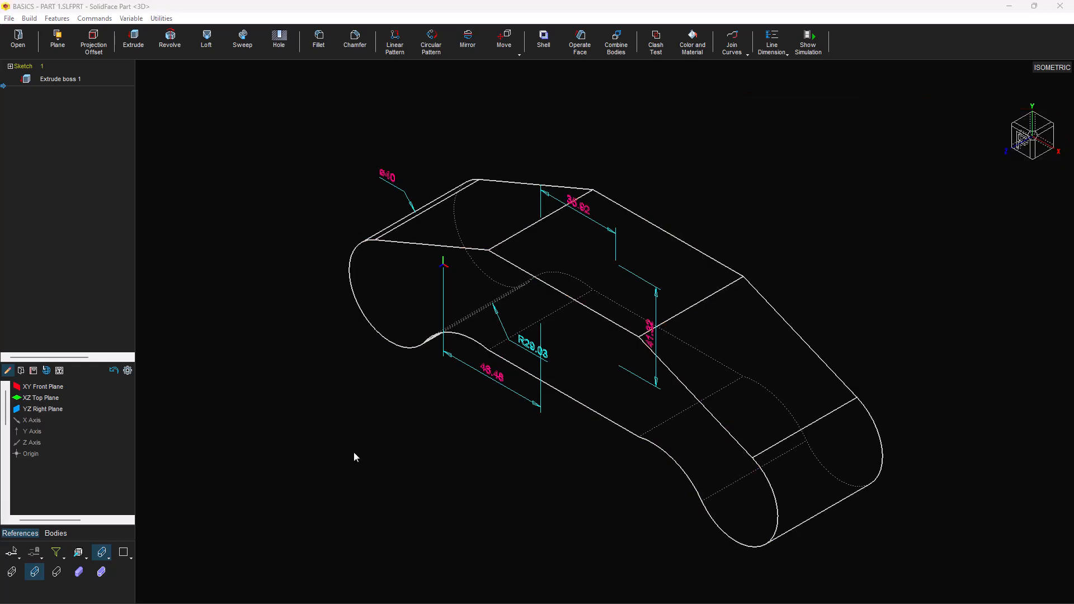
Step: Add 3D line dimensions of 50 across the thickness and 71.84 along the top edge
{"action": "left_click", "coordinate": [771, 47]}
{"action": "left_click", "coordinate": [811, 422]}
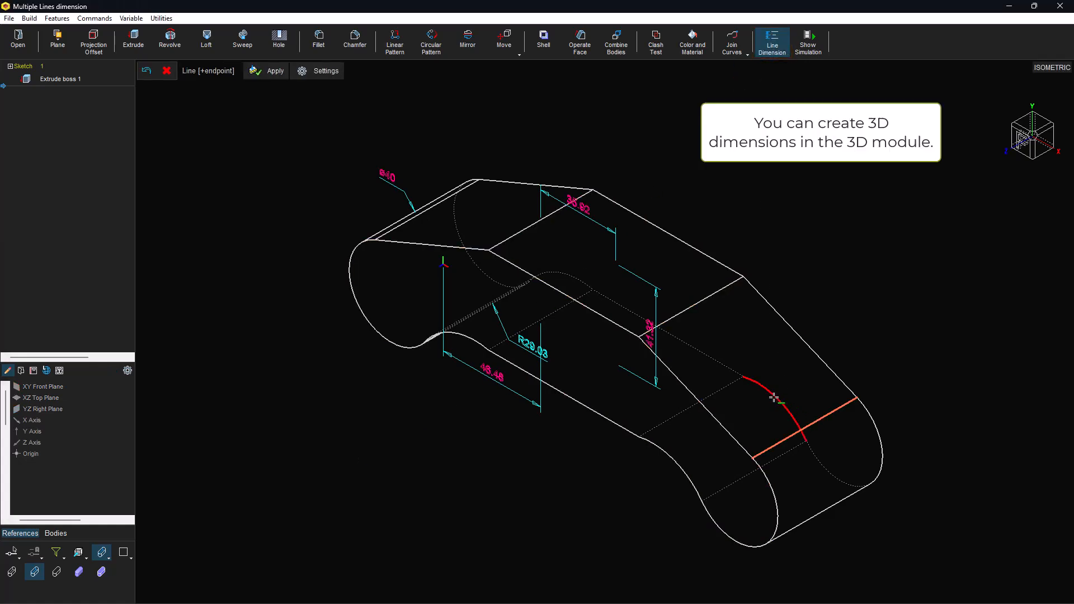
{"action": "left_click", "coordinate": [771, 361]}
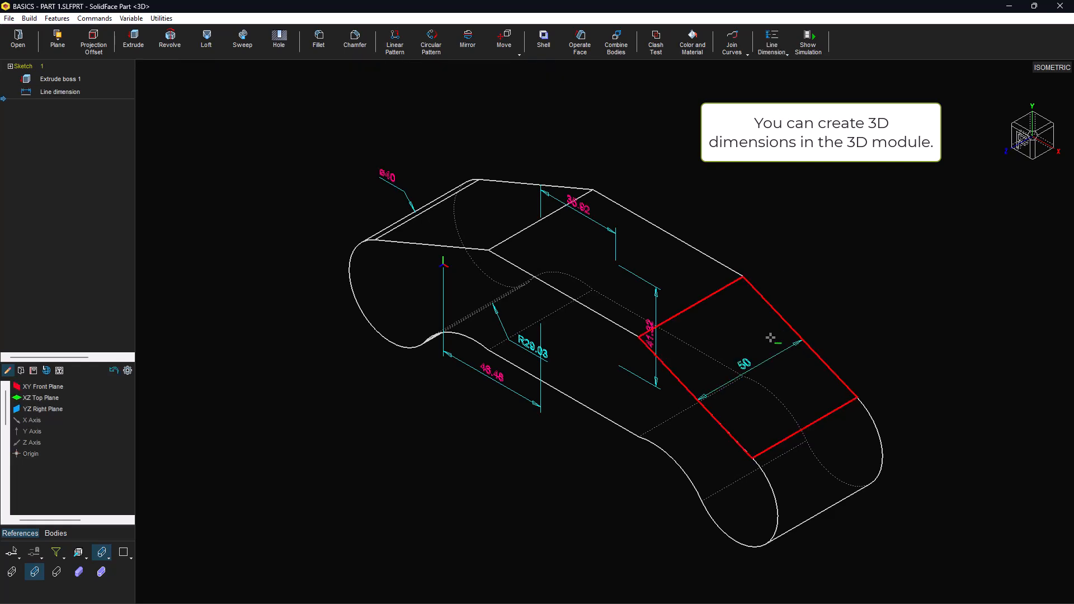
{"action": "left_click", "coordinate": [764, 42]}
{"action": "left_click", "coordinate": [661, 224]}
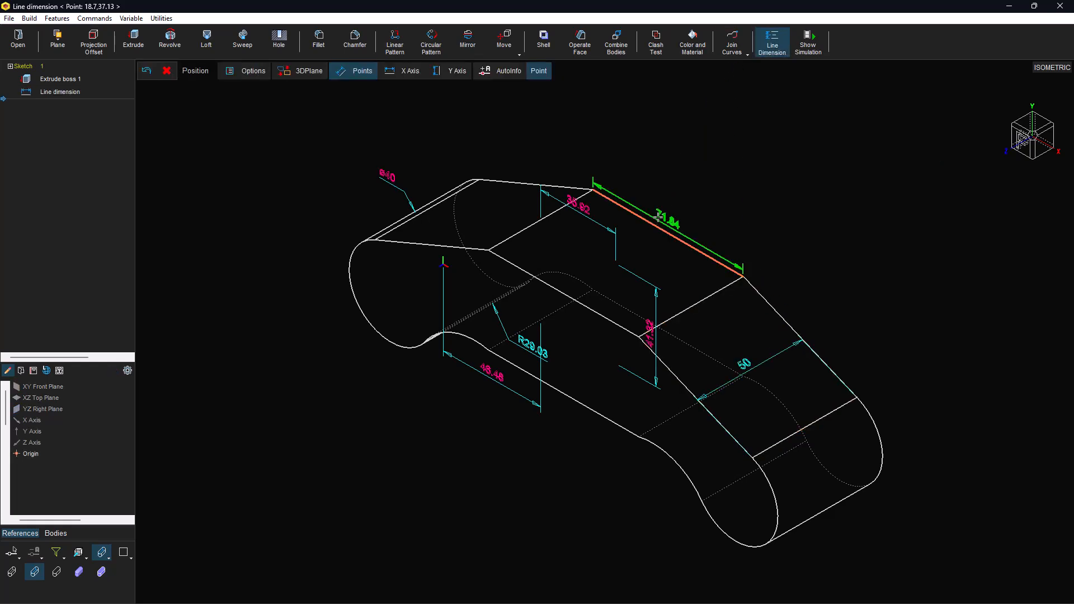
{"action": "left_click", "coordinate": [765, 183]}
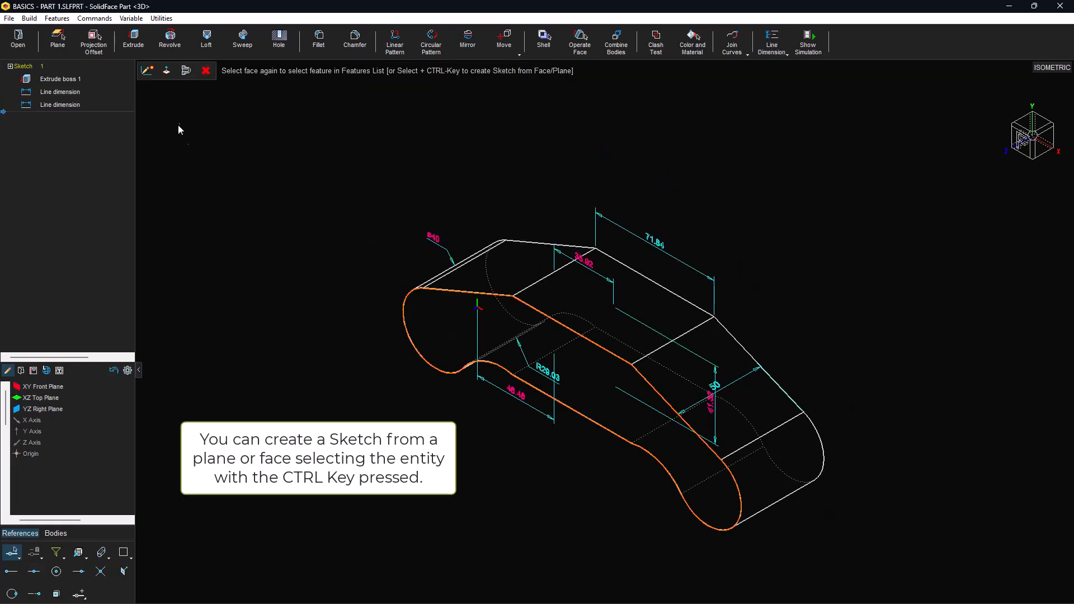
Step: Start a sketch on the front face and place a double centerline at the left end arc's centre
{"action": "left_click", "coordinate": [150, 76]}
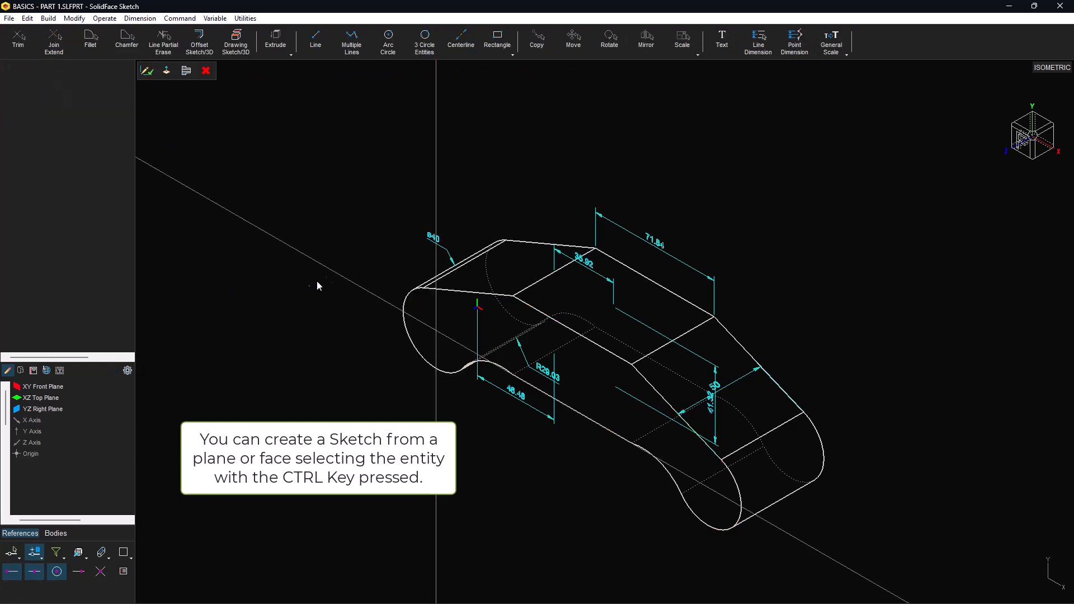
{"action": "left_click", "coordinate": [461, 40]}
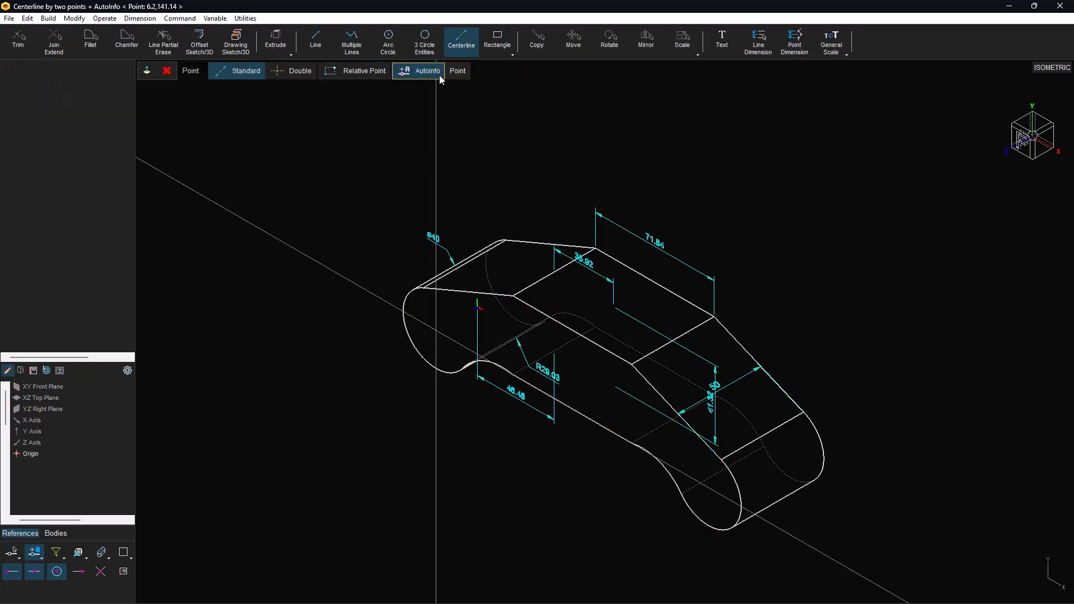
{"action": "left_click", "coordinate": [301, 71]}
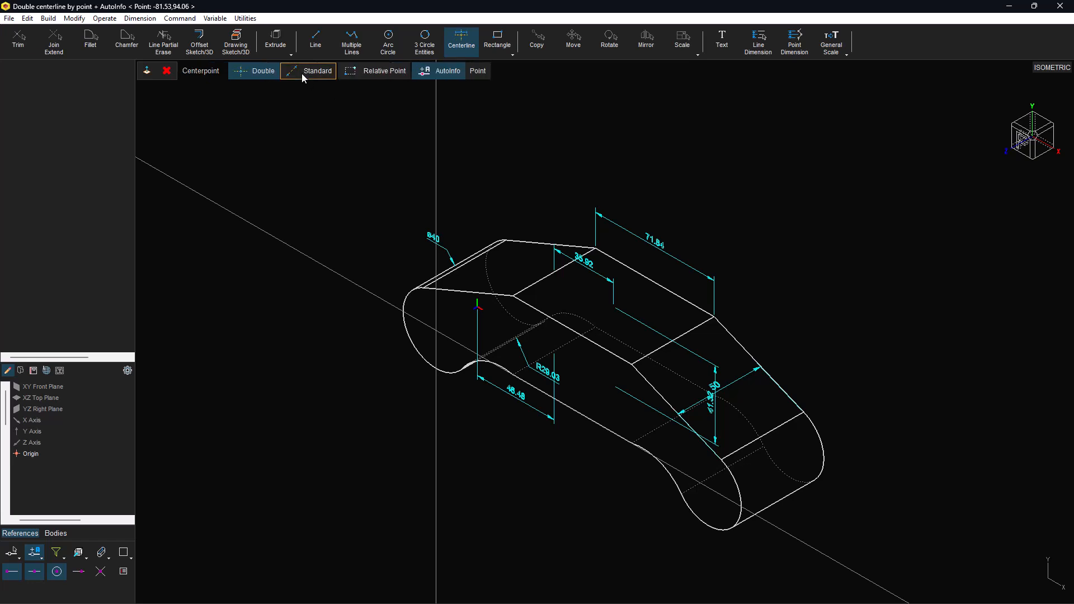
{"action": "left_click", "coordinate": [406, 292]}
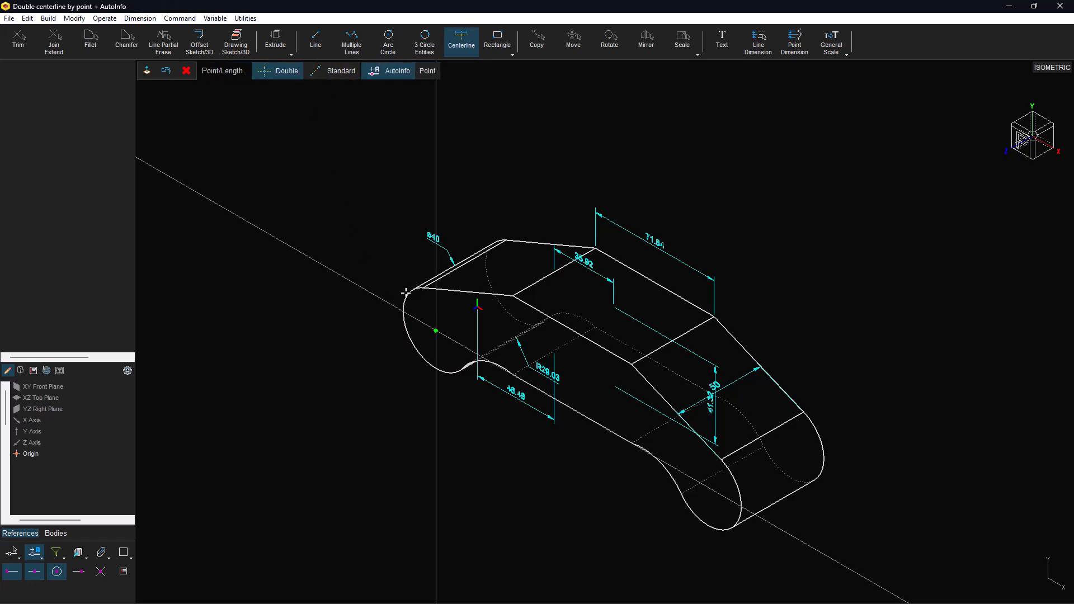
{"action": "left_click", "coordinate": [418, 253]}
Step: Add a second double centerline pair at the right end arc's centre
{"action": "left_click", "coordinate": [461, 40]}
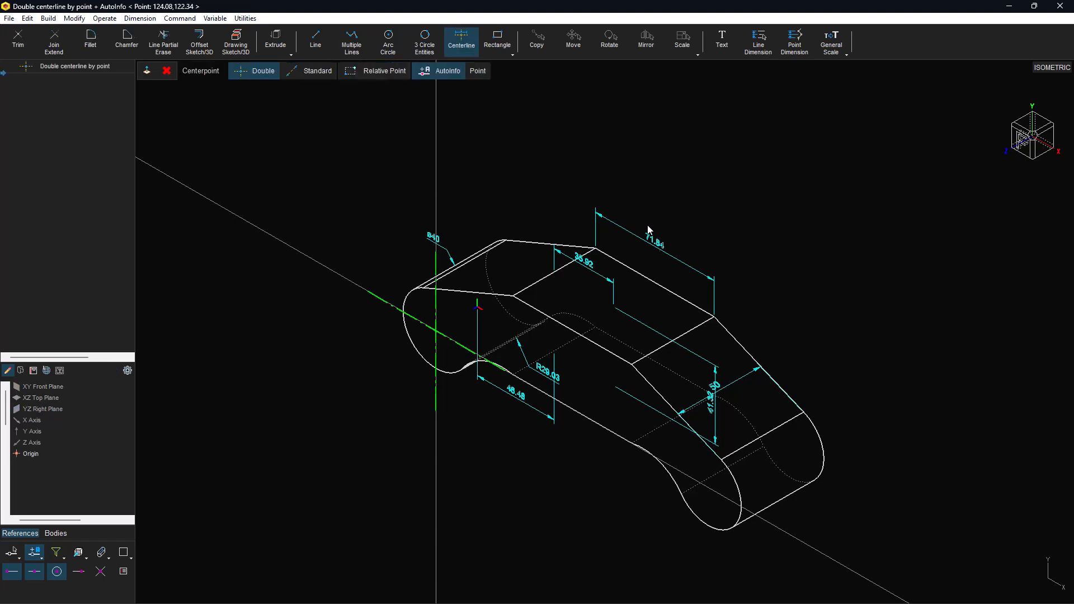
{"action": "left_click", "coordinate": [746, 490]}
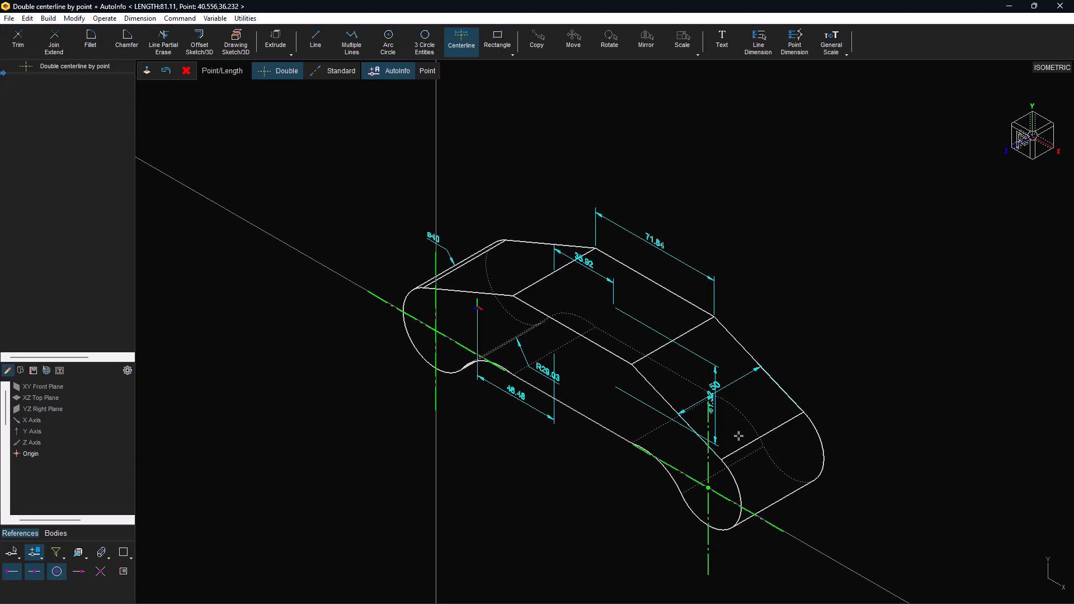
{"action": "left_click", "coordinate": [739, 435]}
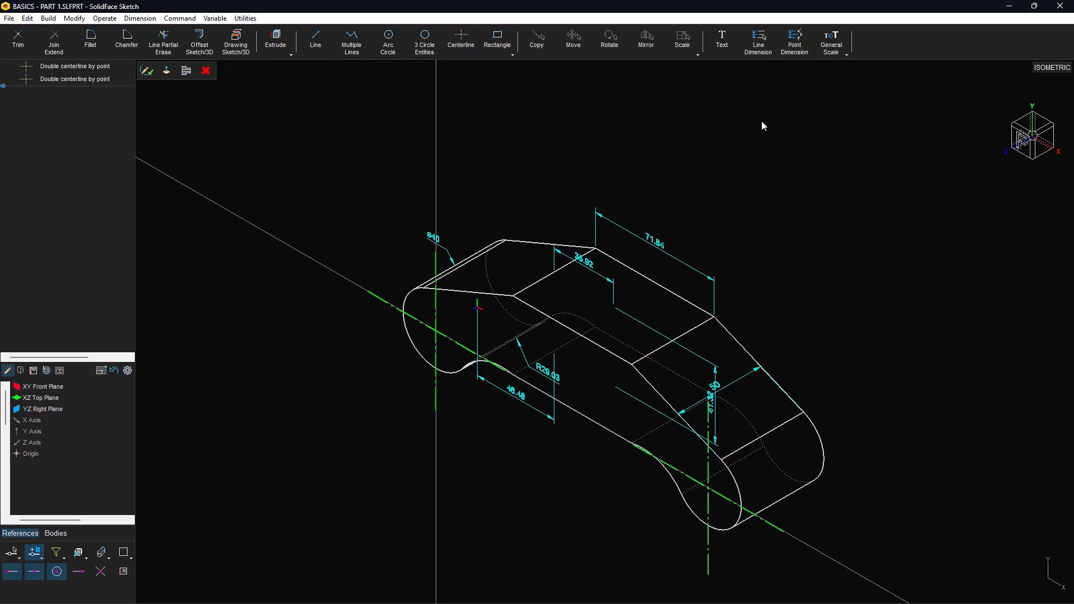
Step: Dimension the 164.8 distance between the left and right vertical centerlines
{"action": "left_click", "coordinate": [759, 42]}
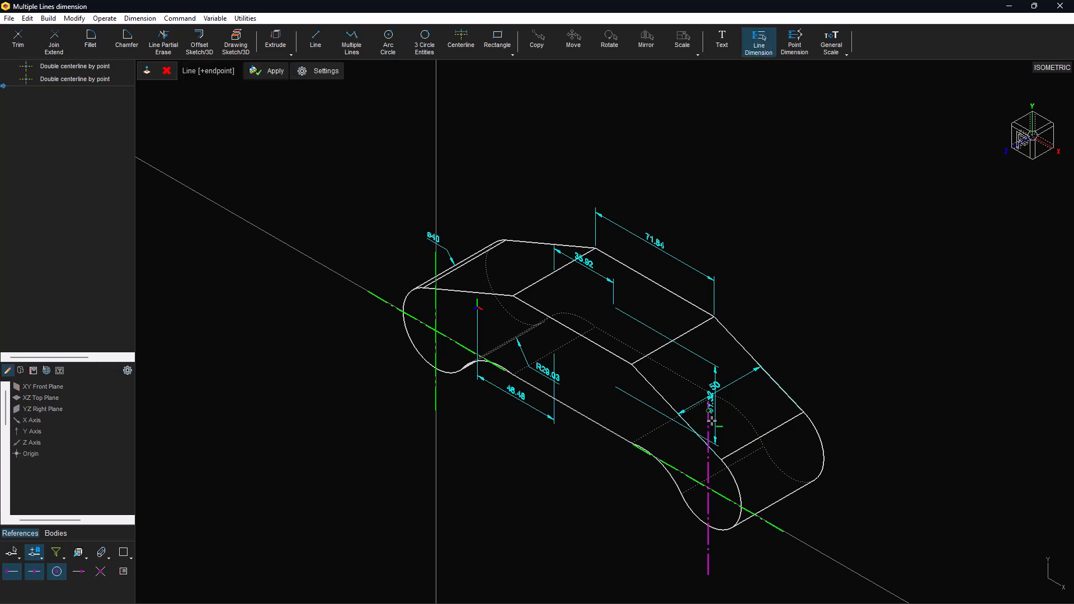
{"action": "left_click", "coordinate": [708, 422]}
{"action": "left_click", "coordinate": [438, 308]}
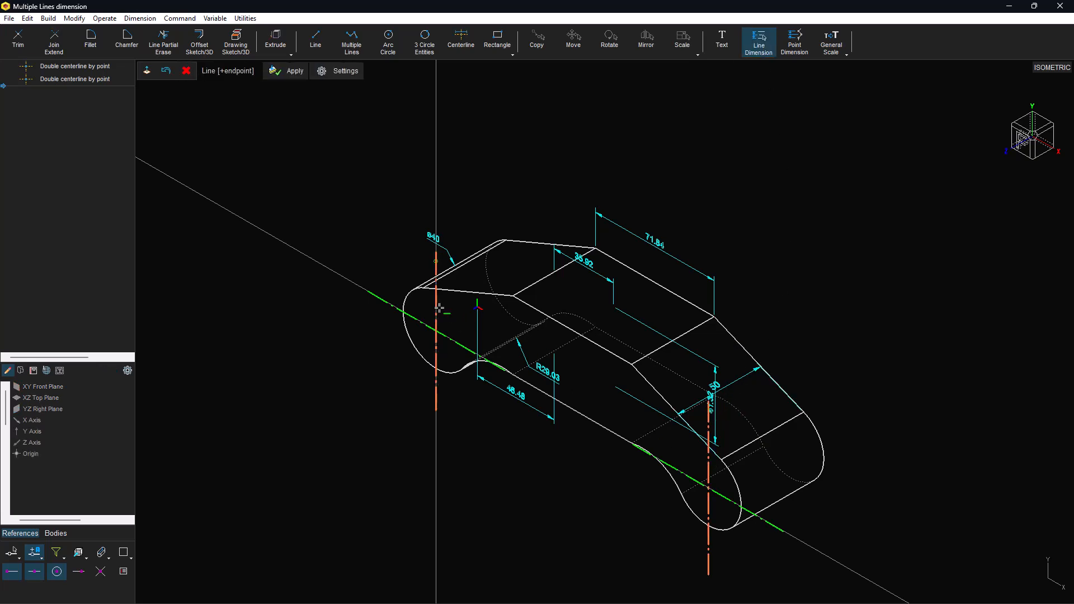
{"action": "key", "text": "Return"}
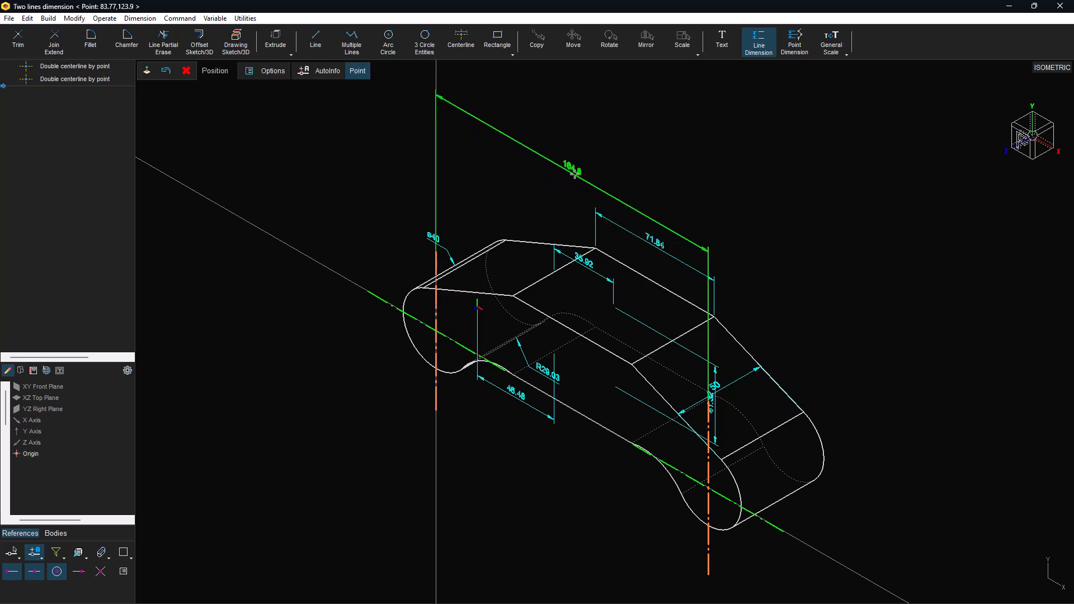
{"action": "left_click", "coordinate": [574, 174]}
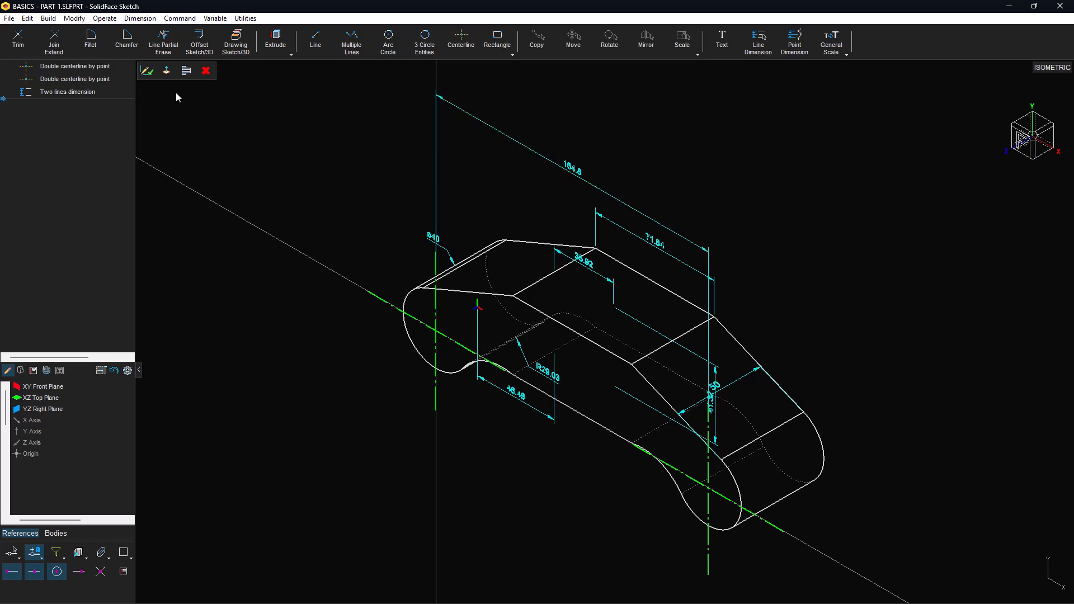
Step: Switch to Front view and move the 164.8 dimension down just above the profile
{"action": "left_click", "coordinate": [161, 77]}
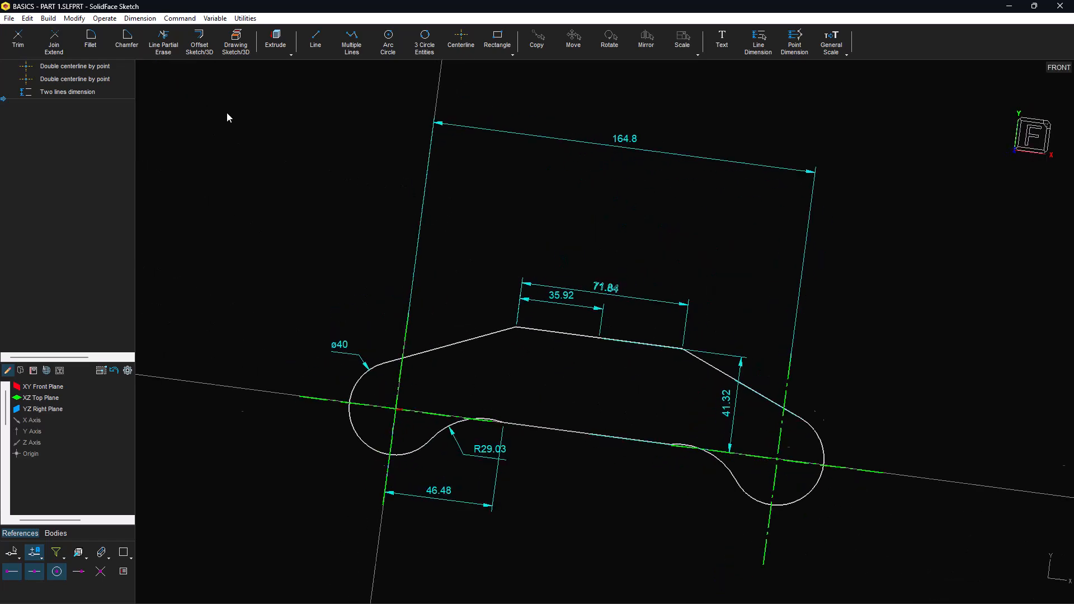
{"action": "left_click", "coordinate": [599, 144]}
{"action": "left_click", "coordinate": [599, 145]}
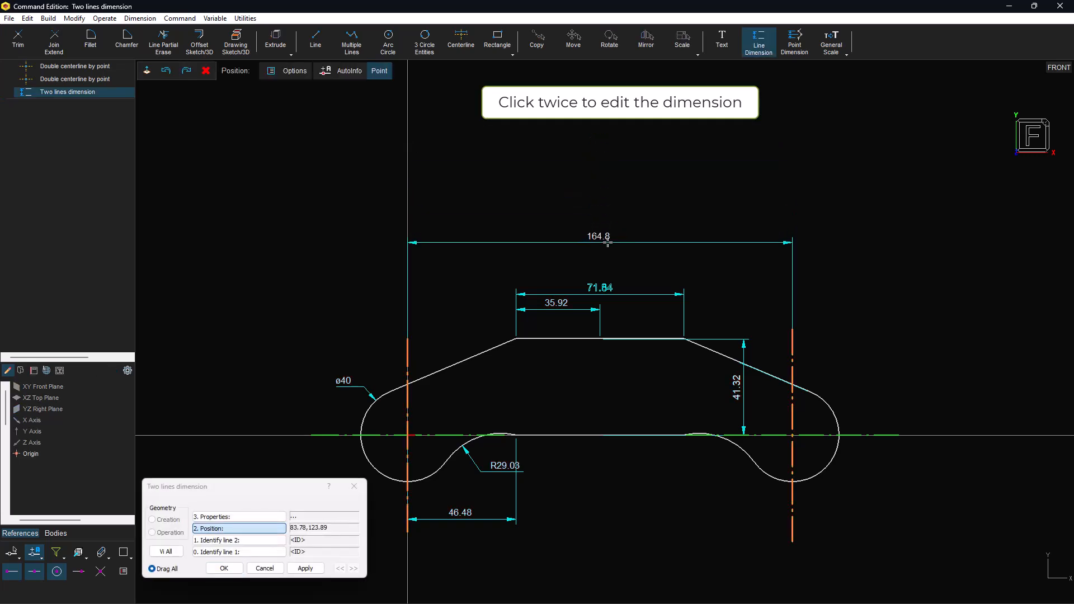
{"action": "left_click", "coordinate": [613, 253]}
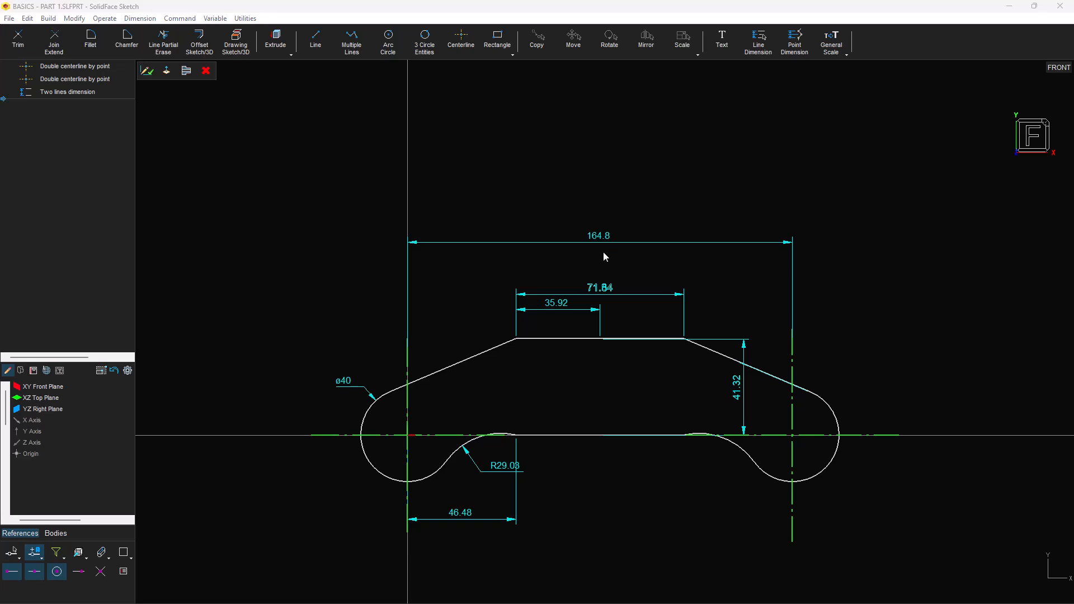
Step: Draw a standard centerline from the top edge's midpoint to the bottom edge's midpoint
{"action": "left_click", "coordinate": [644, 592]}
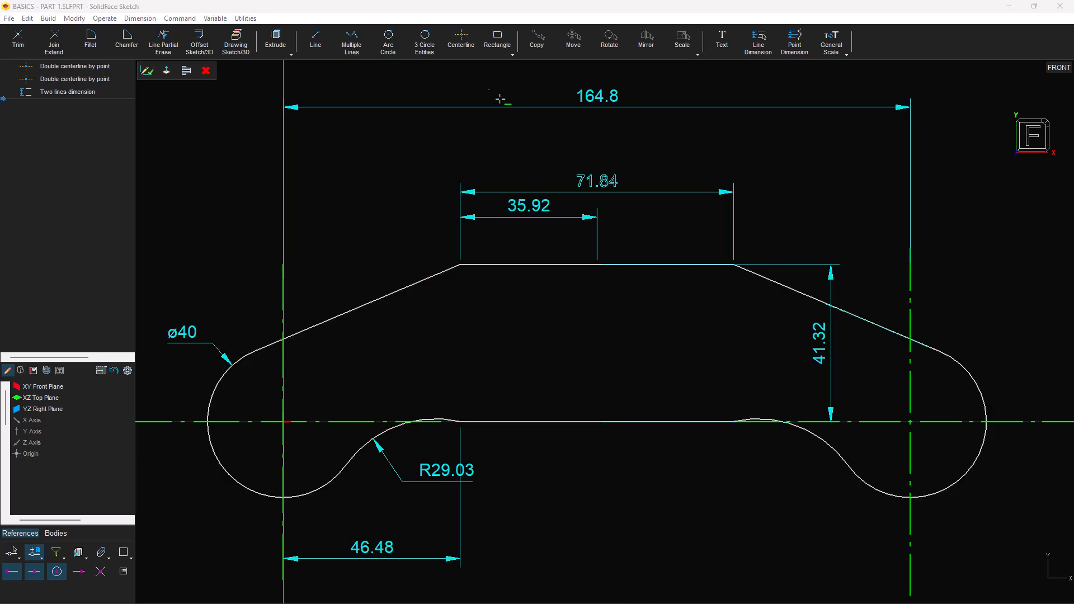
{"action": "left_click", "coordinate": [461, 40]}
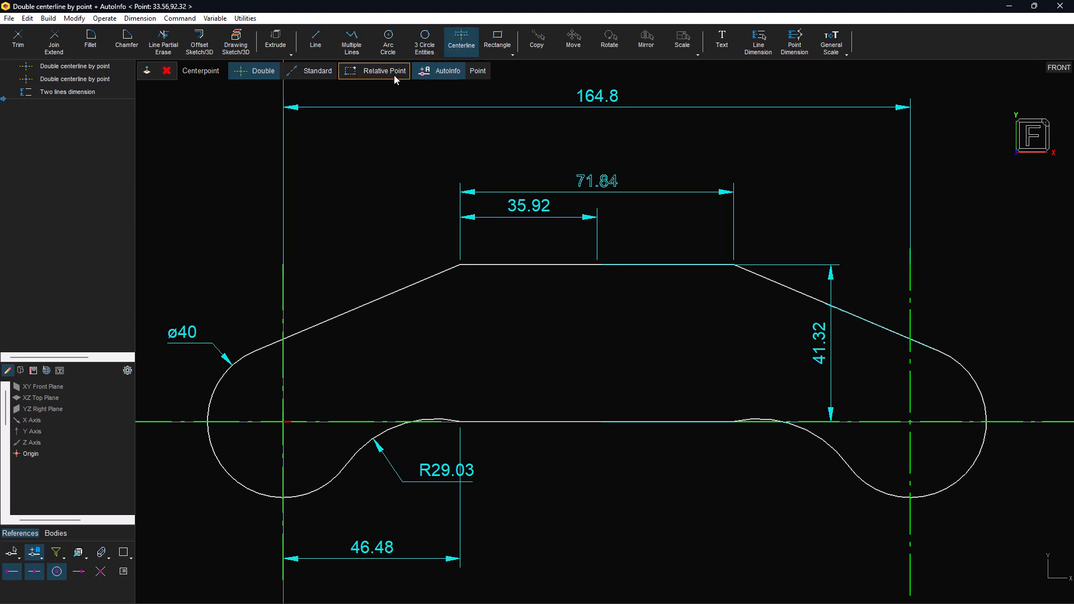
{"action": "left_click", "coordinate": [317, 74]}
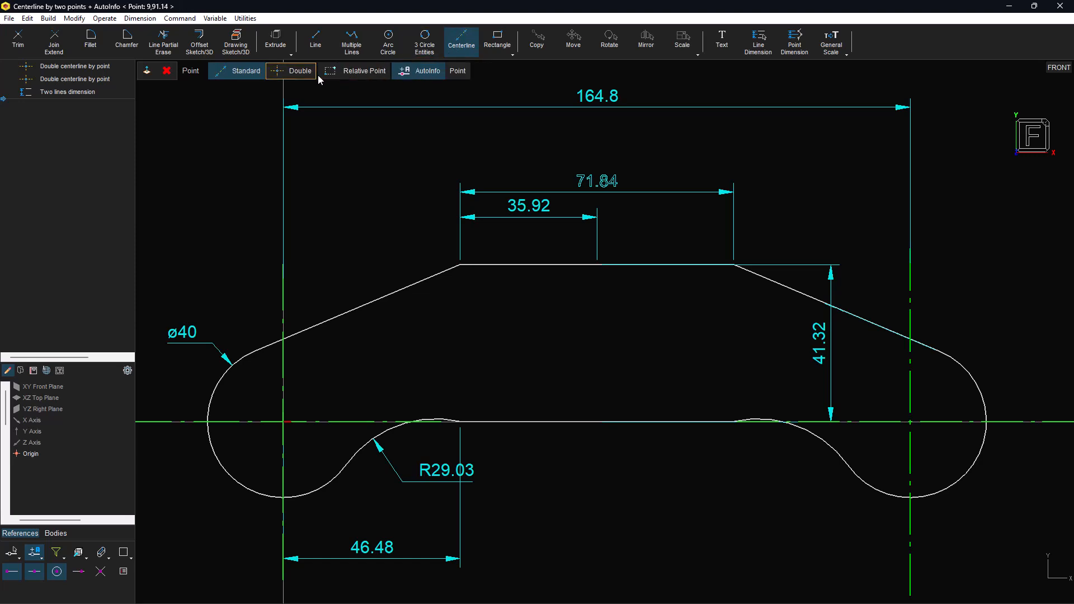
{"action": "left_click", "coordinate": [580, 270]}
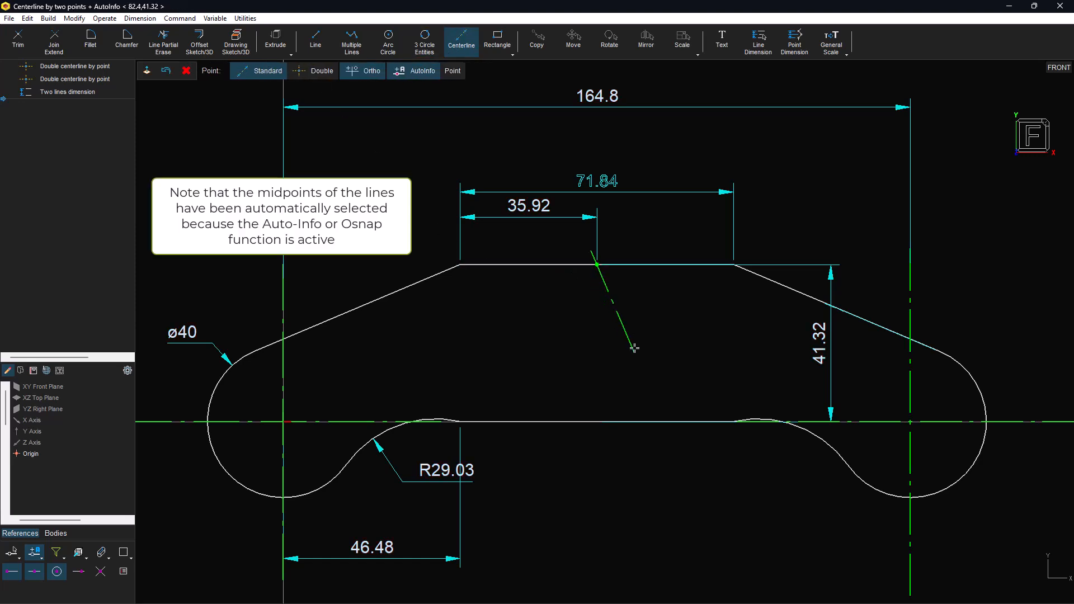
{"action": "left_click", "coordinate": [629, 426]}
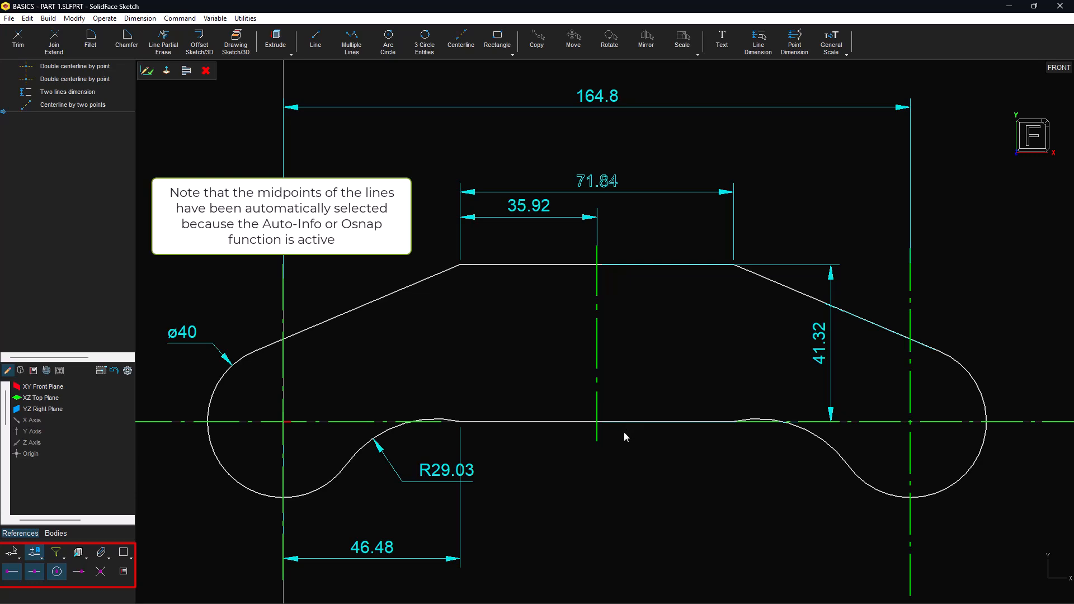
Step: Draw a ø22.59 circle centred on the vertical centerline
{"action": "left_click", "coordinate": [390, 47]}
{"action": "left_click", "coordinate": [594, 342]}
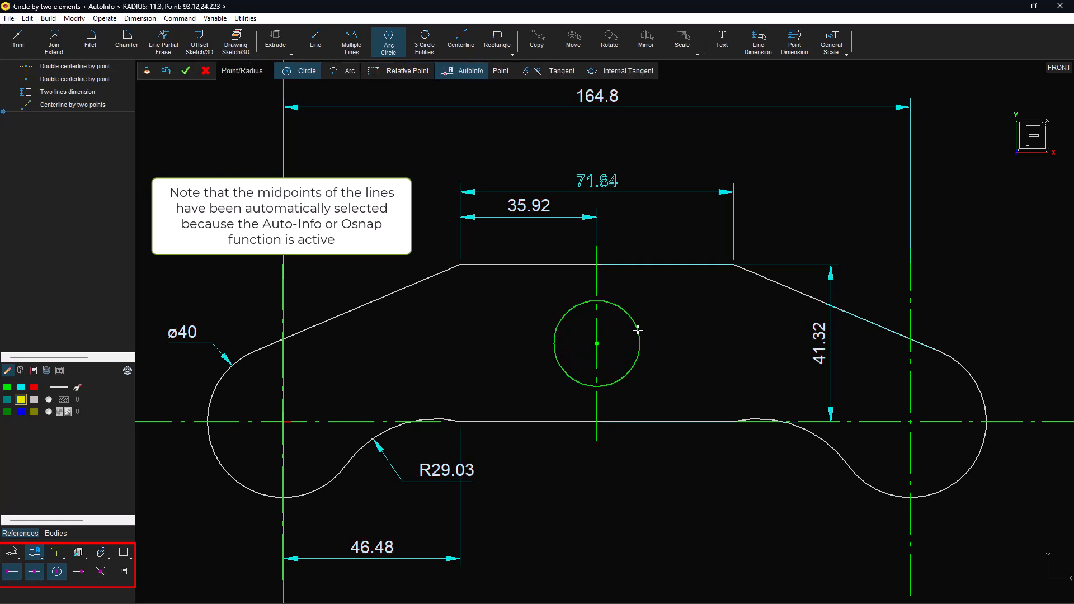
{"action": "left_click", "coordinate": [638, 329]}
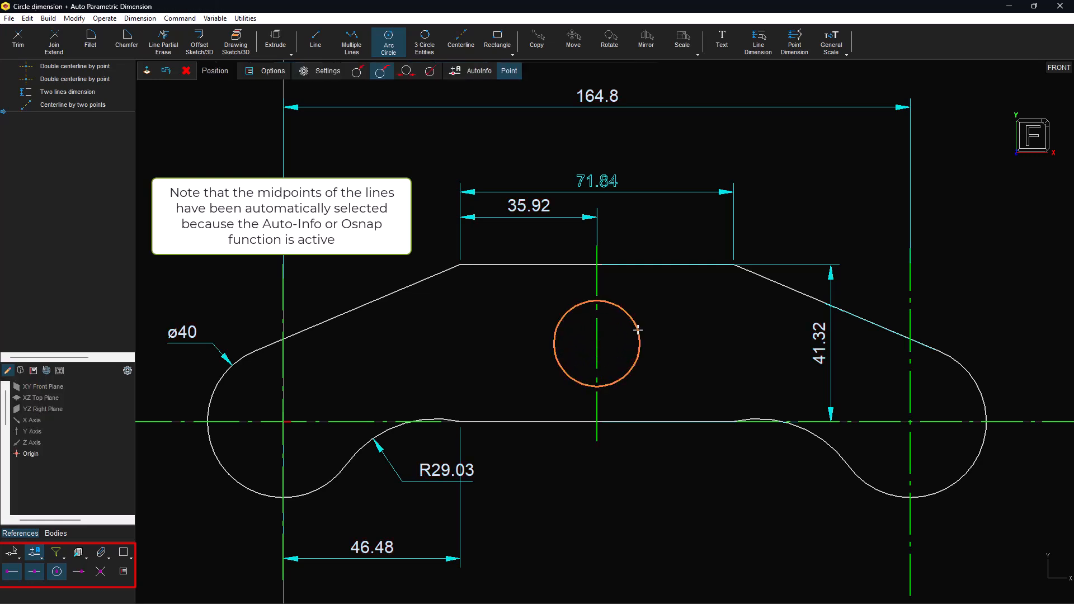
{"action": "left_click", "coordinate": [662, 394]}
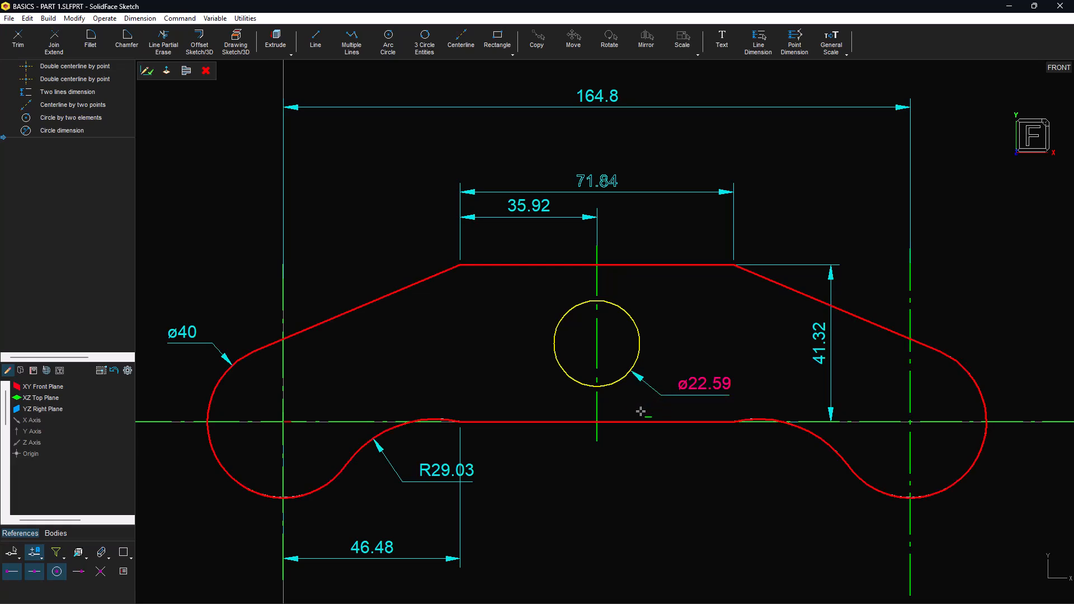
Step: Add a ø9.76 circle centred at the big circle's bottom quadrant
{"action": "left_click", "coordinate": [384, 48]}
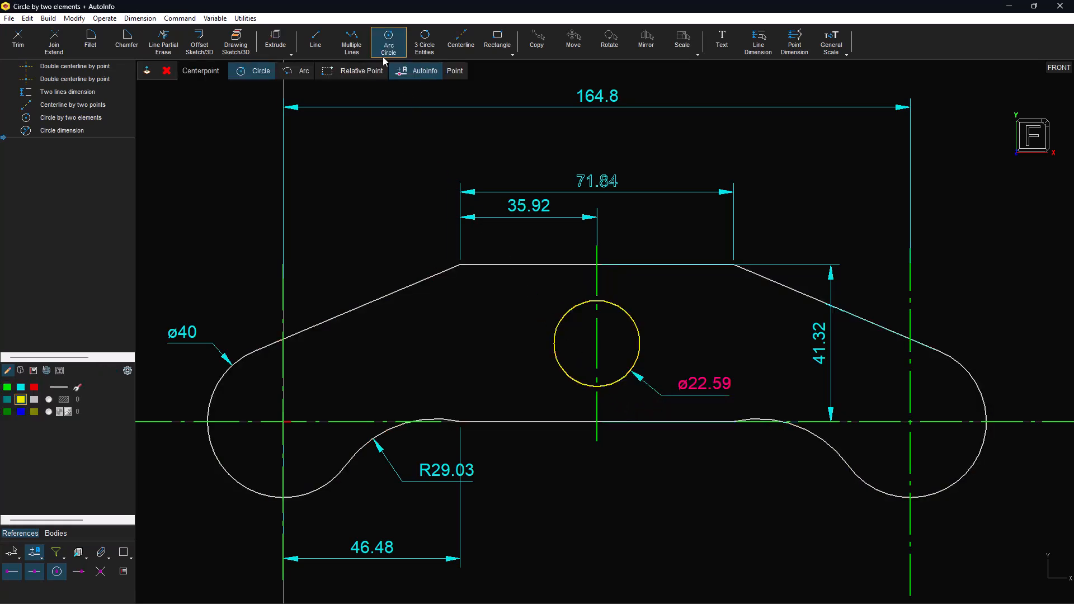
{"action": "right_click", "coordinate": [533, 334]}
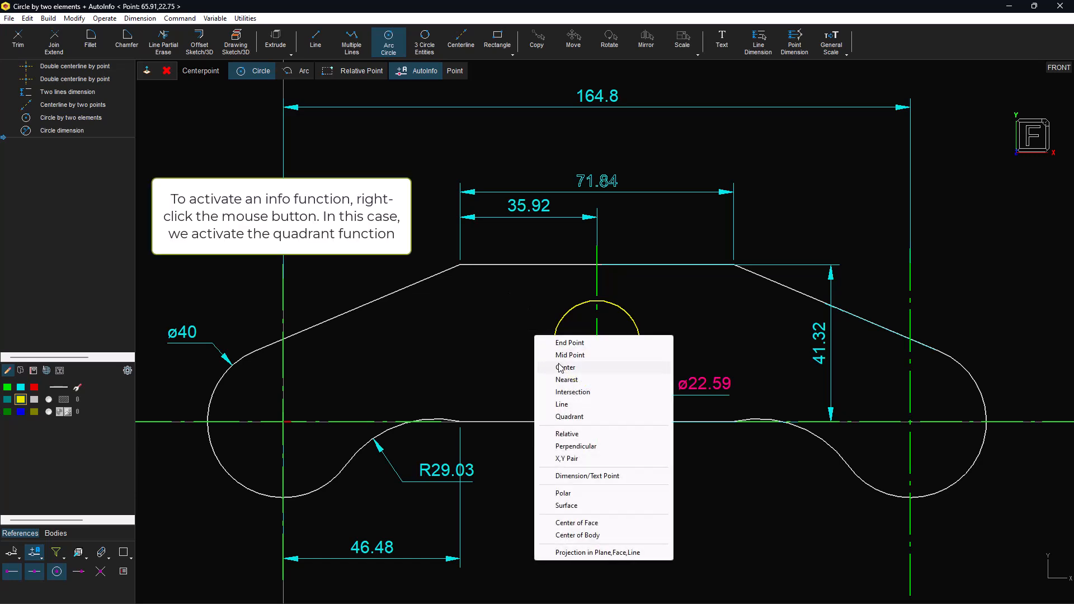
{"action": "left_click", "coordinate": [569, 417]}
{"action": "left_click", "coordinate": [591, 390]}
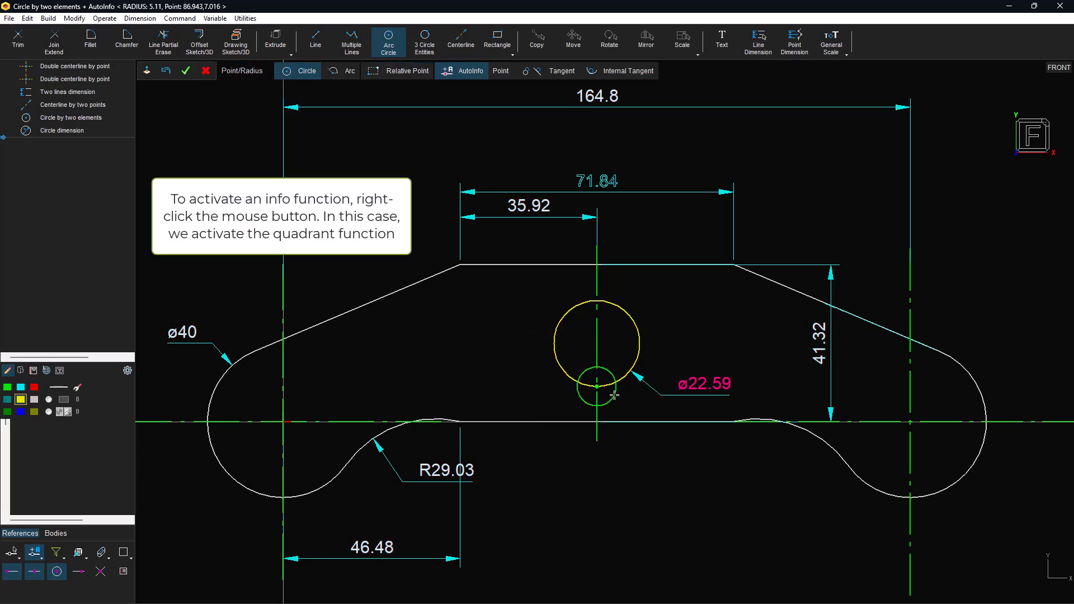
{"action": "left_click", "coordinate": [585, 399]}
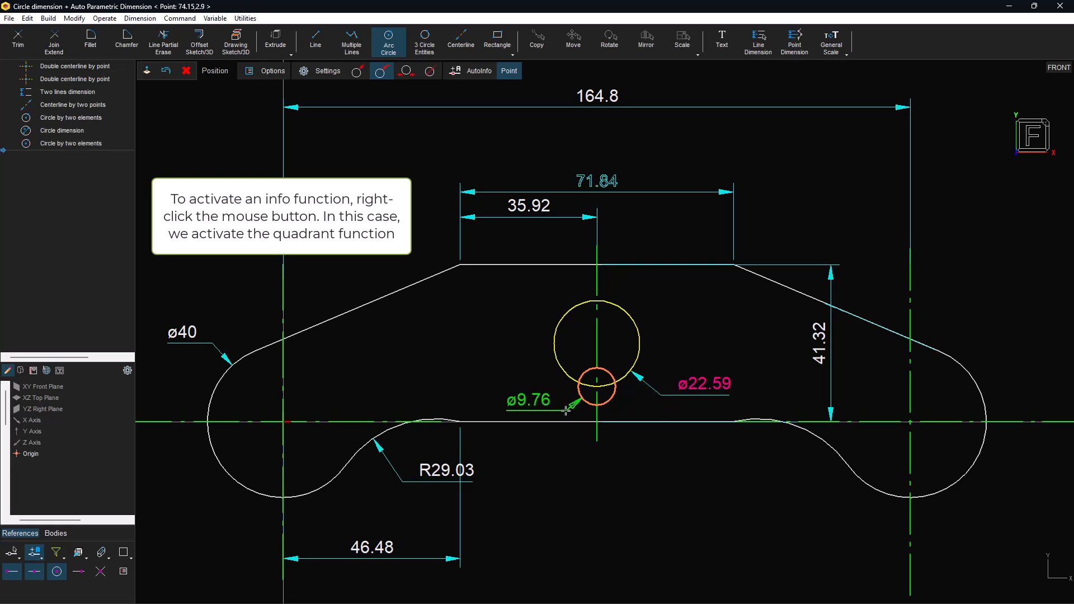
{"action": "left_click", "coordinate": [562, 411]}
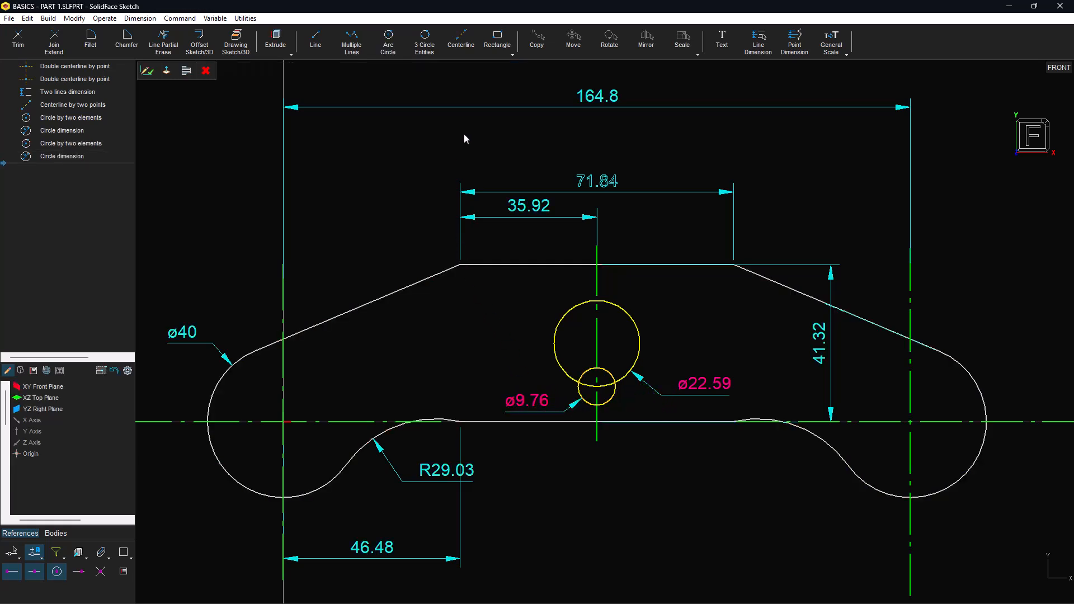
Step: Draw a 30.26 by 4.48 rectangle centred on the circle's centre, then edit the big circle's diameter
{"action": "left_click", "coordinate": [497, 42]}
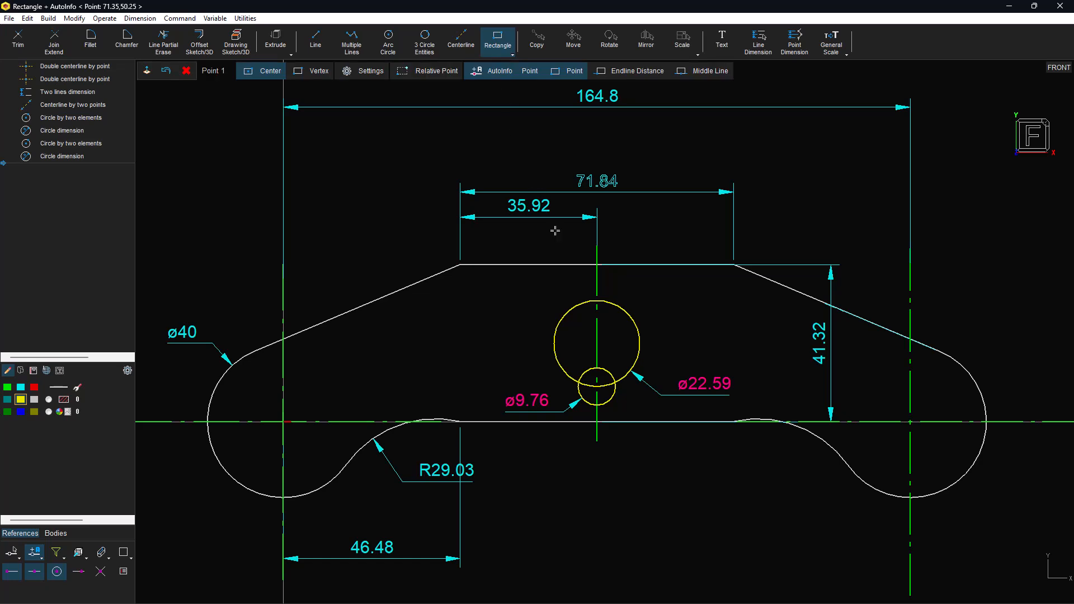
{"action": "left_click", "coordinate": [597, 343]}
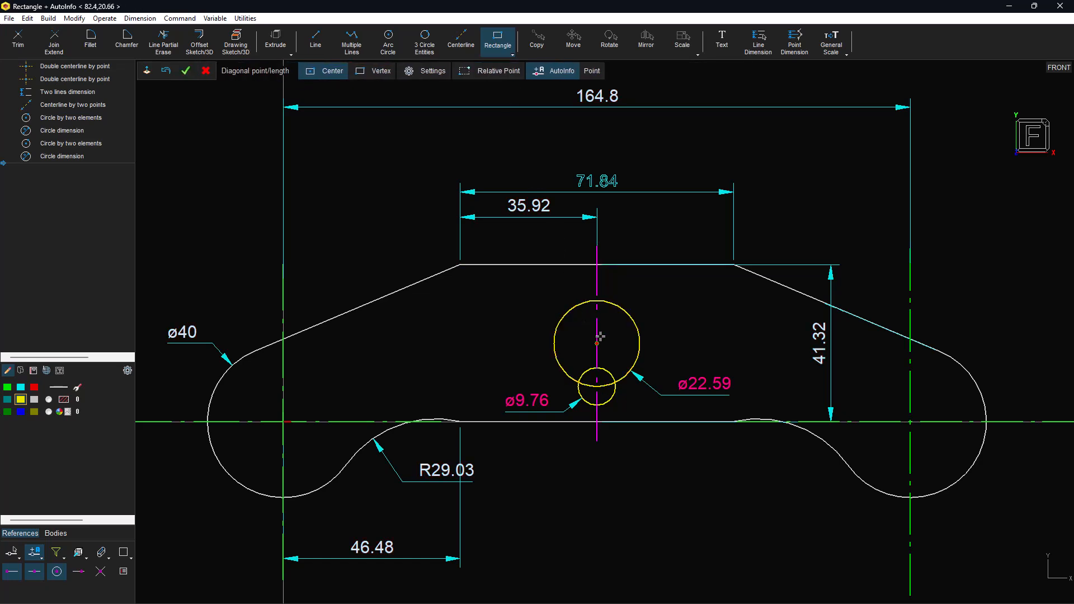
{"action": "left_click", "coordinate": [655, 334]}
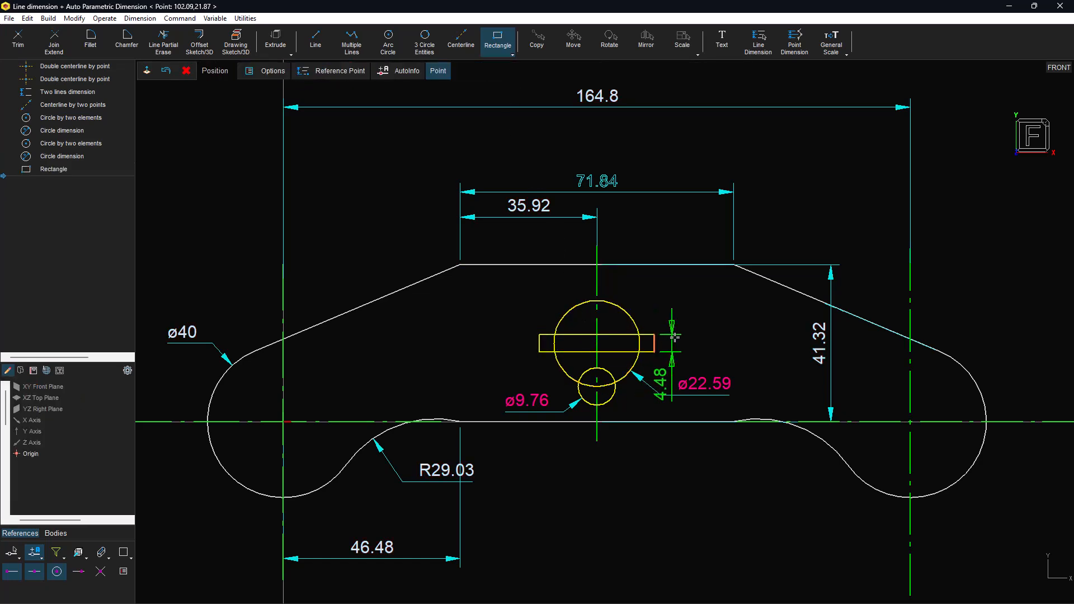
{"action": "left_click", "coordinate": [673, 305]}
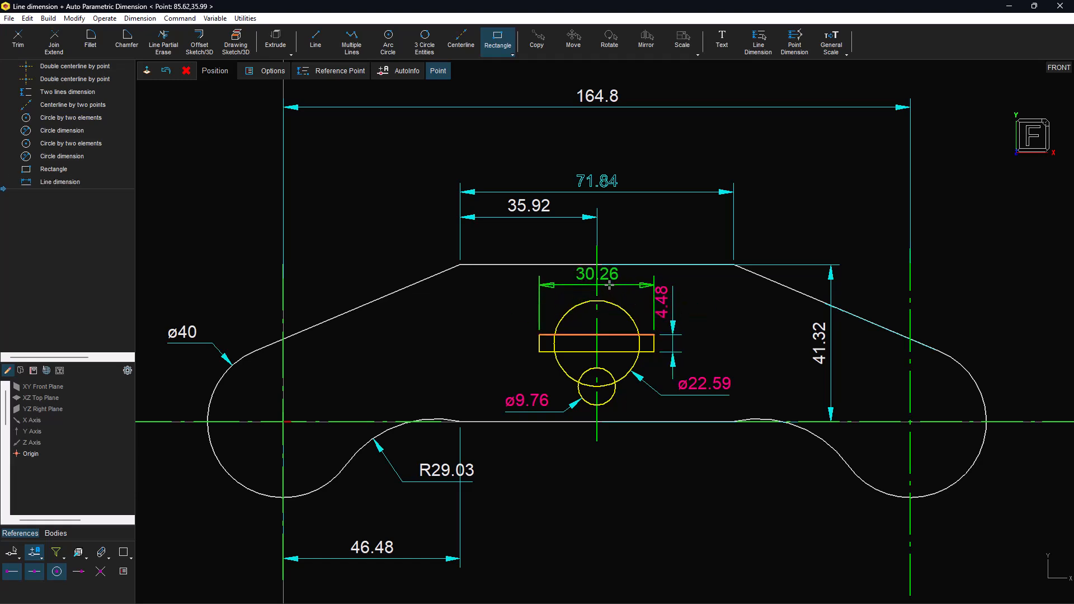
{"action": "left_click", "coordinate": [609, 285]}
{"action": "double_click", "coordinate": [708, 392]}
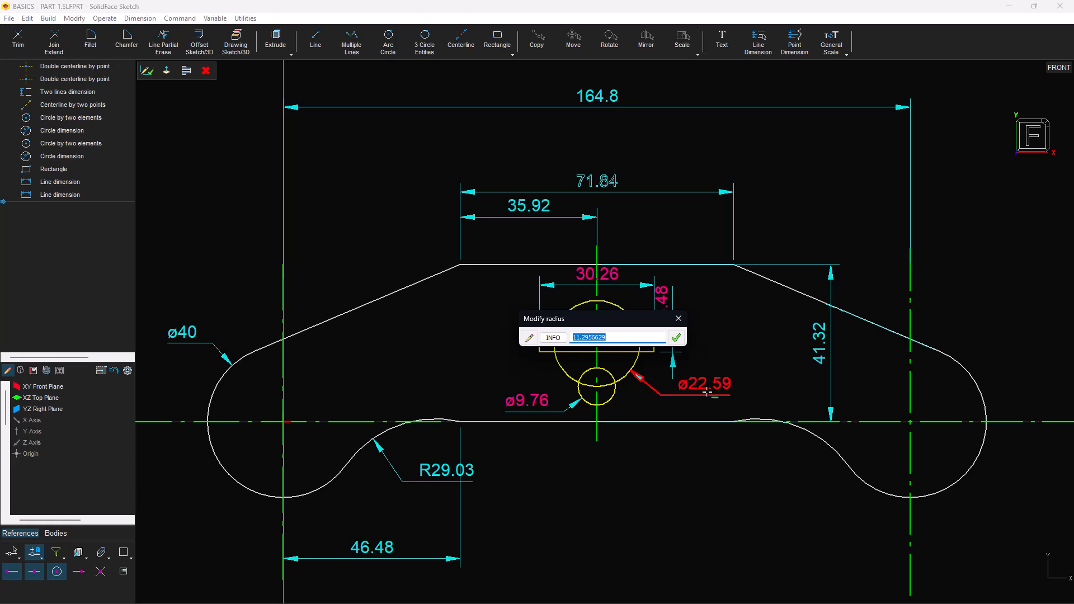
Step: Set the large circle to ø20 and the rectangle width to 30
{"action": "type", "text": "10"}
{"action": "left_click", "coordinate": [681, 342]}
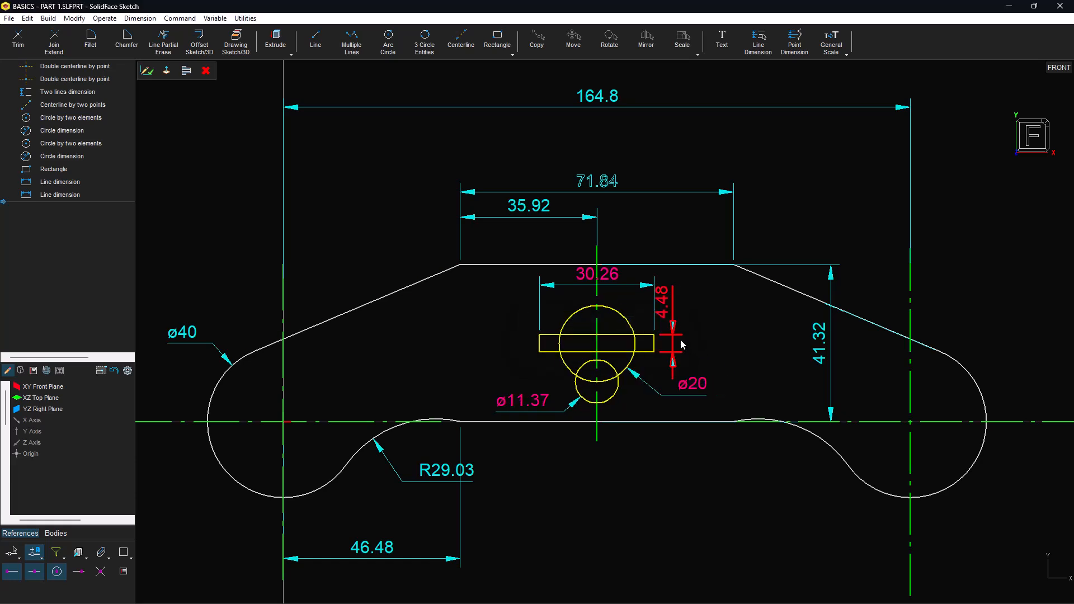
{"action": "double_click", "coordinate": [616, 282]}
{"action": "type", "text": "30"}
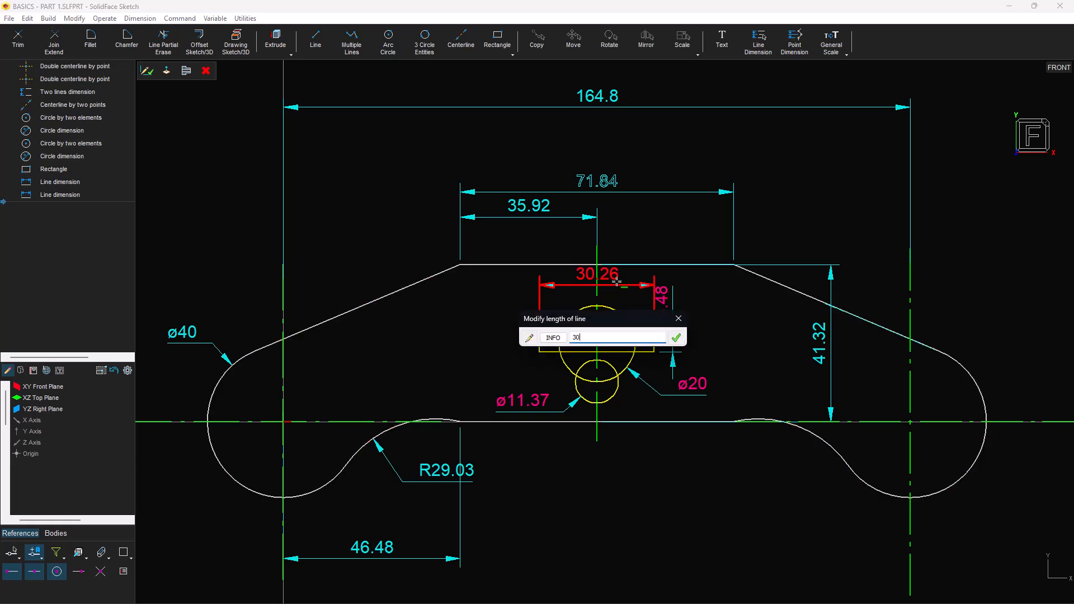
{"action": "key", "text": "Return"}
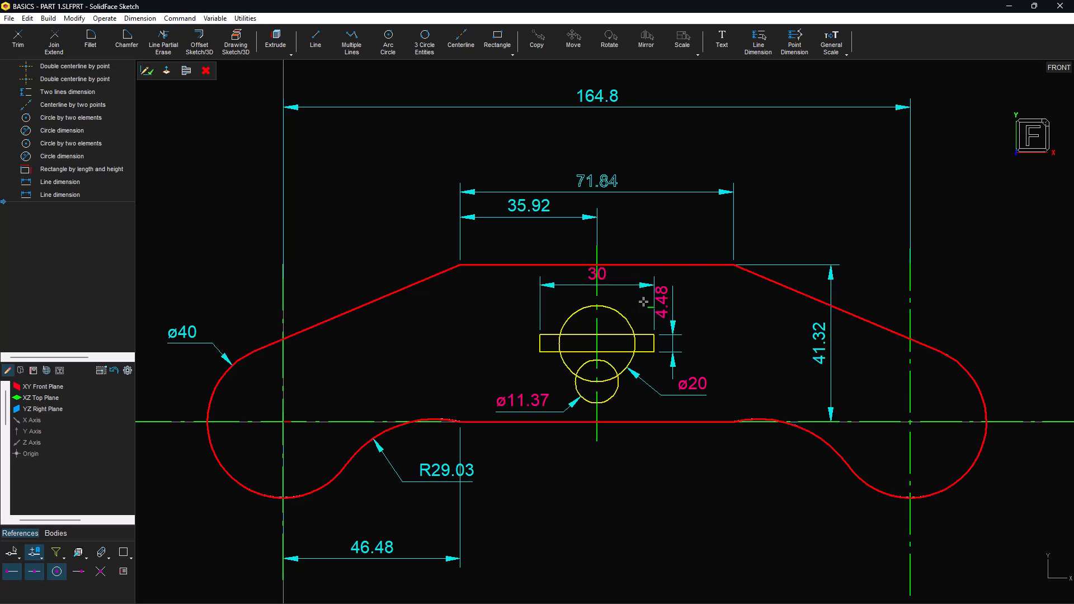
Step: Move the 4.48 dimension aside and set the rectangle height to 5
{"action": "left_click", "coordinate": [664, 305]}
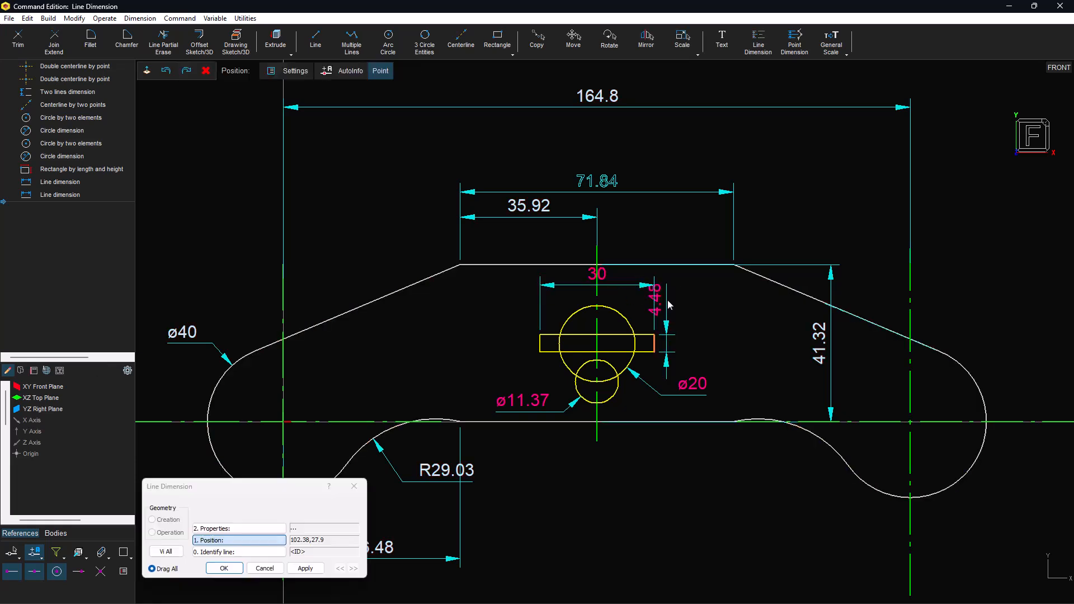
{"action": "left_click", "coordinate": [720, 310]}
{"action": "double_click", "coordinate": [709, 313]}
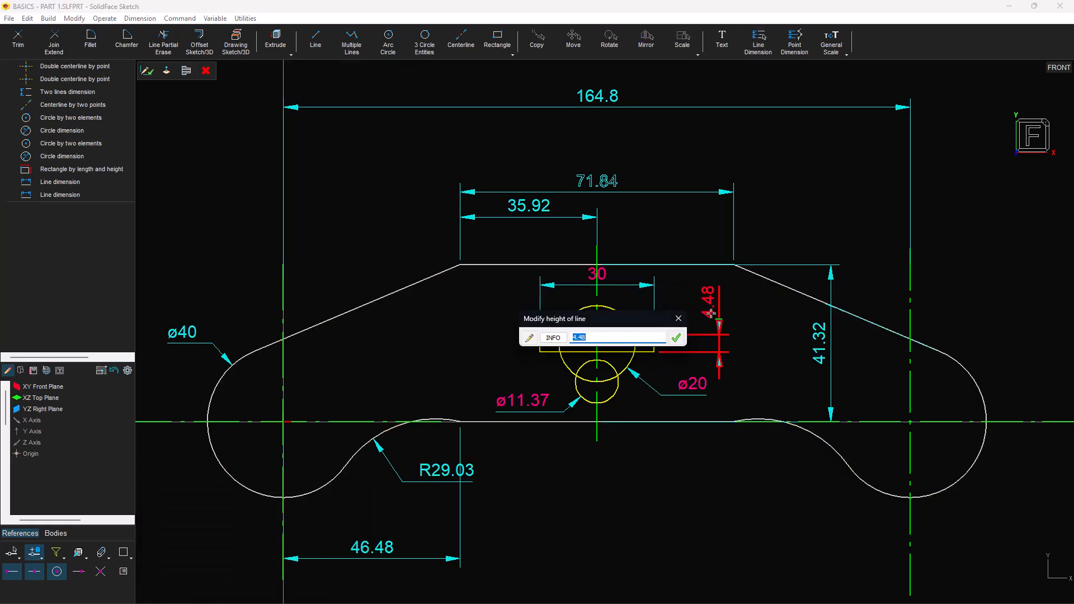
{"action": "type", "text": "5"}
{"action": "key", "text": "Return"}
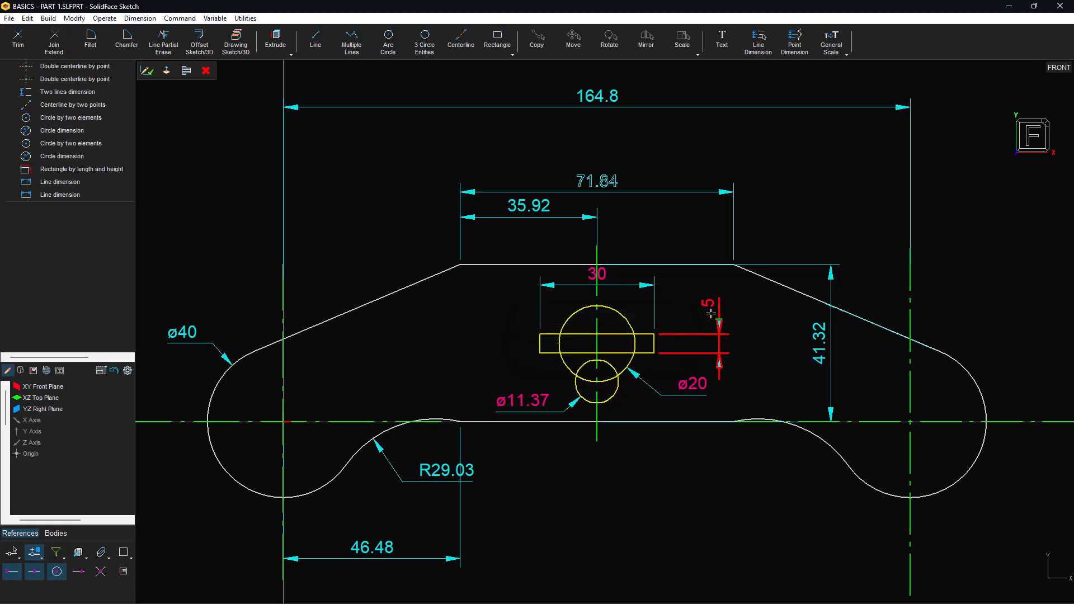
Step: Set the small circle to ø6 and delete the vertical centerline
{"action": "double_click", "coordinate": [518, 400]}
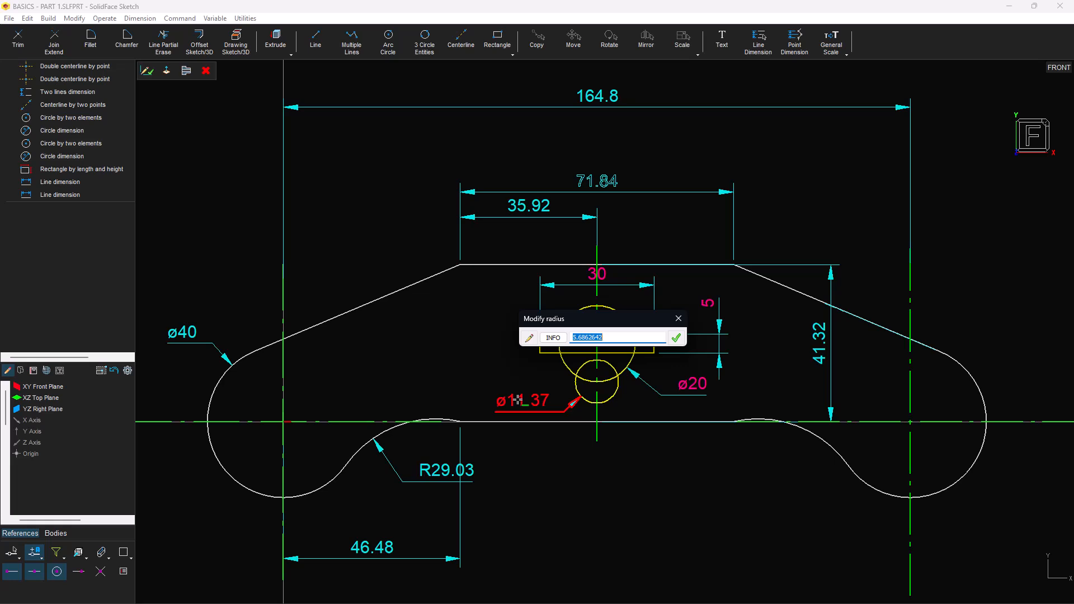
{"action": "type", "text": "3"}
{"action": "left_click", "coordinate": [677, 339]}
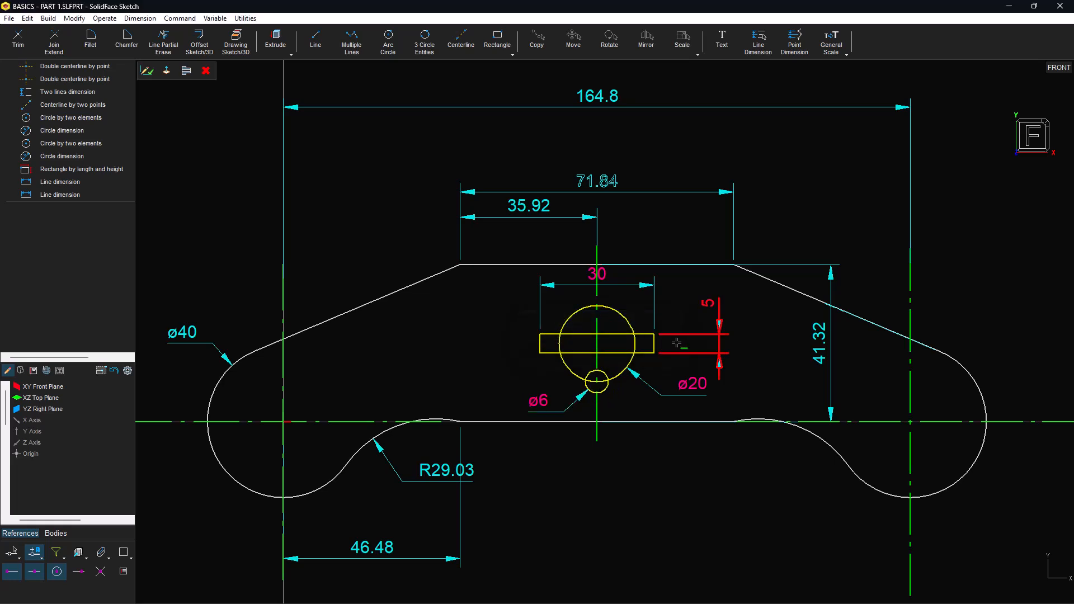
{"action": "left_click", "coordinate": [596, 321]}
{"action": "key", "text": "Delete"}
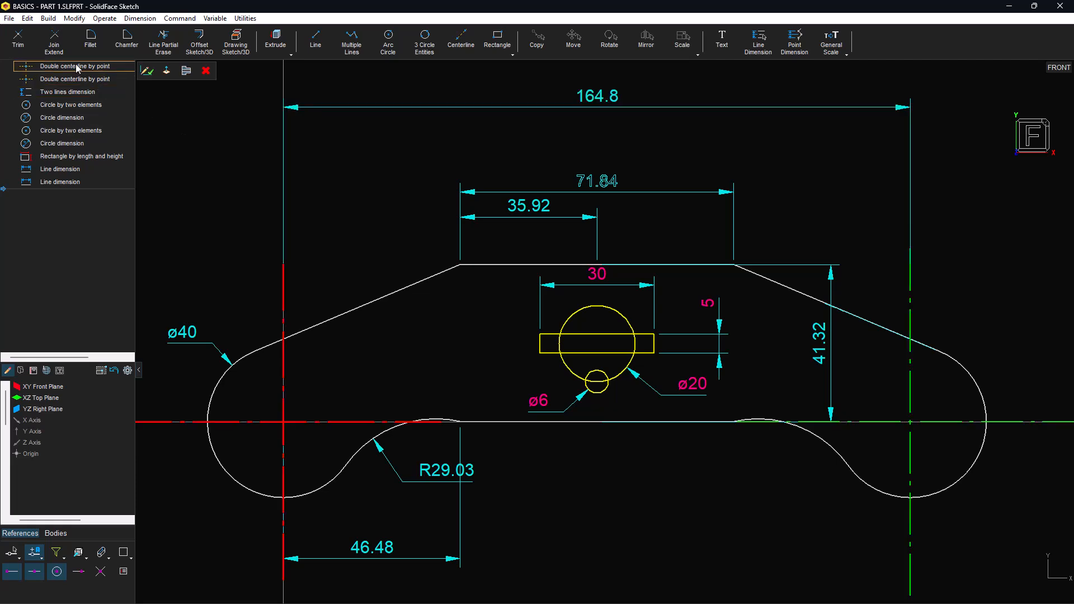
Step: Partially erase the overlapping rectangle edges and circle arcs, leaving a single keyhole outline
{"action": "left_click", "coordinate": [163, 42]}
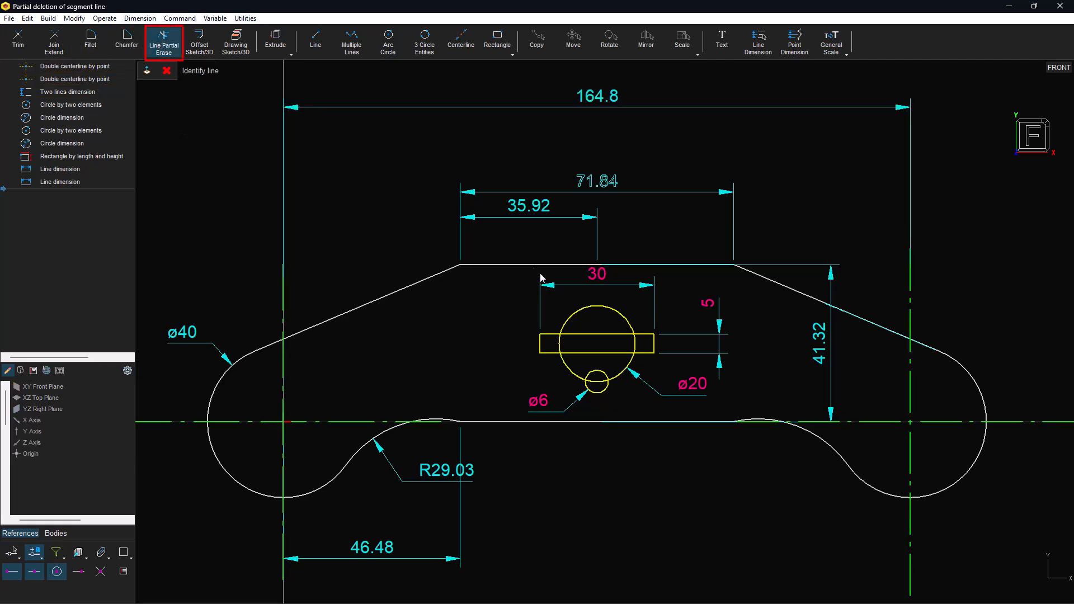
{"action": "left_click", "coordinate": [579, 334]}
{"action": "right_click", "coordinate": [587, 338]}
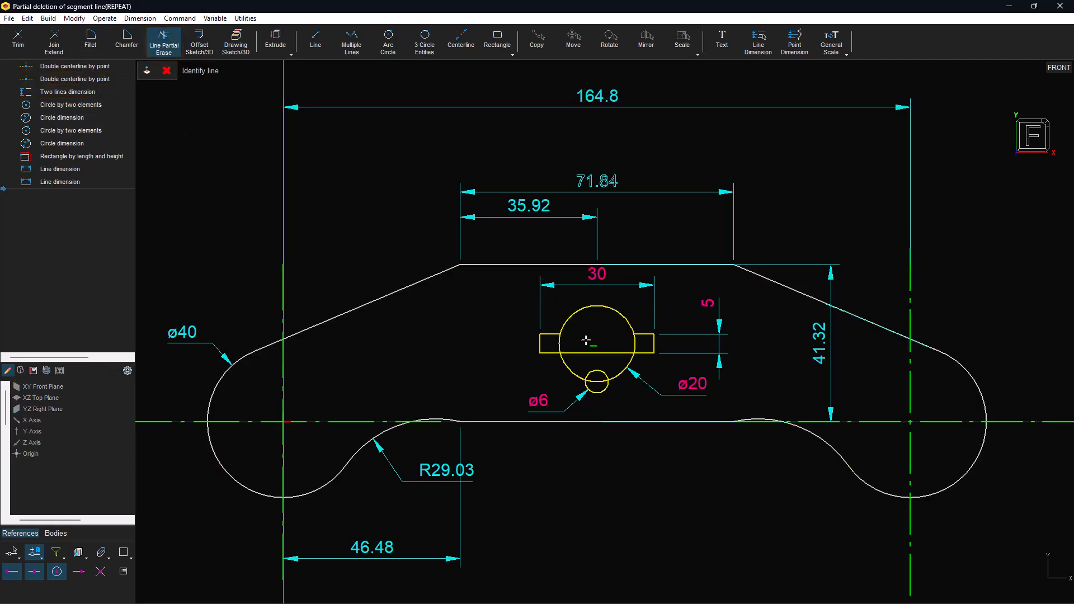
{"action": "left_click", "coordinate": [559, 344]}
{"action": "left_click", "coordinate": [581, 352]}
{"action": "left_click", "coordinate": [634, 347]}
{"action": "left_click", "coordinate": [599, 369]}
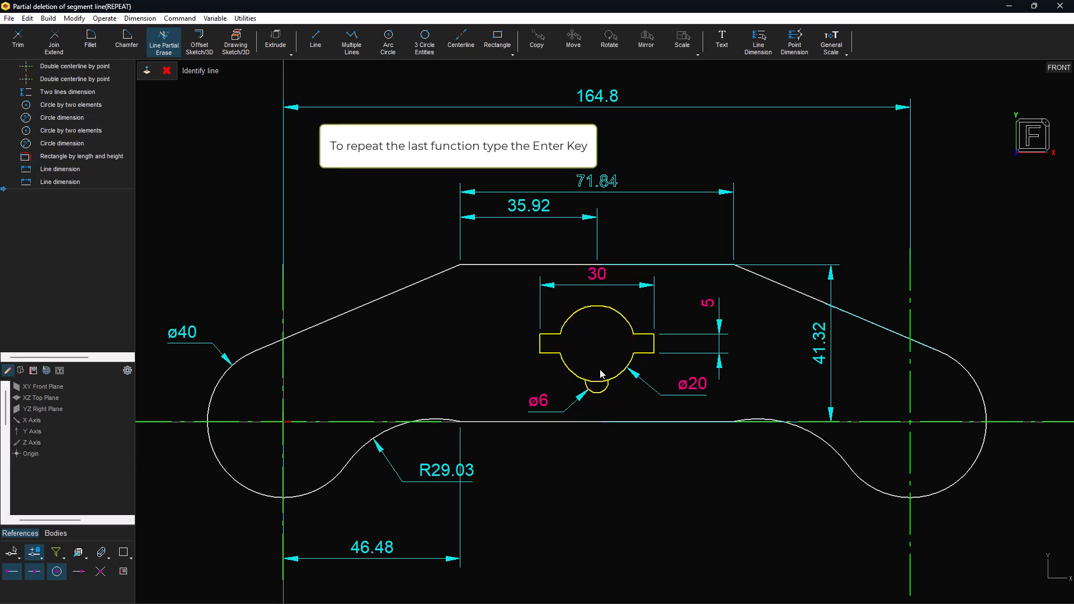
{"action": "left_click", "coordinate": [597, 381]}
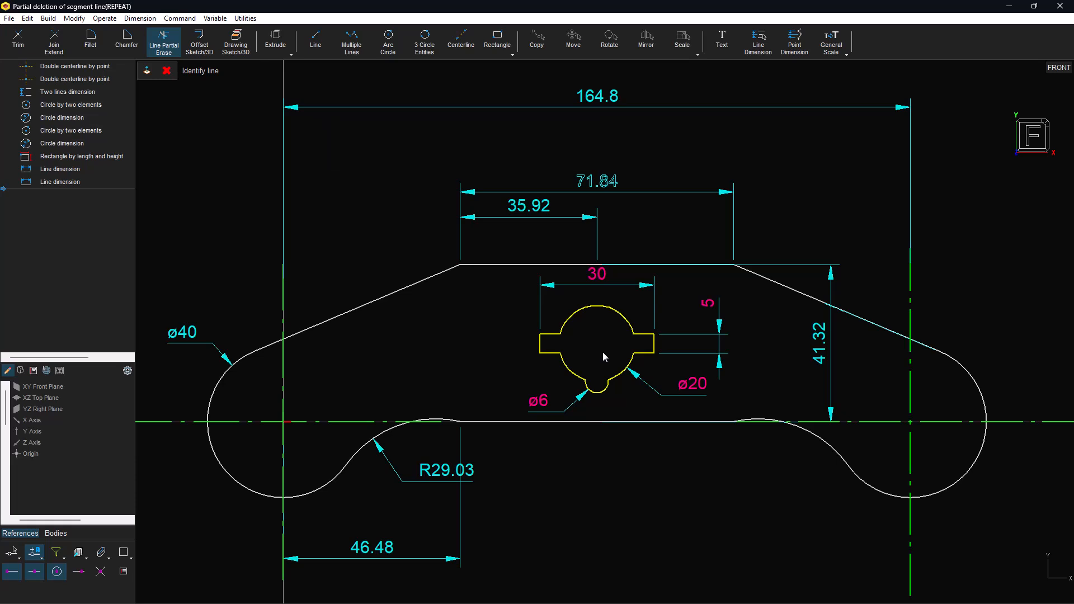
{"action": "key", "text": "Escape"}
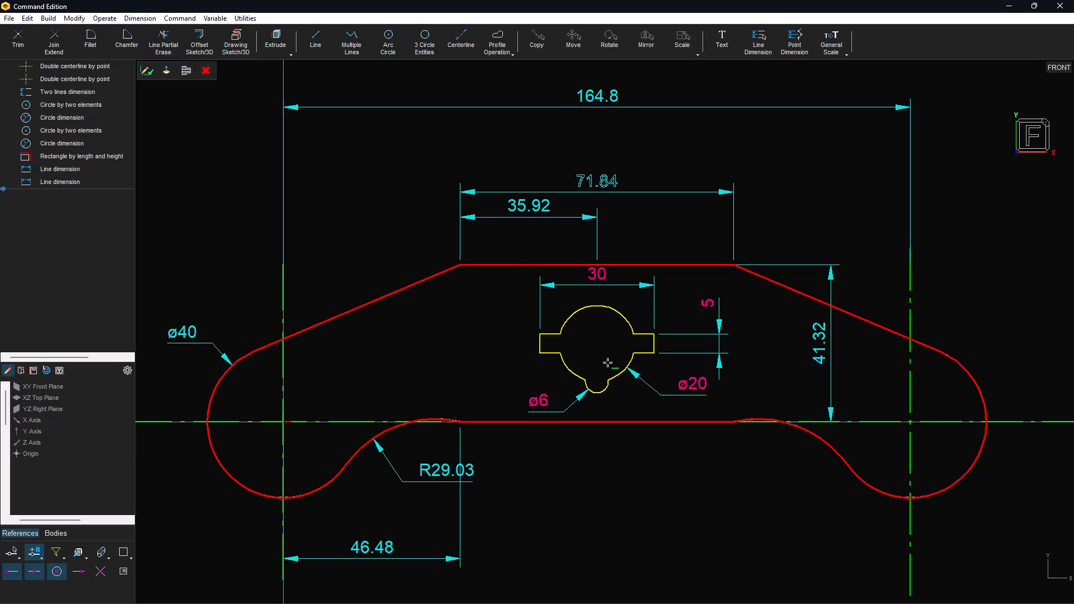
Step: Fillet the selected keyhole corners with a new radius variable R set to 2
{"action": "left_click", "coordinate": [568, 327]}
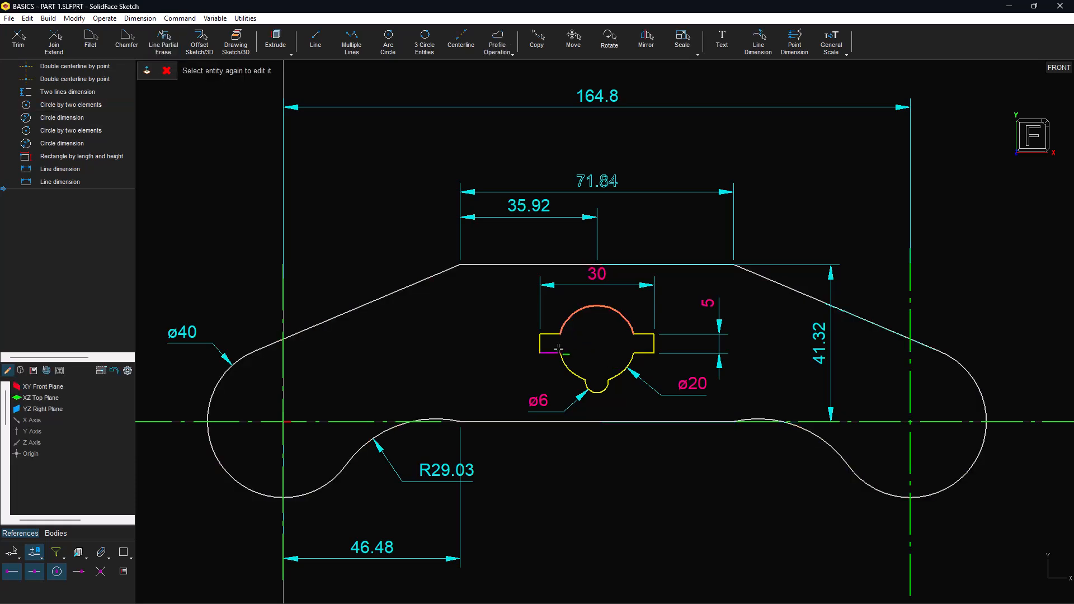
{"action": "left_click", "coordinate": [560, 360]}
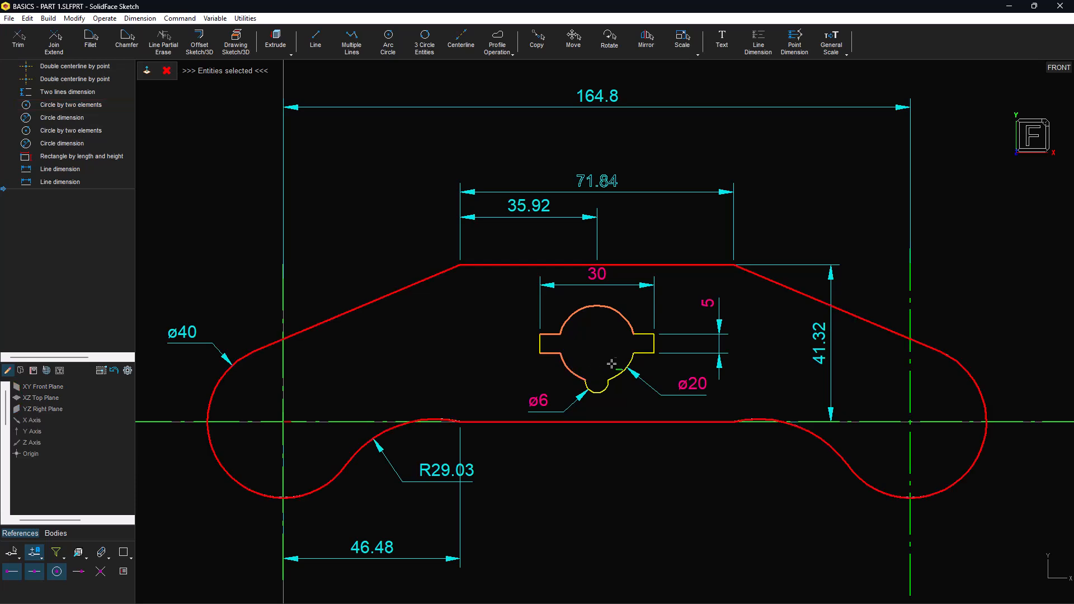
{"action": "left_click", "coordinate": [633, 364]}
{"action": "left_click", "coordinate": [646, 341]}
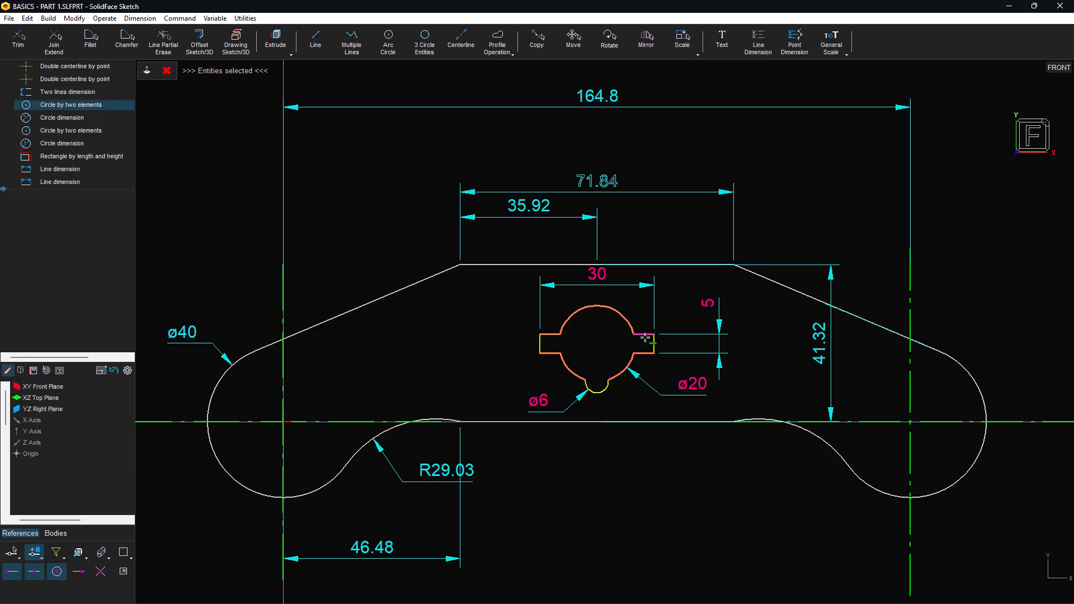
{"action": "left_click", "coordinate": [92, 43]}
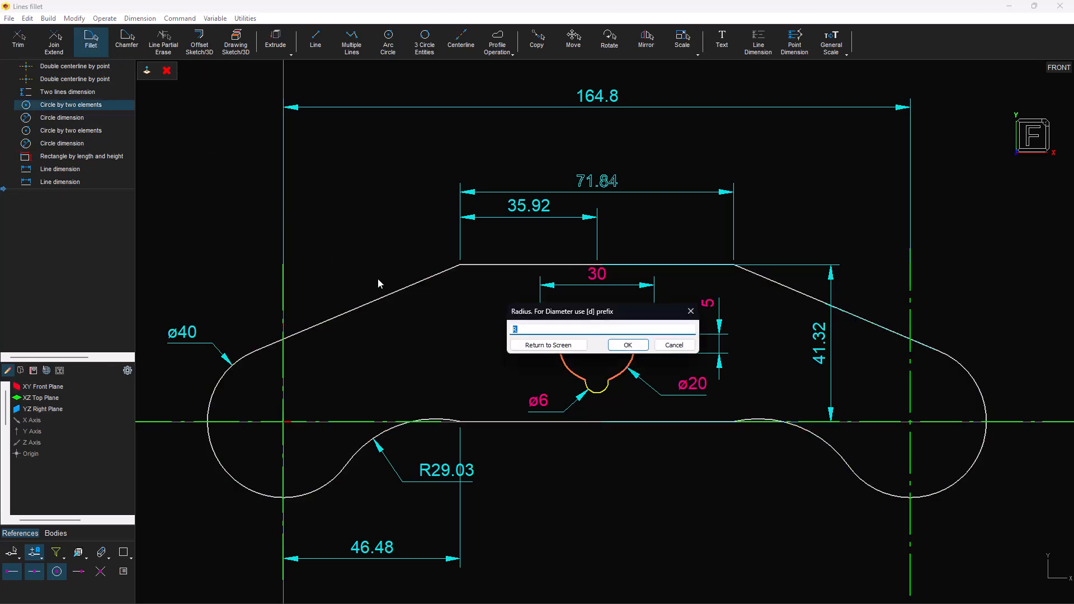
{"action": "type", "text": "R"}
{"action": "key", "text": "Return"}
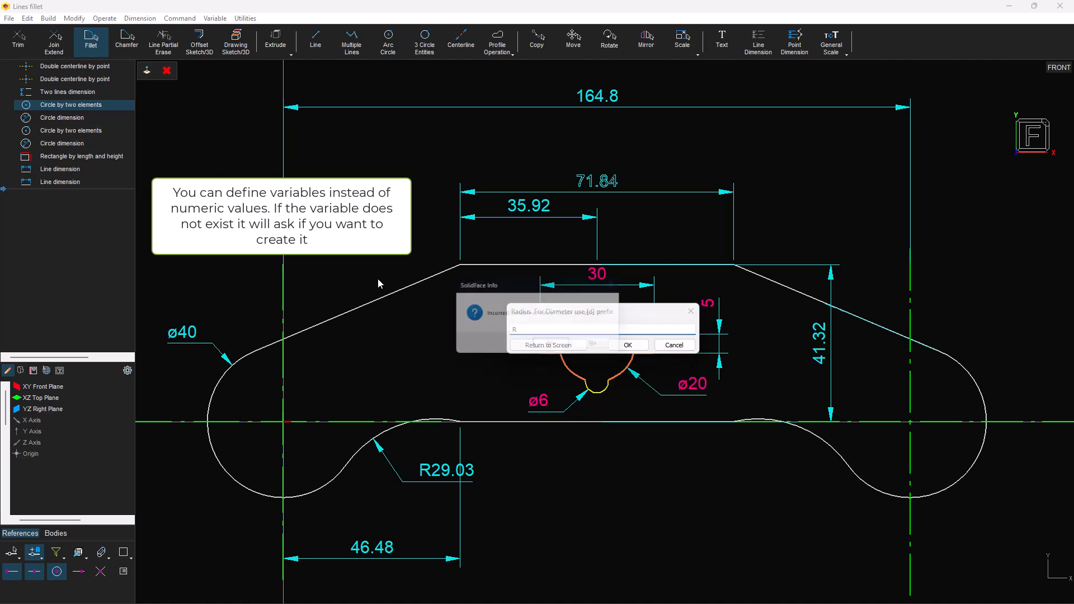
{"action": "left_click", "coordinate": [555, 346]}
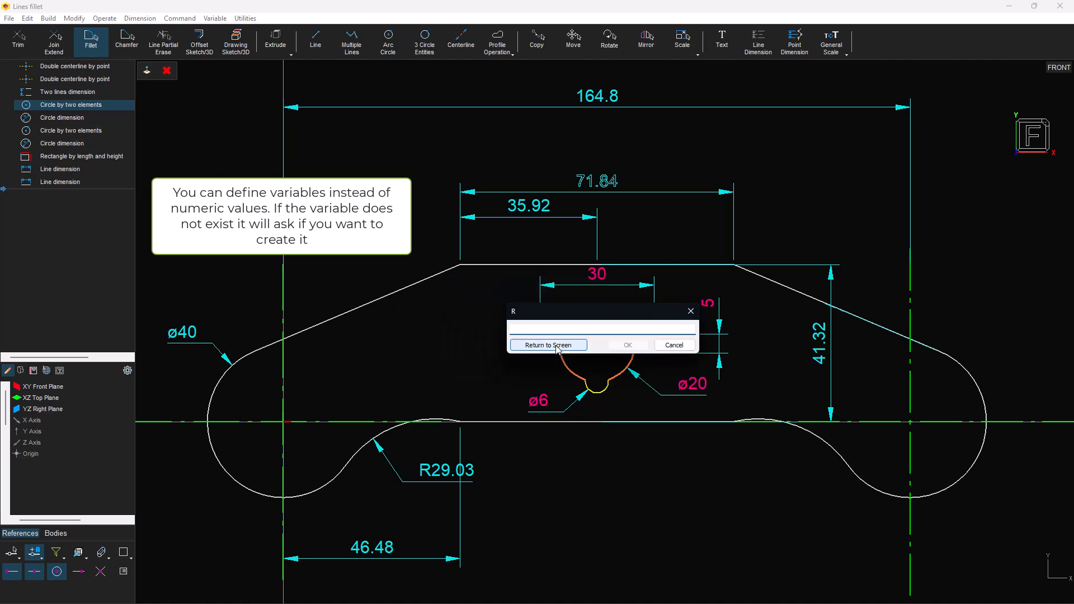
{"action": "type", "text": "2"}
{"action": "left_click", "coordinate": [627, 344]}
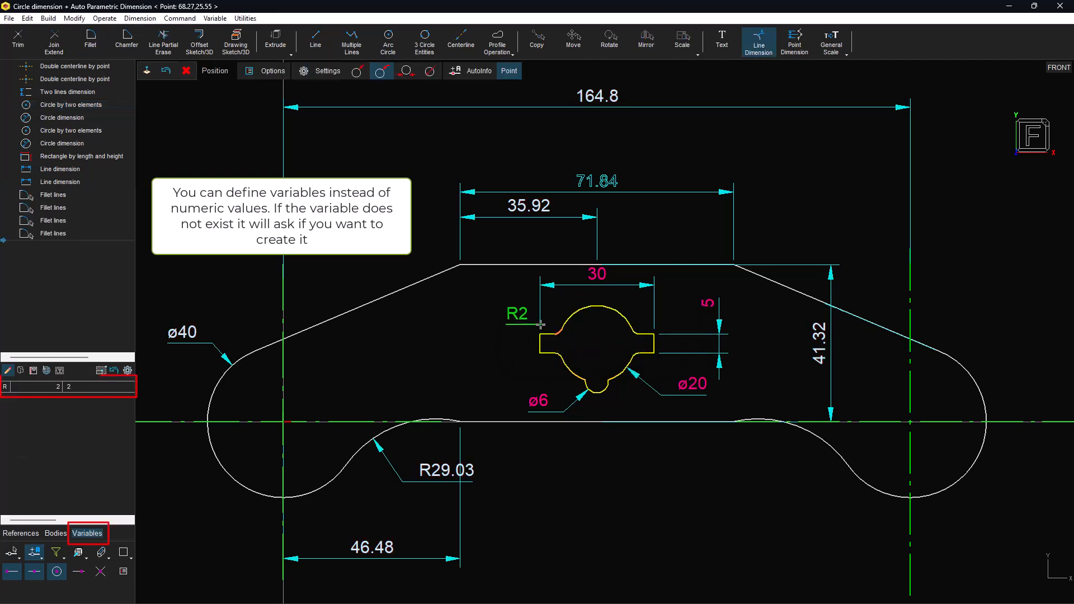
{"action": "left_click", "coordinate": [529, 302]}
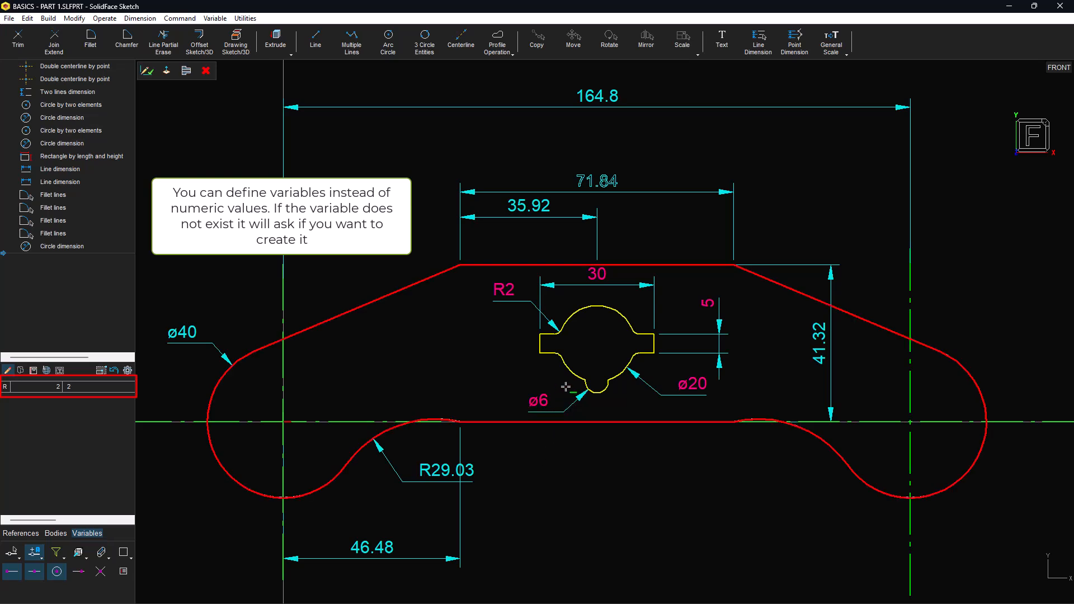
Step: Fillet the corners beside the ø6 lobe with the same radius R
{"action": "left_click", "coordinate": [599, 389]}
{"action": "left_click", "coordinate": [600, 389]}
{"action": "left_click", "coordinate": [619, 379]}
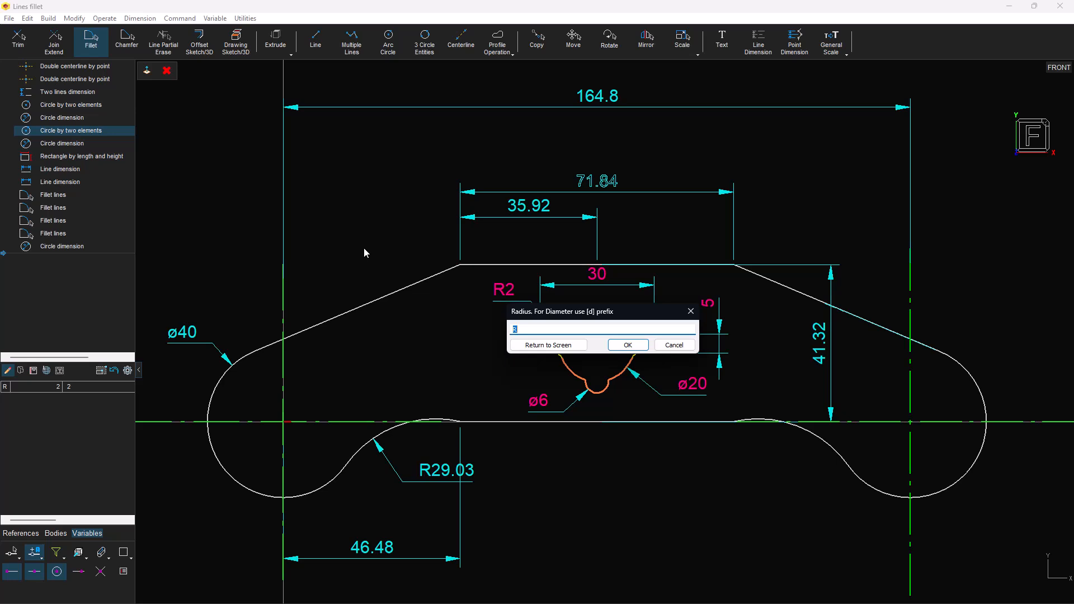
{"action": "key", "text": "Return"}
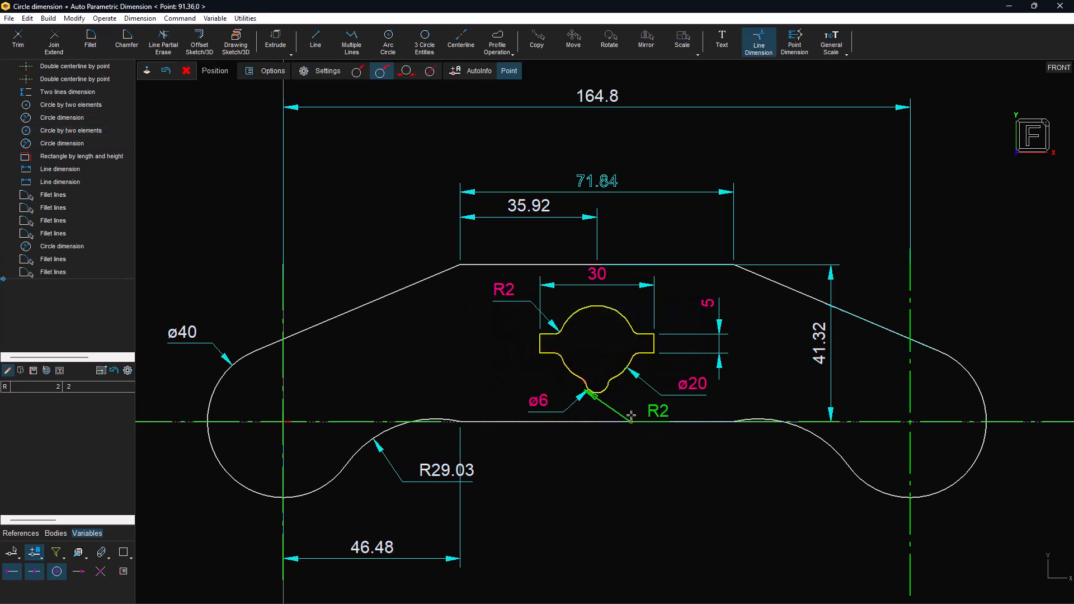
{"action": "left_click", "coordinate": [593, 355]}
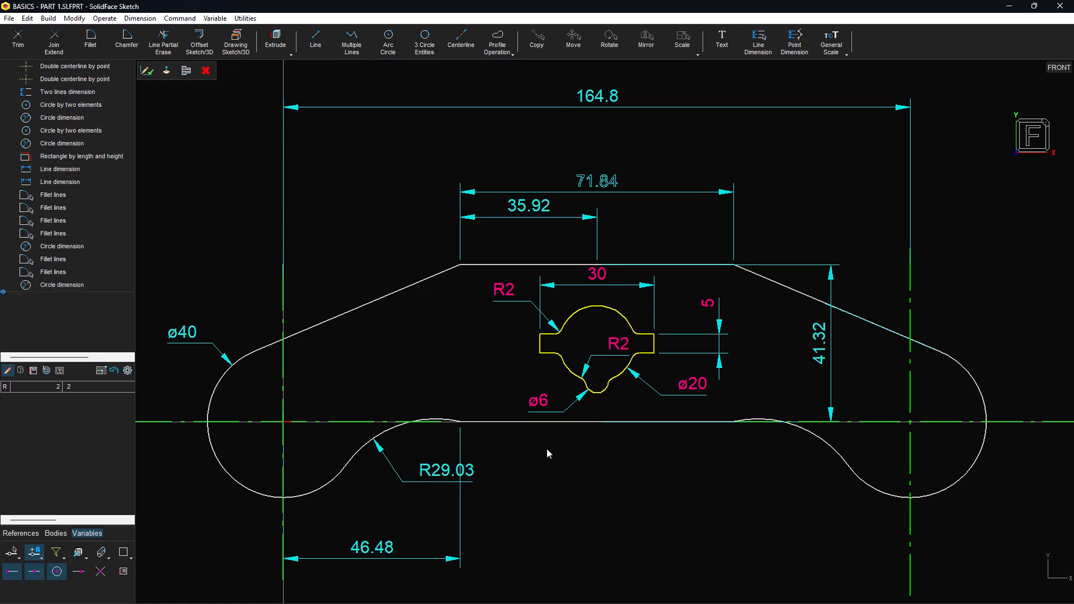
Step: Change variable R to 1.5 and delete the duplicate radius dimension
{"action": "double_click", "coordinate": [94, 386]}
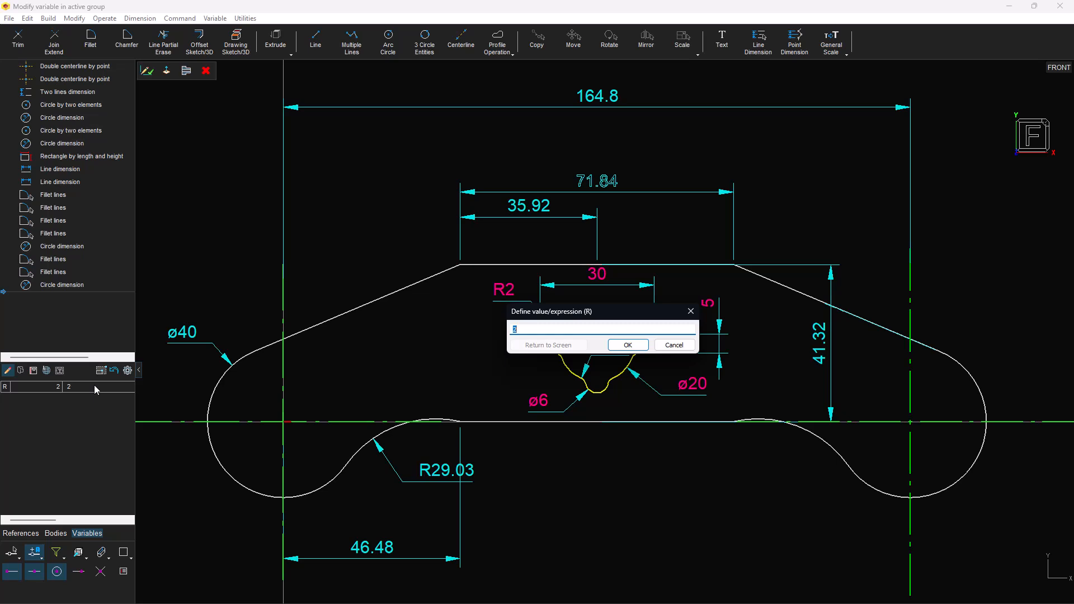
{"action": "type", "text": "1.5"}
{"action": "left_click", "coordinate": [629, 346]}
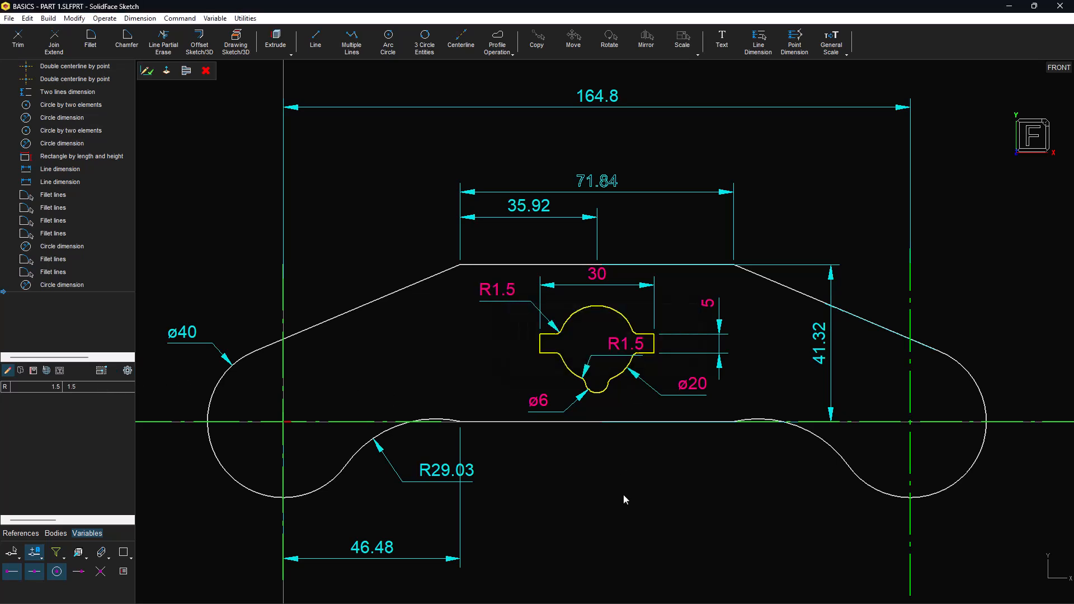
{"action": "left_click", "coordinate": [615, 352]}
{"action": "key", "text": "Delete"}
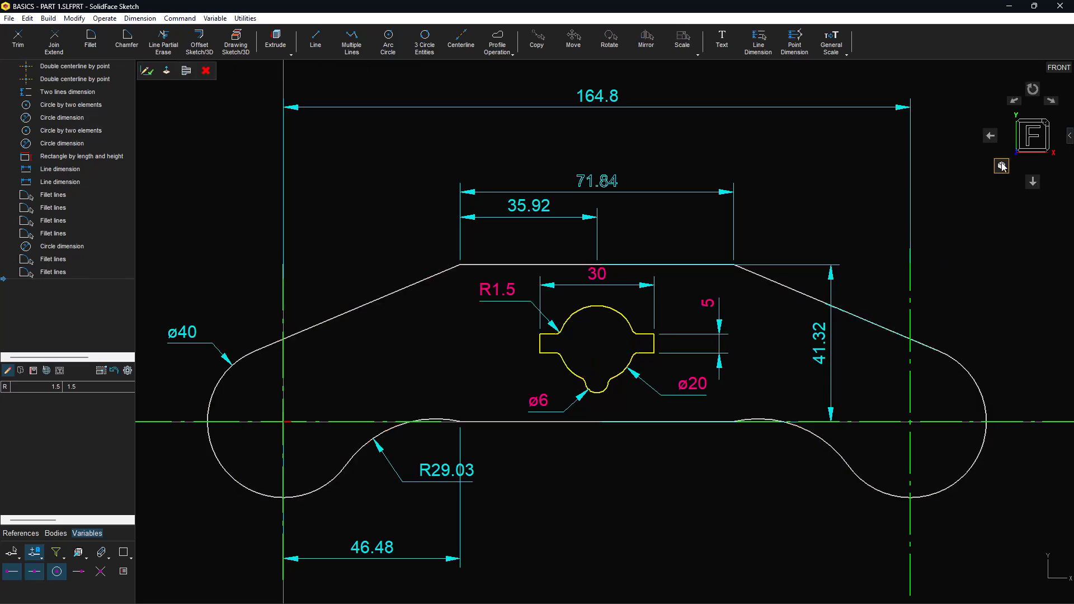
Step: Extrude-cut the keyhole profile up to the part's back face
{"action": "left_click", "coordinate": [1002, 162]}
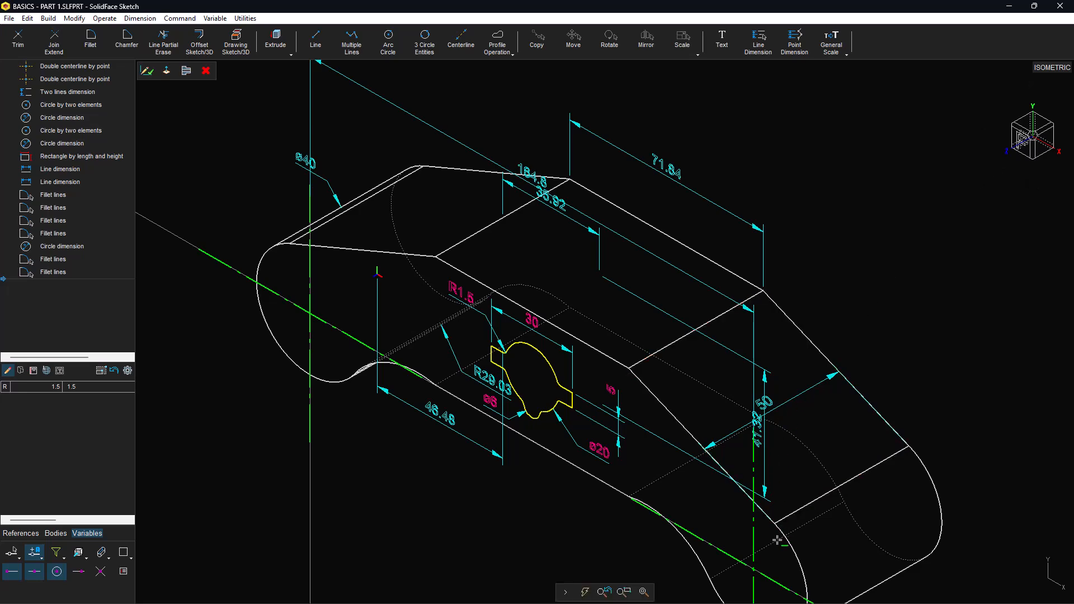
{"action": "left_click", "coordinate": [644, 592]}
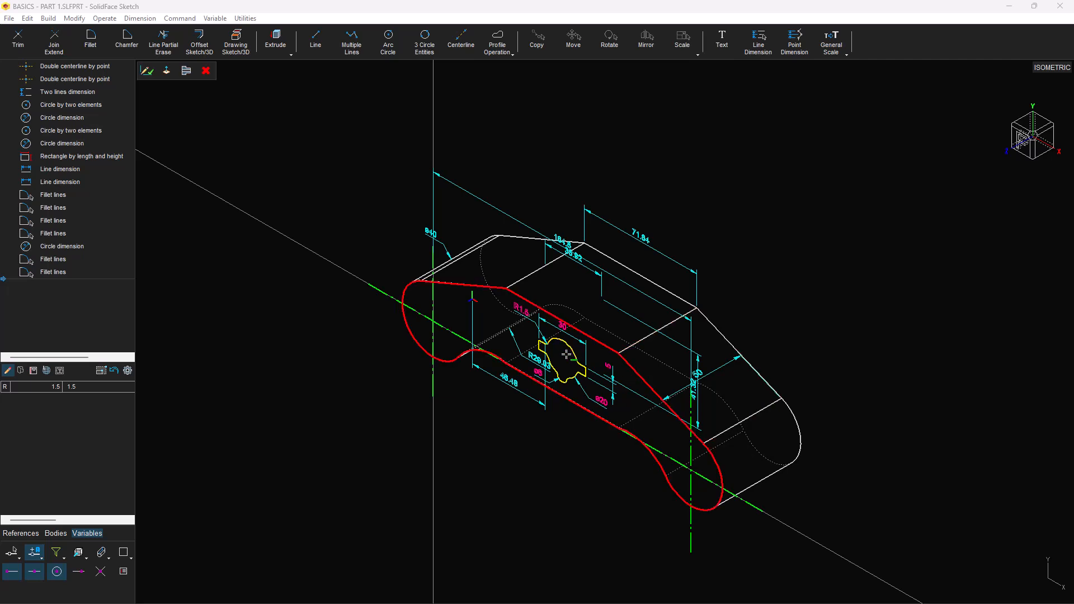
{"action": "left_click", "coordinate": [277, 52]}
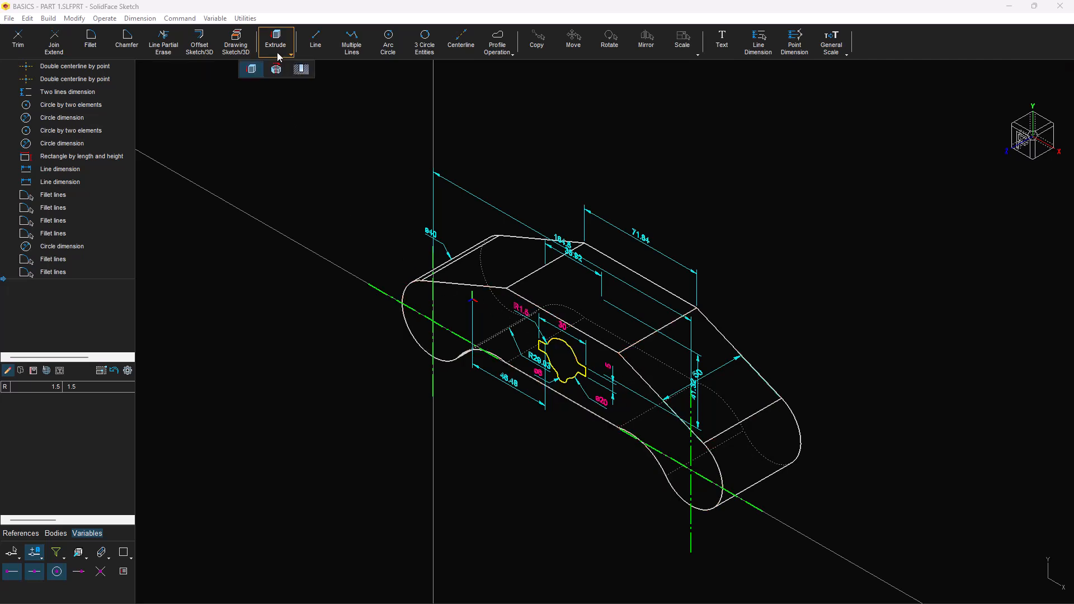
{"action": "left_click", "coordinate": [253, 70]}
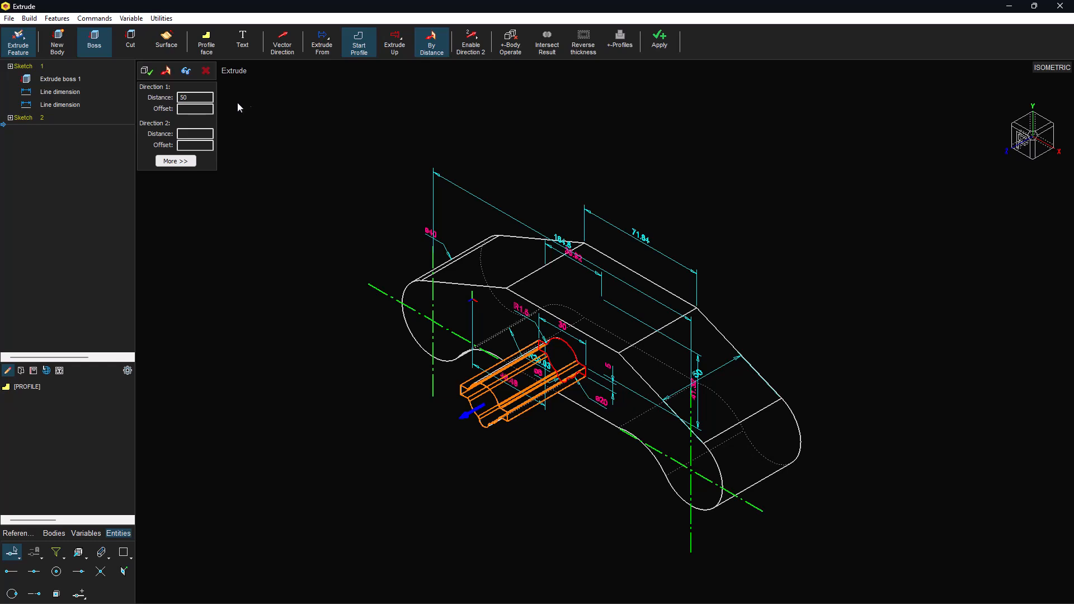
{"action": "left_click", "coordinate": [133, 47]}
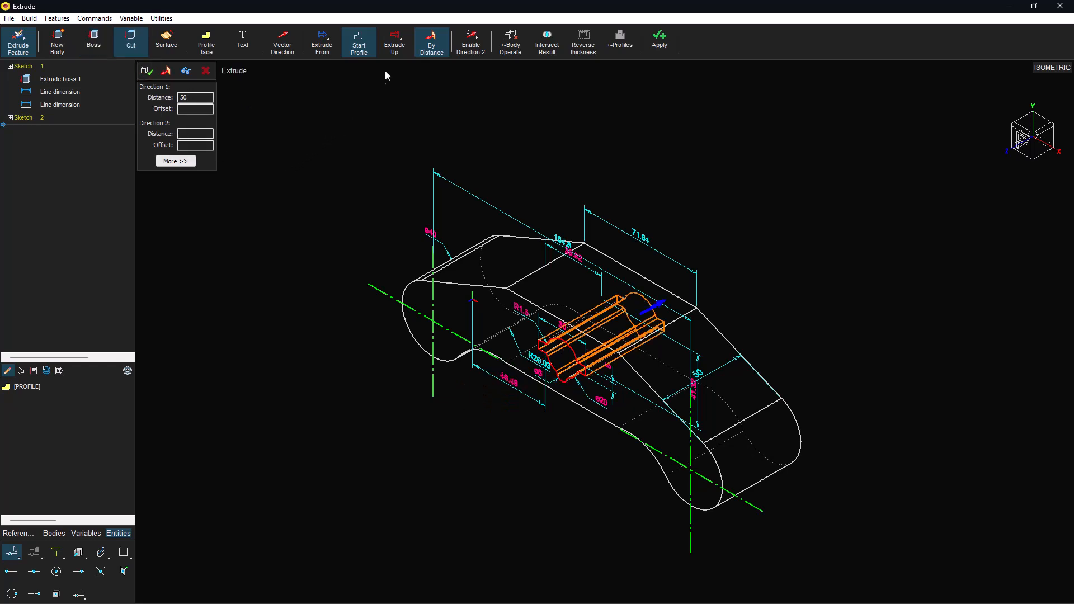
{"action": "left_click", "coordinate": [395, 48]}
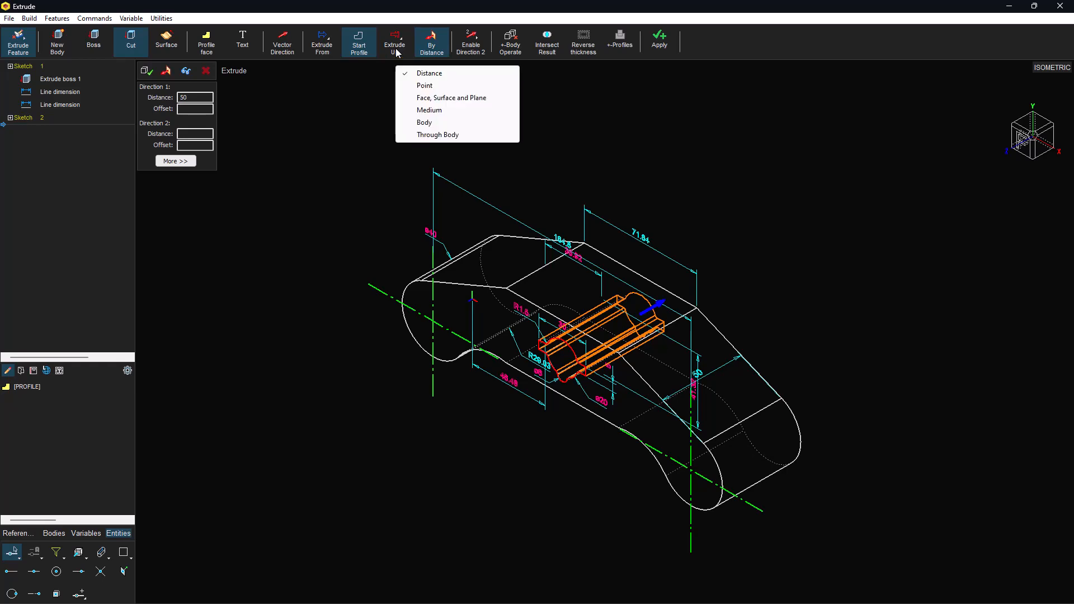
{"action": "left_click", "coordinate": [426, 98]}
{"action": "middle_click_drag", "start_coordinate": [714, 236], "coordinate": [521, 309]}
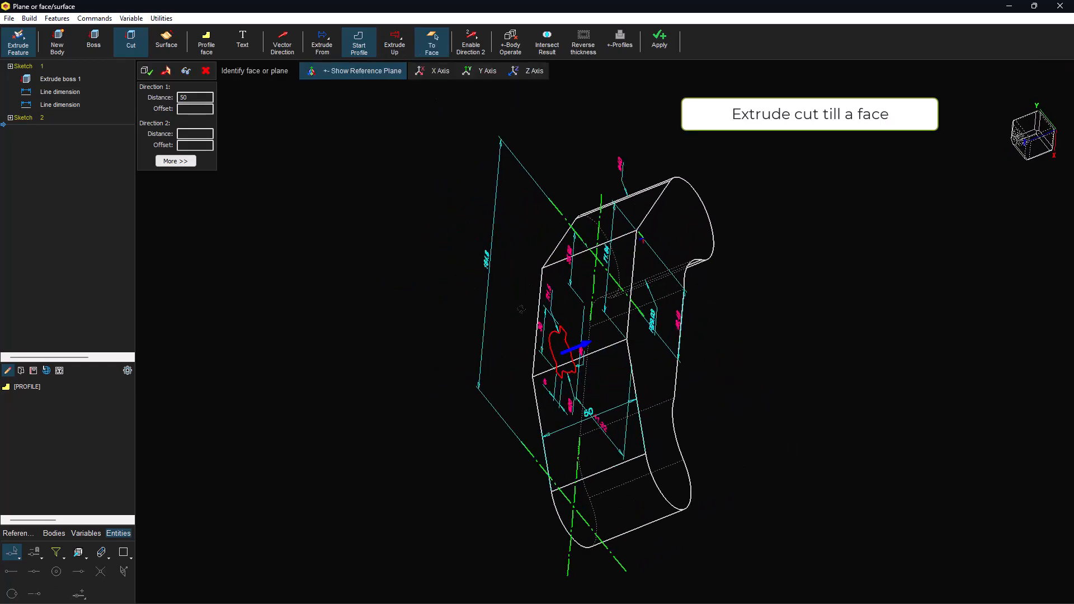
{"action": "left_click", "coordinate": [677, 228]}
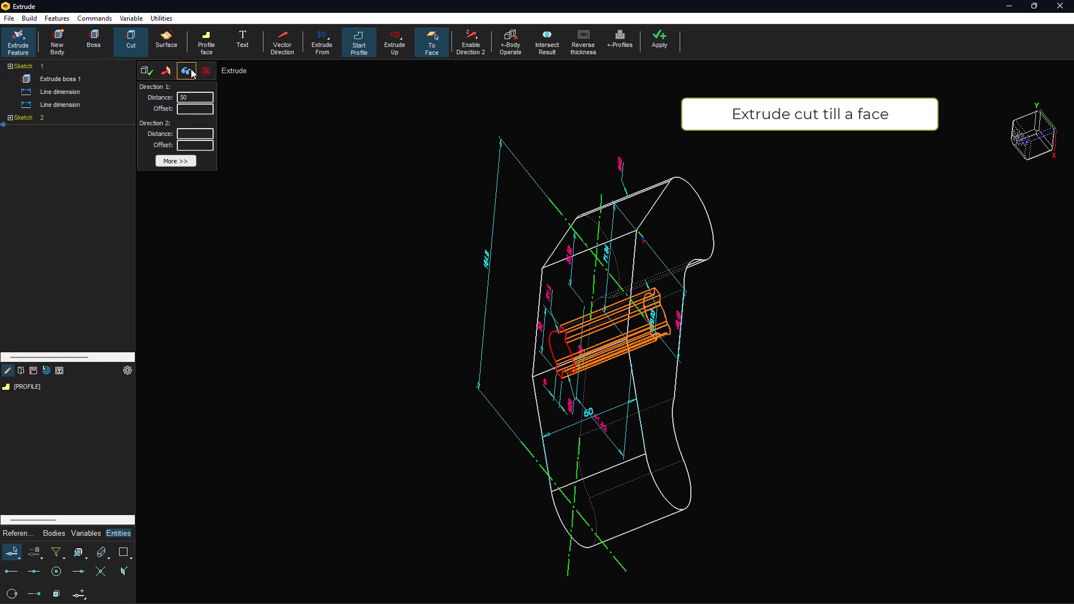
{"action": "middle_click_drag", "start_coordinate": [478, 339], "coordinate": [666, 582]}
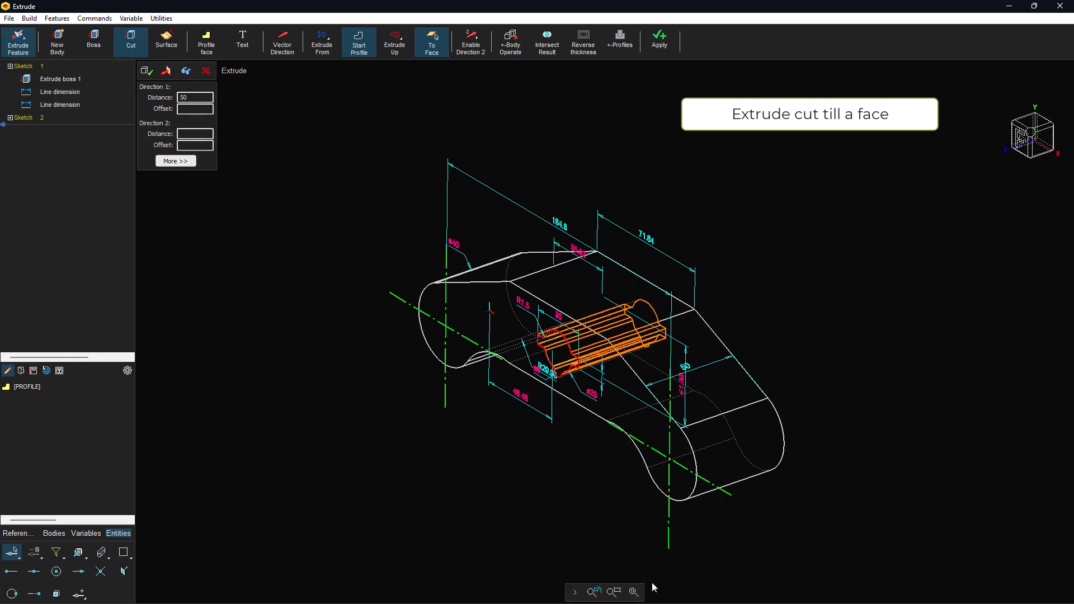
{"action": "left_click", "coordinate": [636, 593]}
{"action": "left_click", "coordinate": [148, 74]}
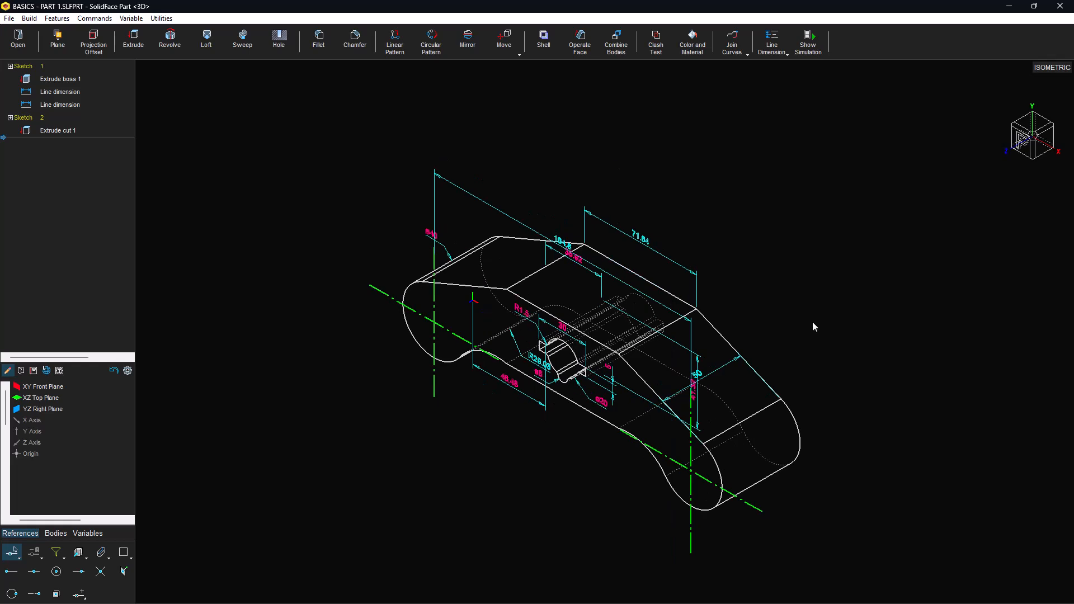
Step: On a new front-face sketch, offset the part's outline by 0.5
{"action": "left_click", "coordinate": [489, 314]}
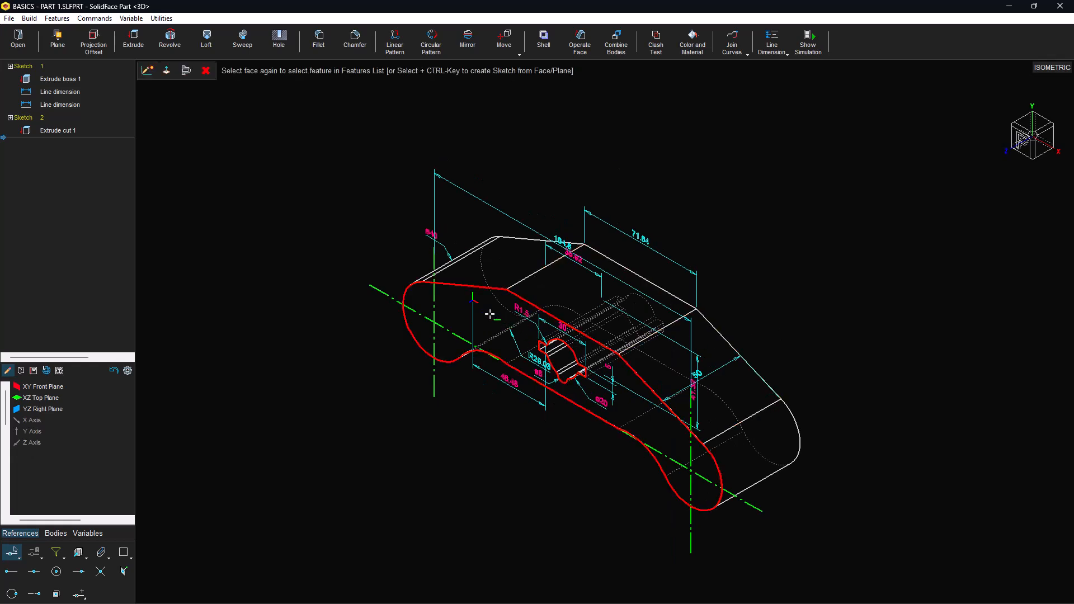
{"action": "left_click", "coordinate": [147, 72]}
{"action": "scroll", "coordinate": [417, 299], "scroll_direction": "up", "scroll_amount": 1}
{"action": "scroll", "coordinate": [426, 288], "scroll_direction": "up", "scroll_amount": 3}
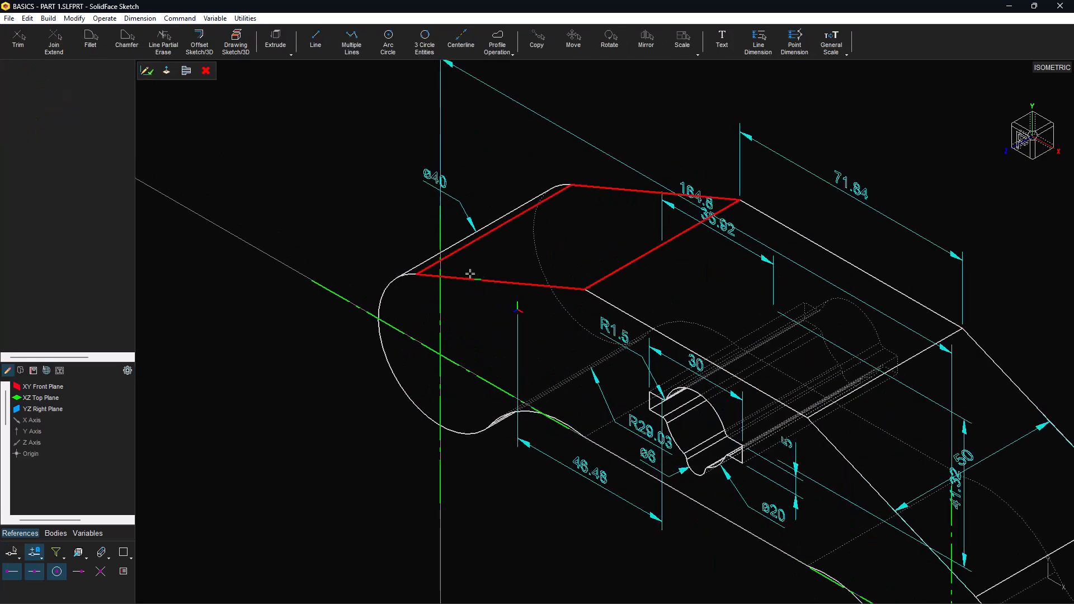
{"action": "left_click", "coordinate": [199, 42]}
{"action": "left_click", "coordinate": [453, 275]}
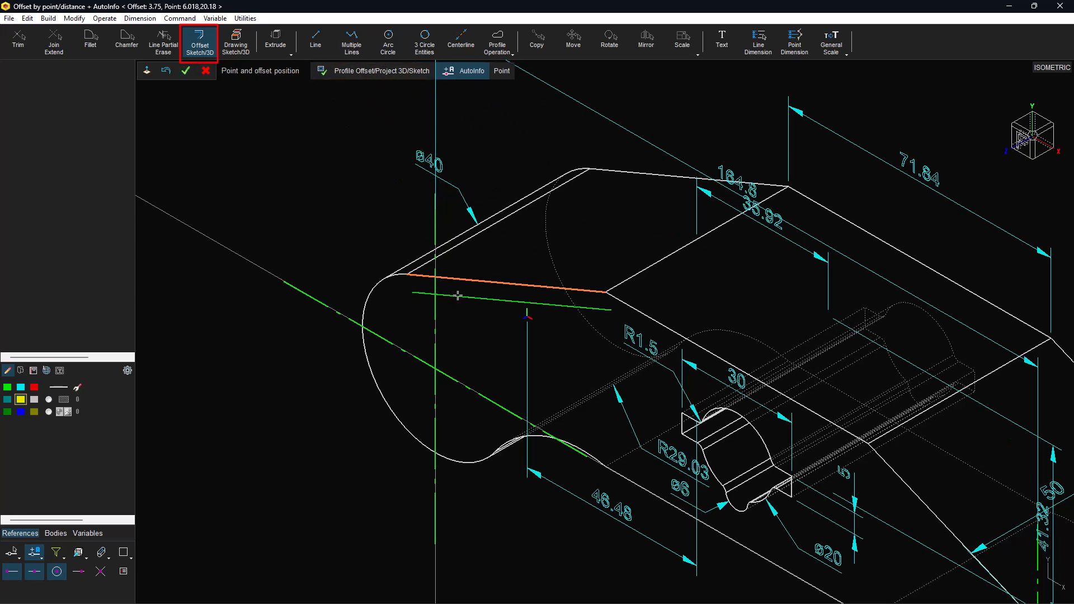
{"action": "left_click", "coordinate": [457, 290]}
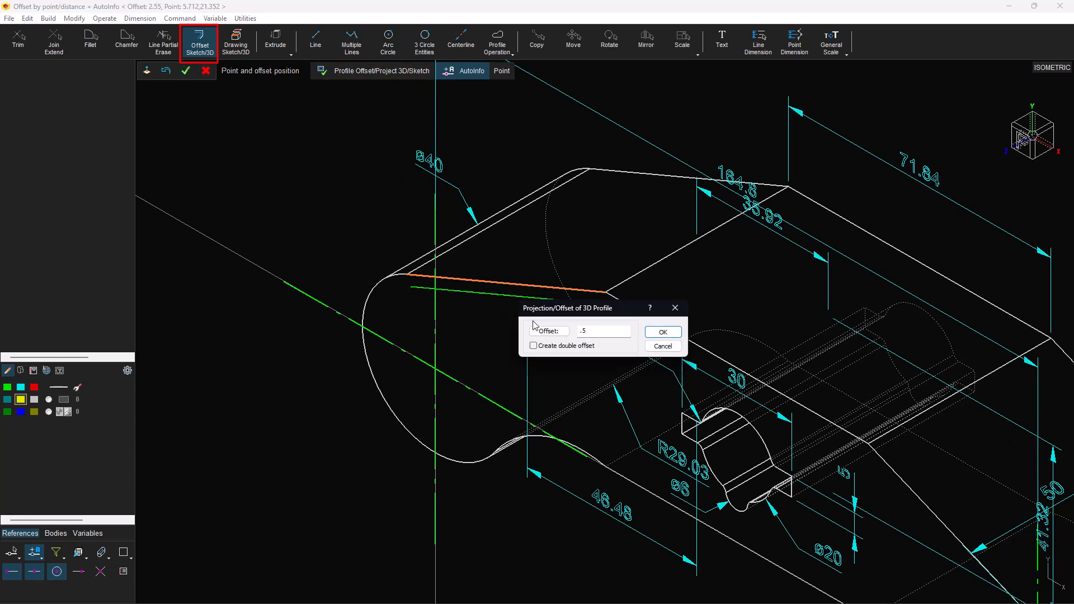
{"action": "left_click", "coordinate": [661, 332]}
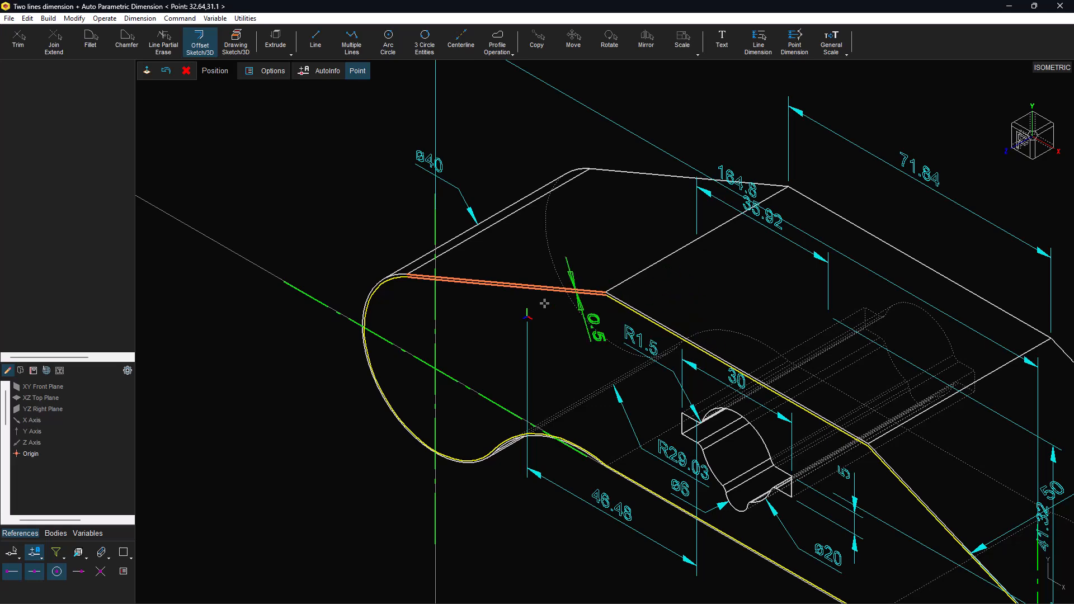
{"action": "left_click", "coordinate": [498, 288]}
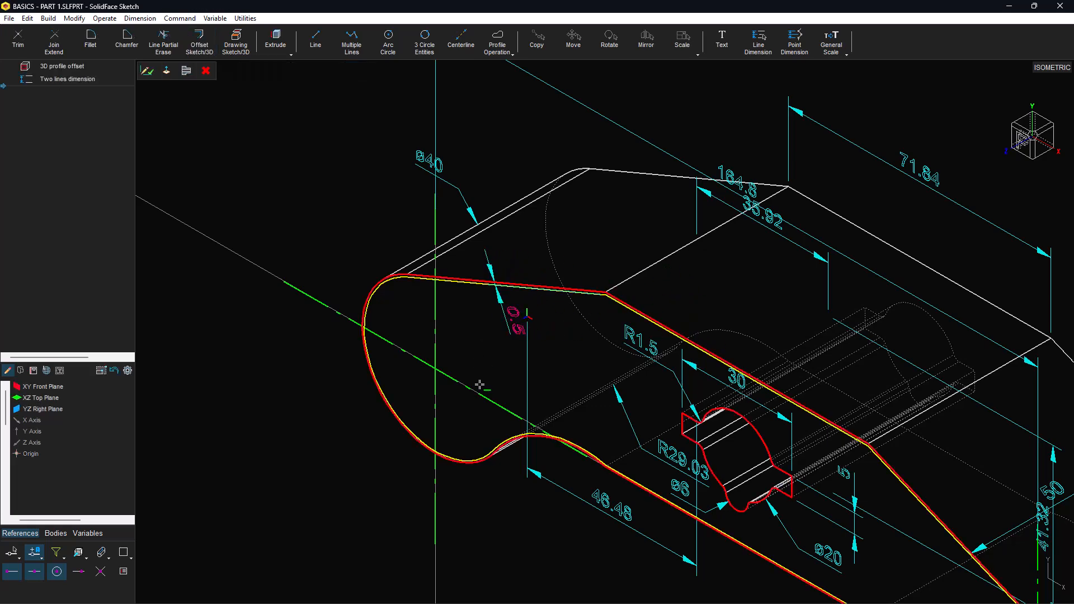
Step: Extrude-cut the offset outline 1 deep into the part
{"action": "left_click", "coordinate": [271, 45]}
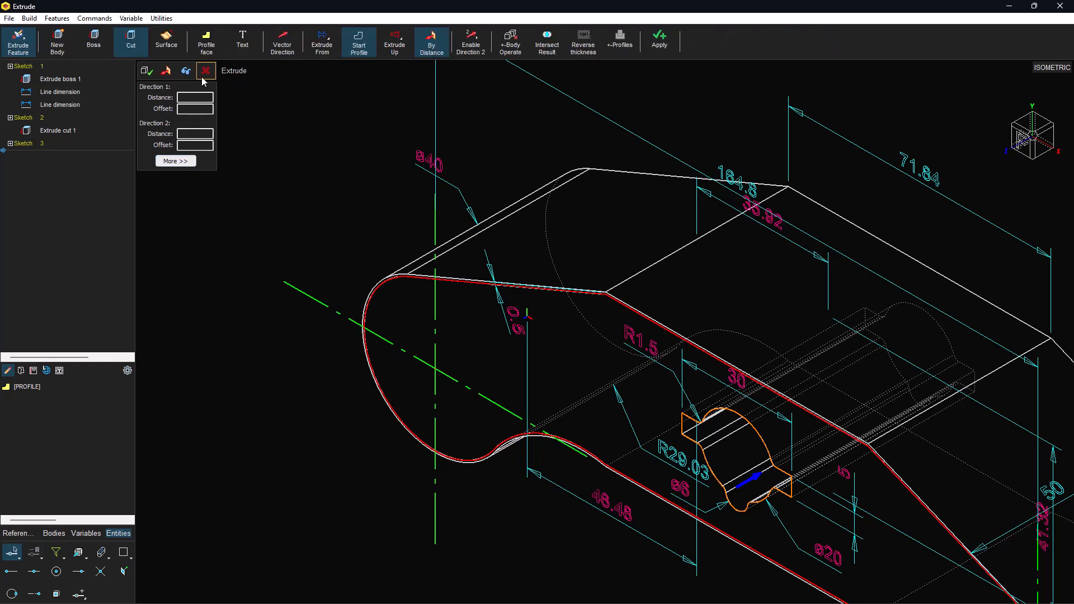
{"action": "left_click", "coordinate": [189, 97]}
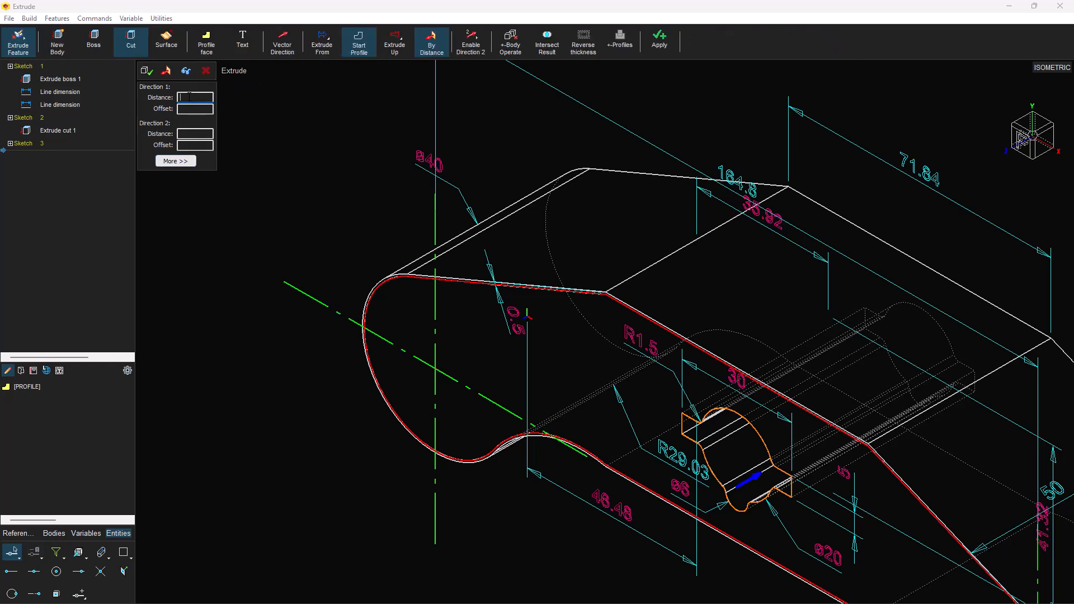
{"action": "type", "text": "1"}
{"action": "left_click", "coordinate": [187, 75]}
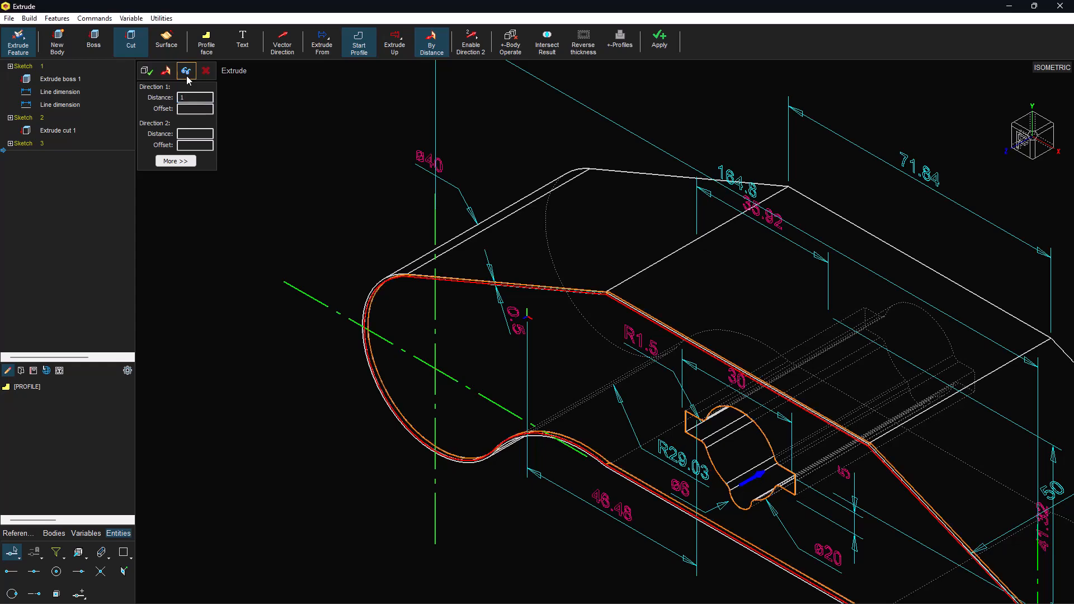
{"action": "left_click", "coordinate": [148, 72]}
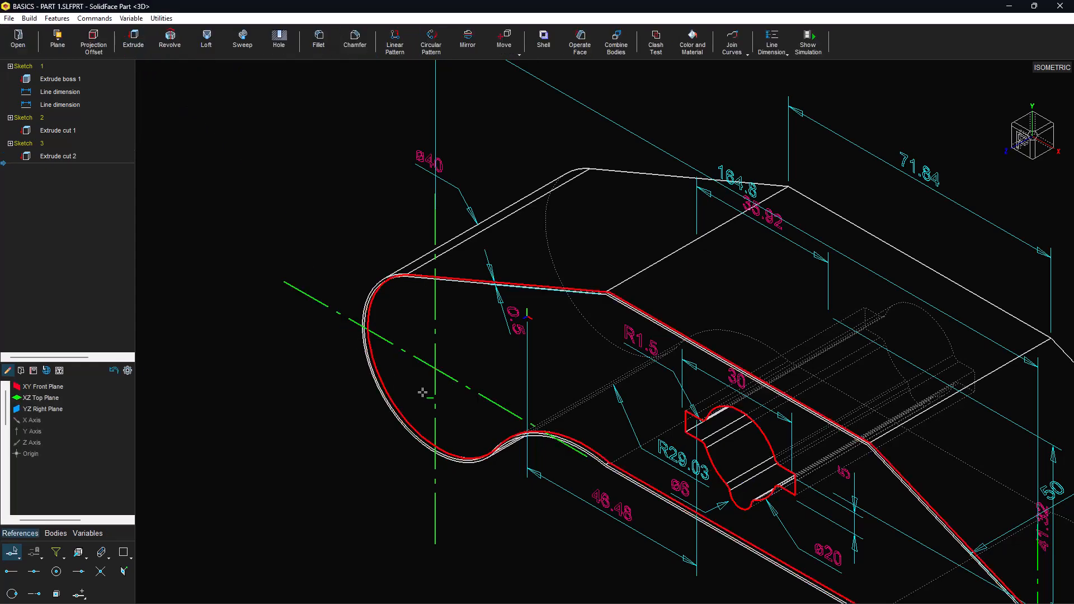
Step: Create Plane 1 parallel to the top face at distance 5, reversed to the other side
{"action": "mouse_move", "coordinate": [693, 579]}
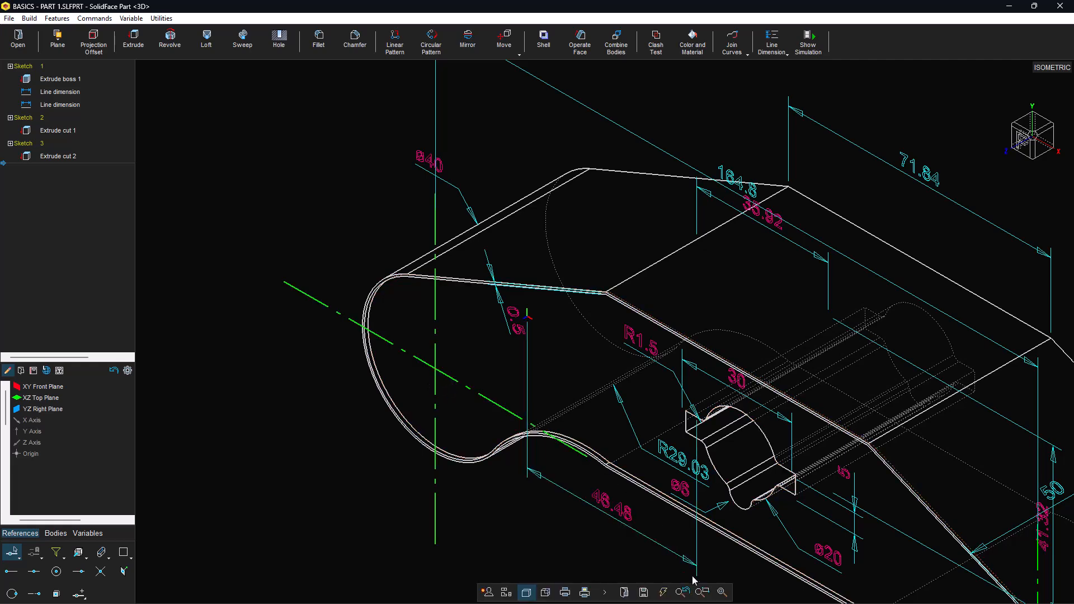
{"action": "left_click", "coordinate": [721, 595]}
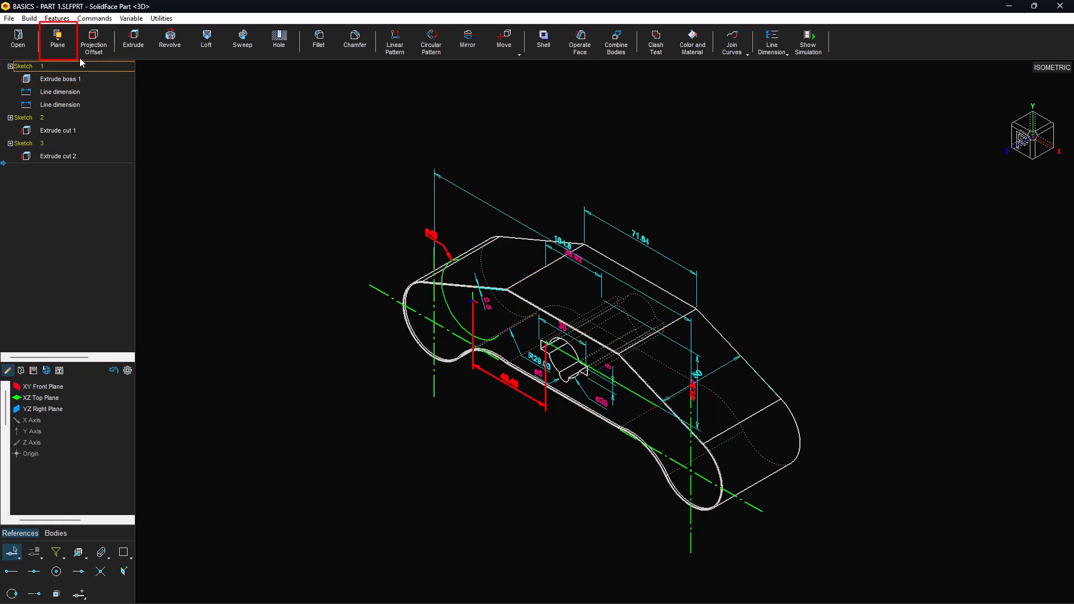
{"action": "left_click", "coordinate": [58, 42]}
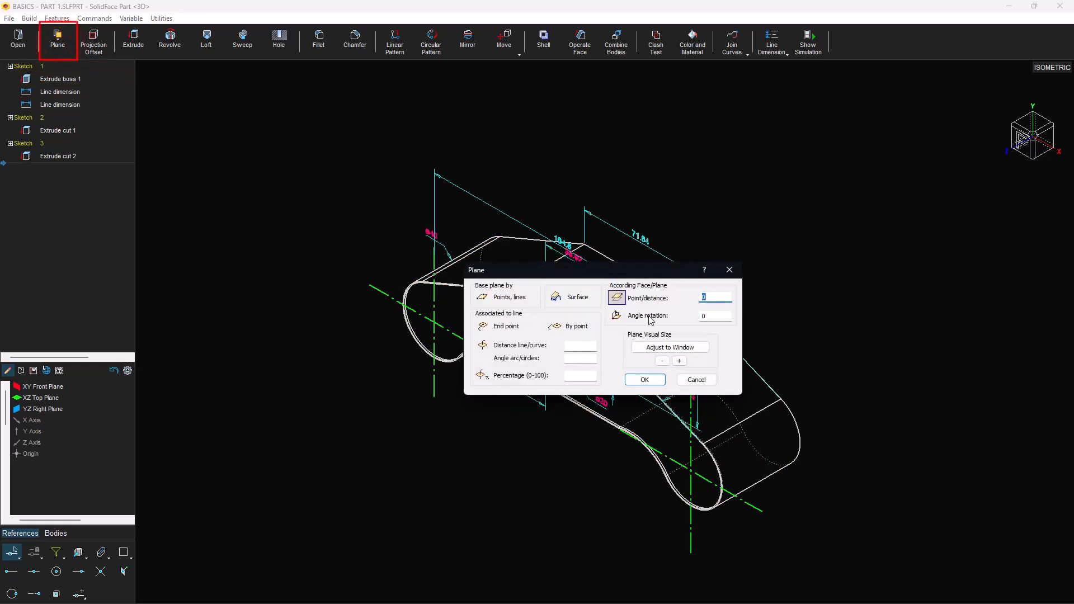
{"action": "left_click_drag", "start_coordinate": [715, 295], "coordinate": [687, 301]}
{"action": "type", "text": "5"}
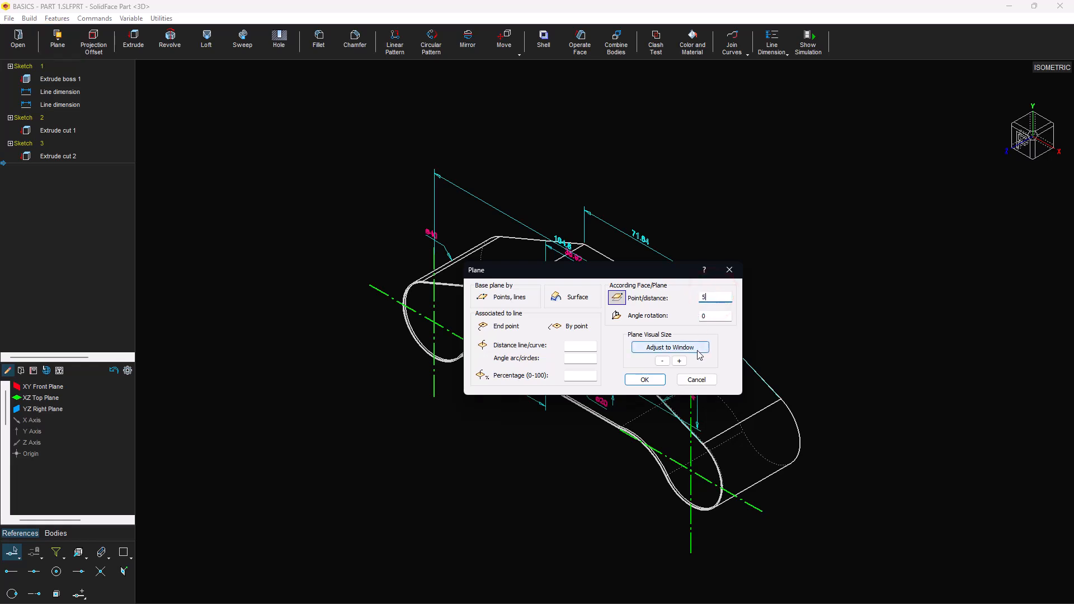
{"action": "left_click", "coordinate": [643, 379]}
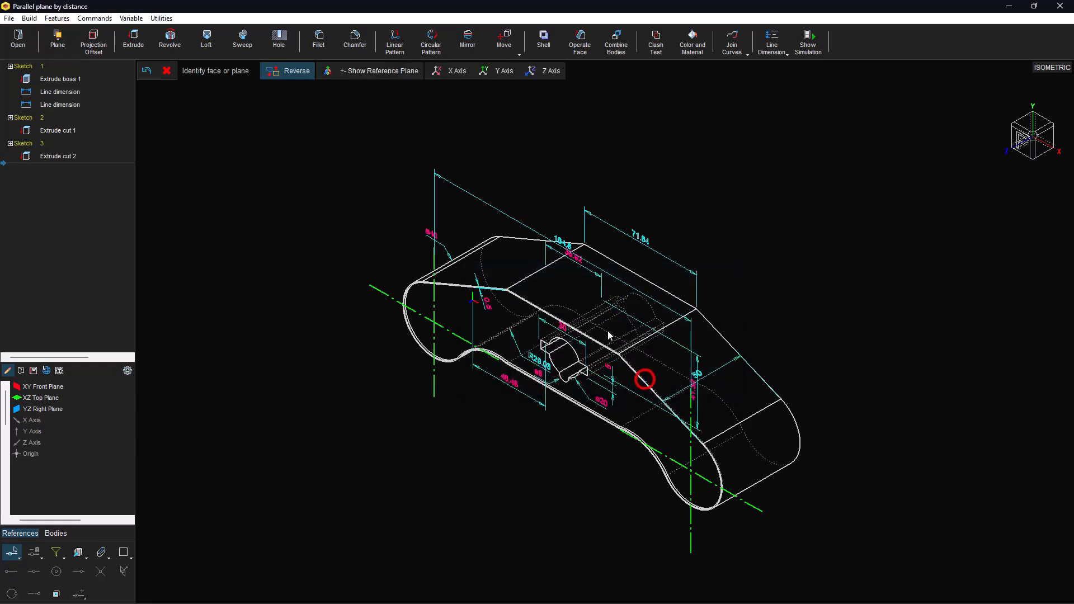
{"action": "left_click", "coordinate": [573, 293]}
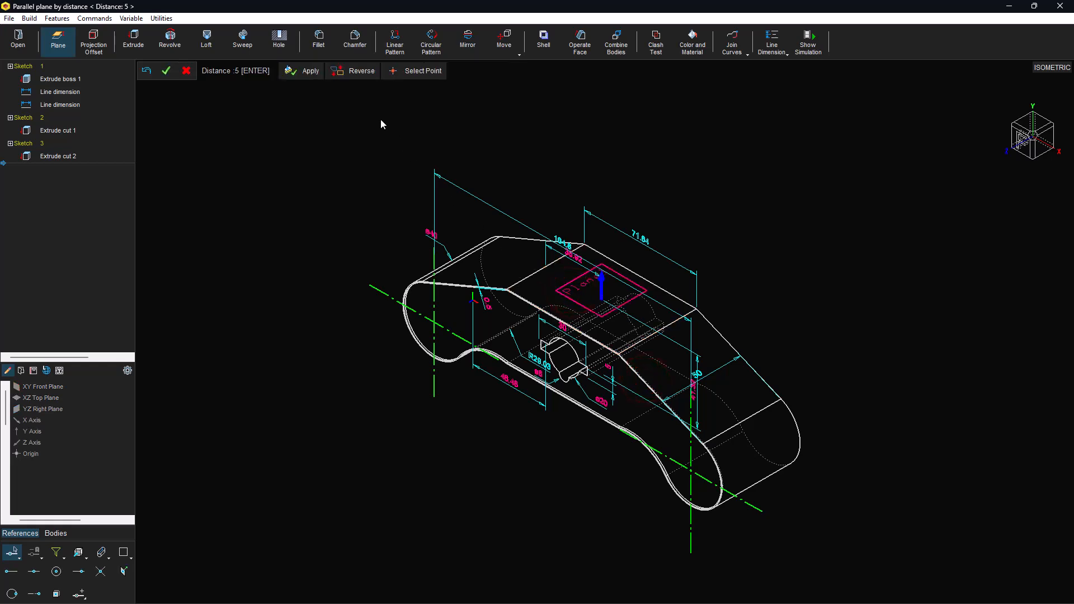
{"action": "left_click", "coordinate": [350, 72]}
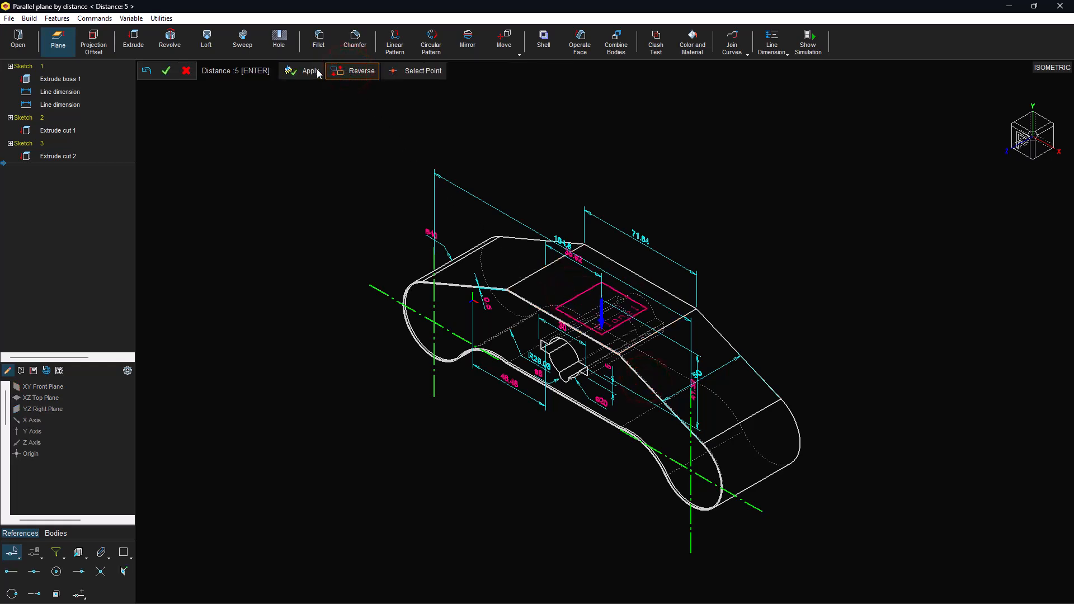
{"action": "left_click", "coordinate": [166, 71]}
{"action": "middle_click_drag", "start_coordinate": [367, 234], "coordinate": [476, 170]}
{"action": "middle_click_drag", "start_coordinate": [539, 151], "coordinate": [657, 196]}
{"action": "scroll", "coordinate": [627, 297], "scroll_direction": "up", "scroll_amount": 5}
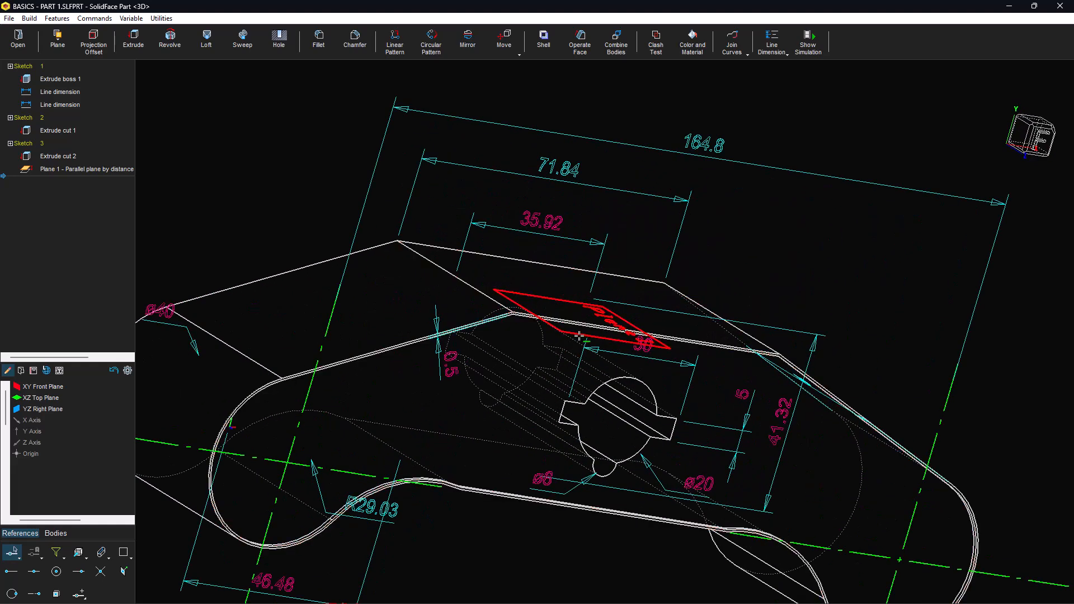
Step: Start a sketch on Plane 1, shaded and clipped, viewed normal to the plane
{"action": "left_click", "coordinate": [579, 336]}
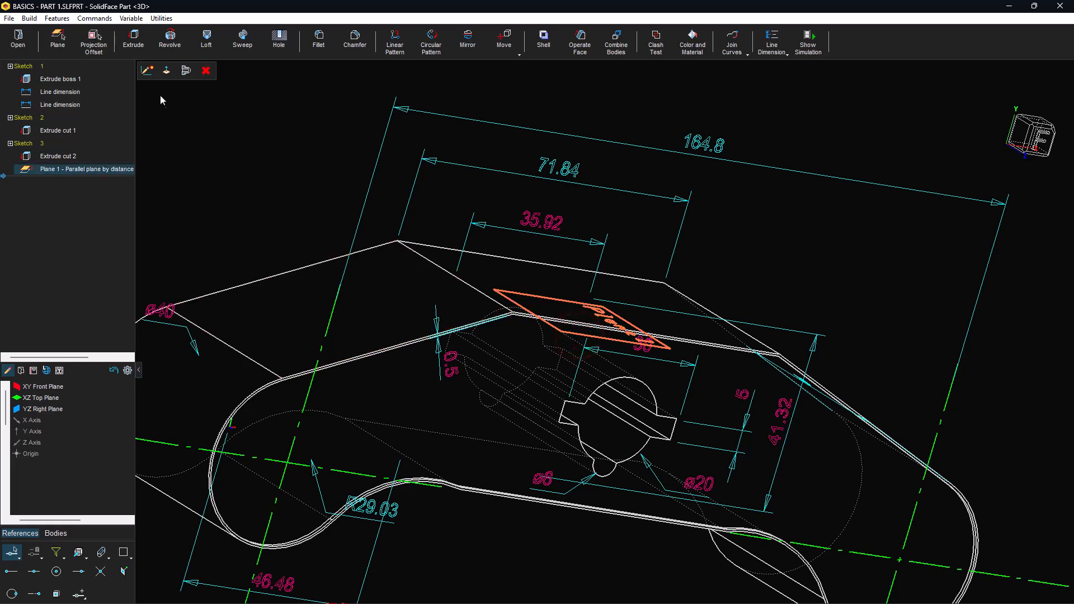
{"action": "left_click", "coordinate": [149, 71]}
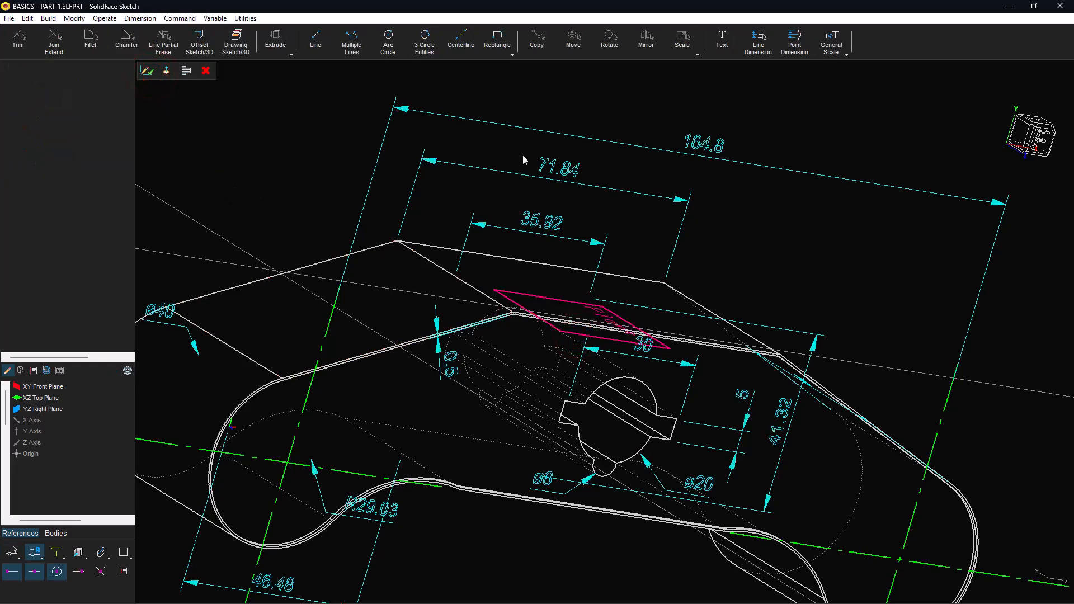
{"action": "left_click", "coordinate": [998, 166]}
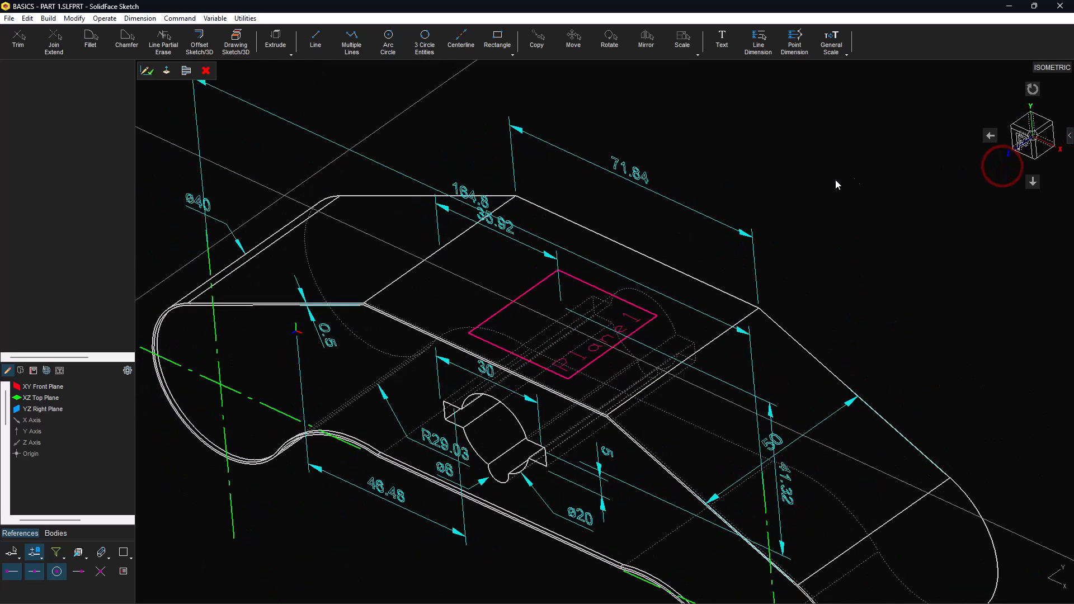
{"action": "left_click", "coordinate": [186, 71]}
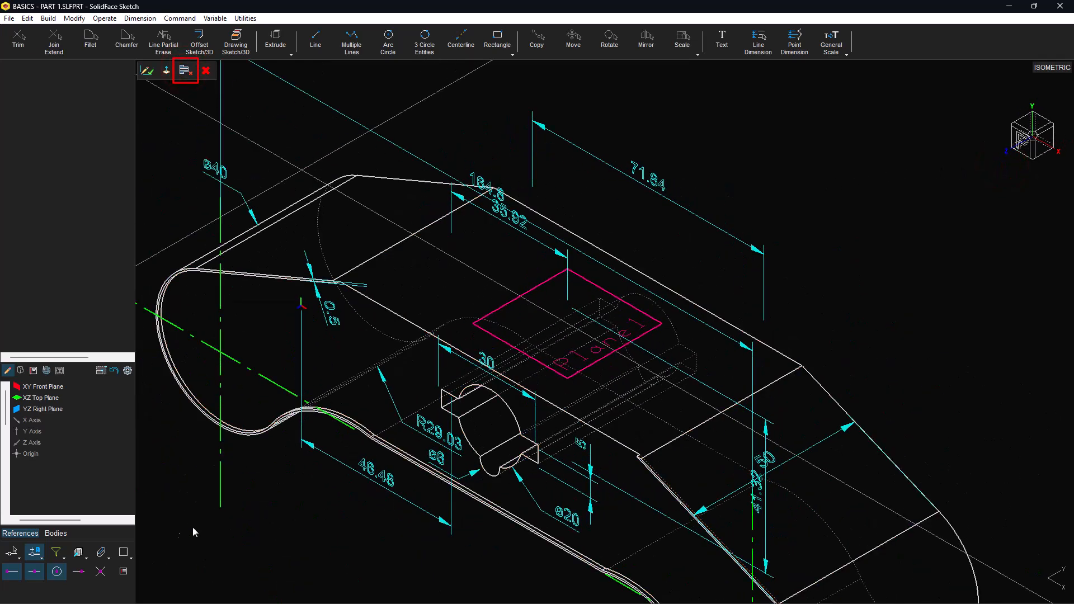
{"action": "left_click", "coordinate": [102, 552]}
{"action": "left_click", "coordinate": [102, 570]}
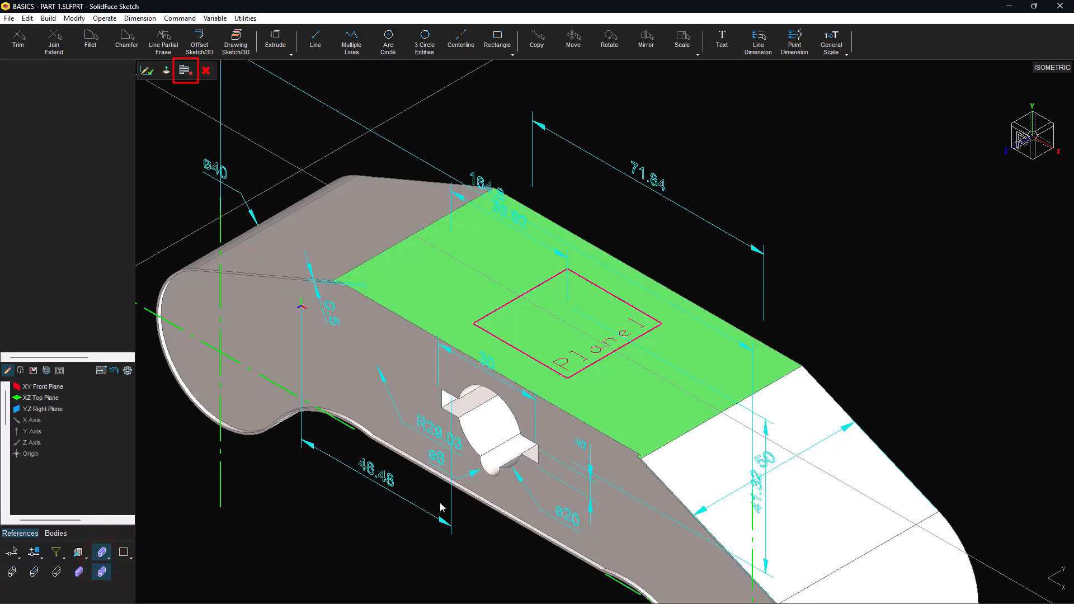
{"action": "left_click", "coordinate": [166, 72]}
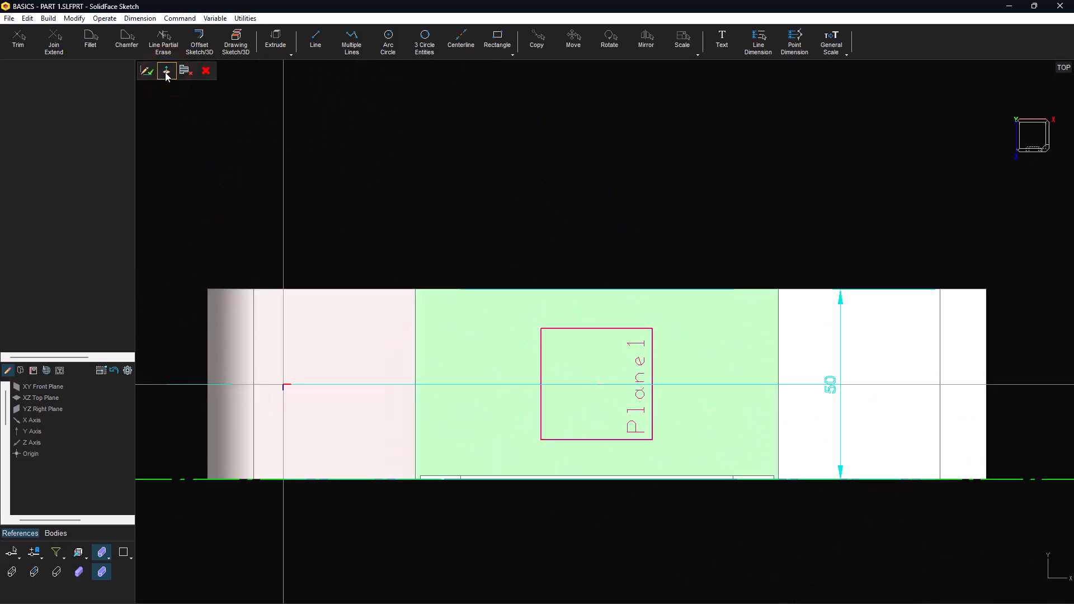
Step: Draw a rectangle from a relative point, dimensioned 2.19, 7.97, 7.64 and 12.94
{"action": "left_click", "coordinate": [500, 44]}
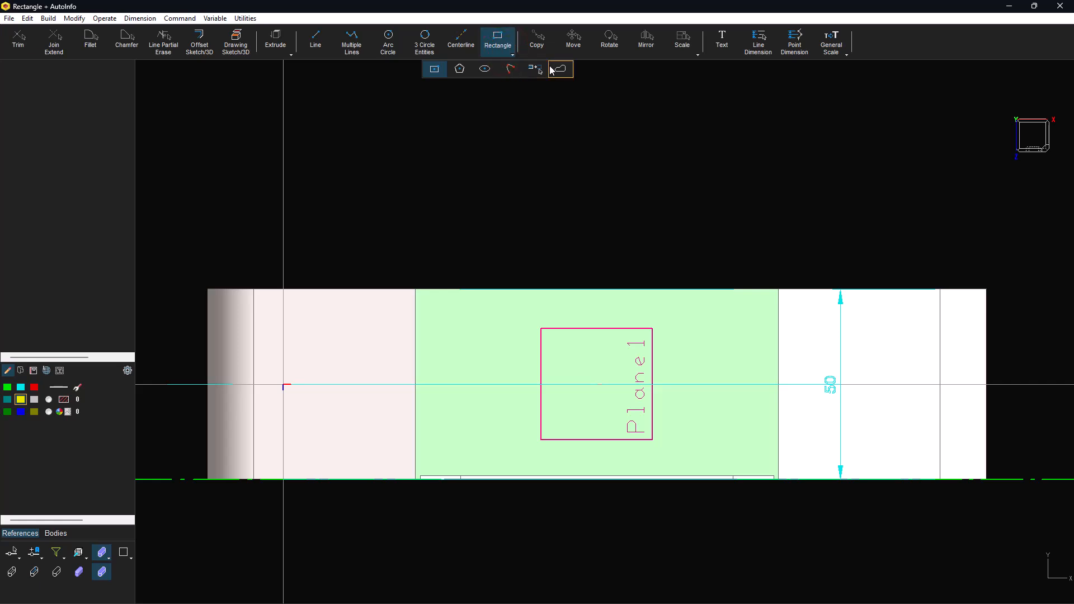
{"action": "left_click", "coordinate": [498, 41]}
{"action": "left_click", "coordinate": [408, 78]}
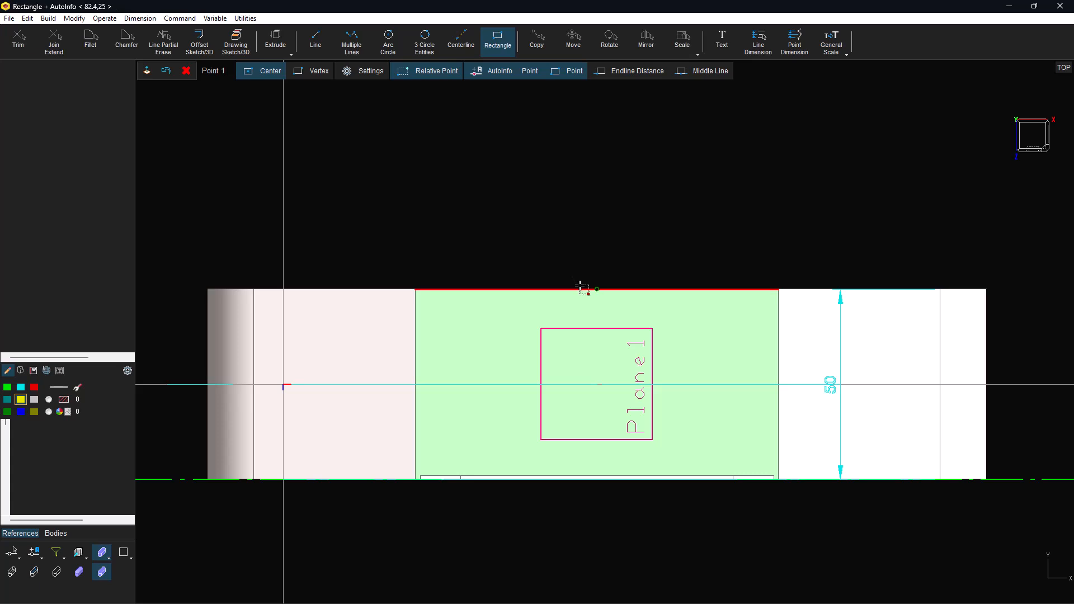
{"action": "left_click", "coordinate": [597, 291]}
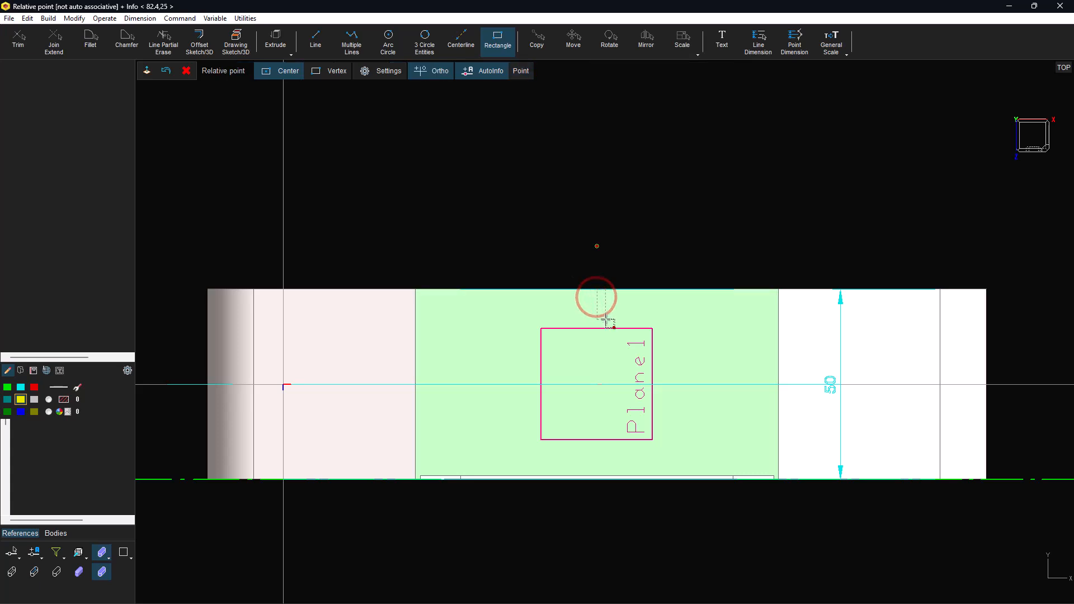
{"action": "left_click", "coordinate": [606, 319]}
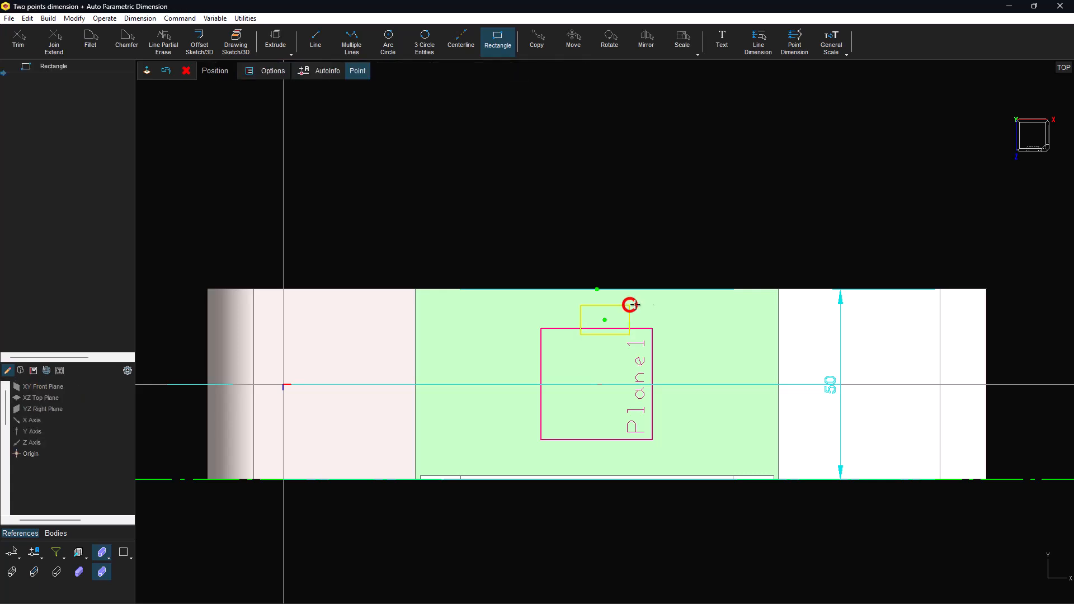
{"action": "left_click", "coordinate": [629, 305]}
{"action": "left_click", "coordinate": [643, 196]}
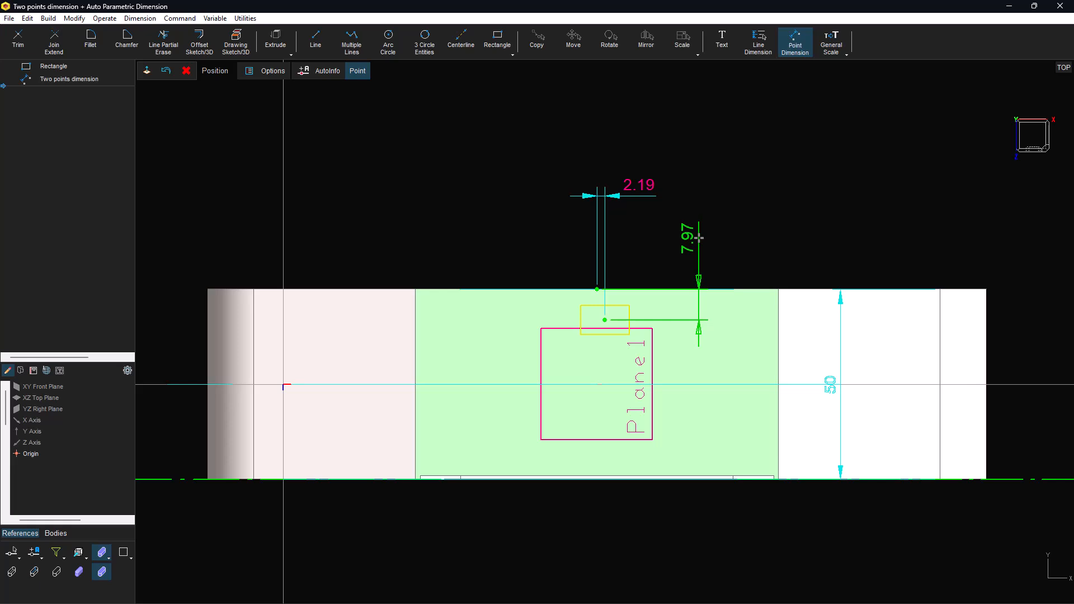
{"action": "left_click", "coordinate": [704, 239]}
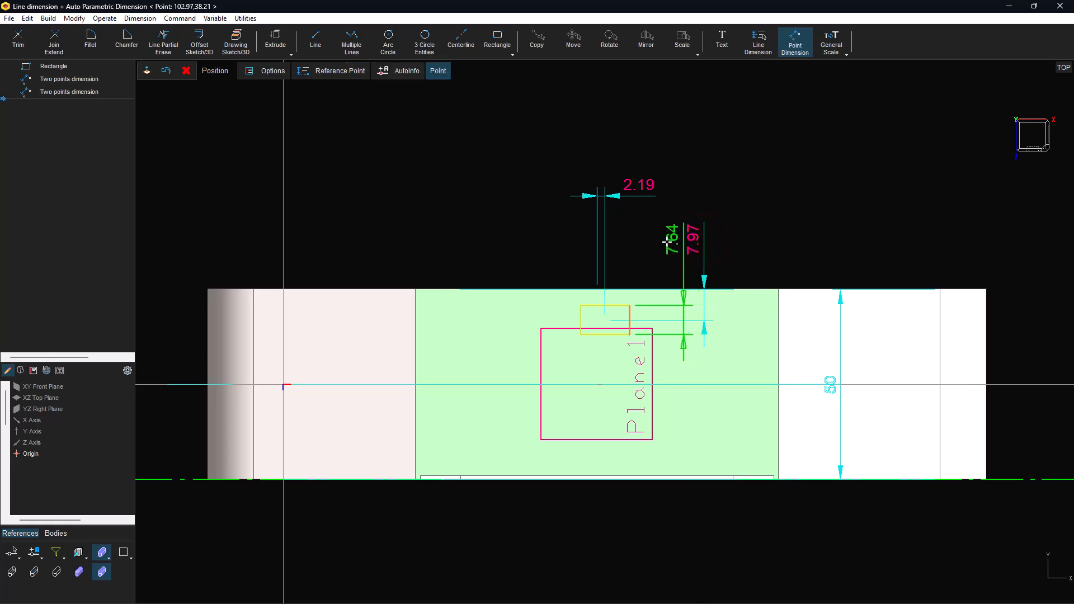
{"action": "left_click", "coordinate": [669, 259]}
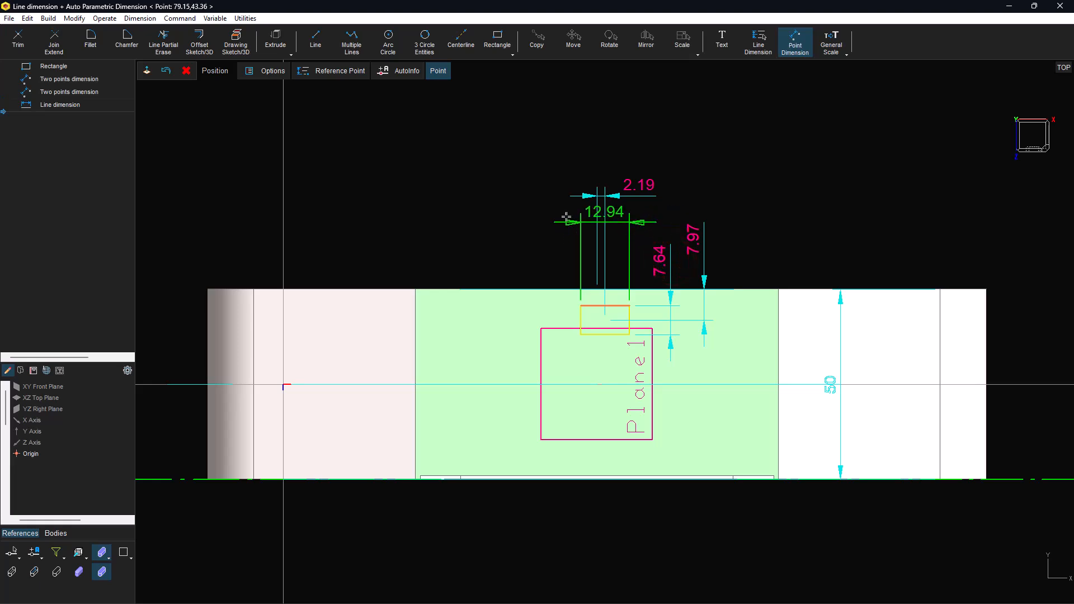
{"action": "left_click", "coordinate": [541, 227]}
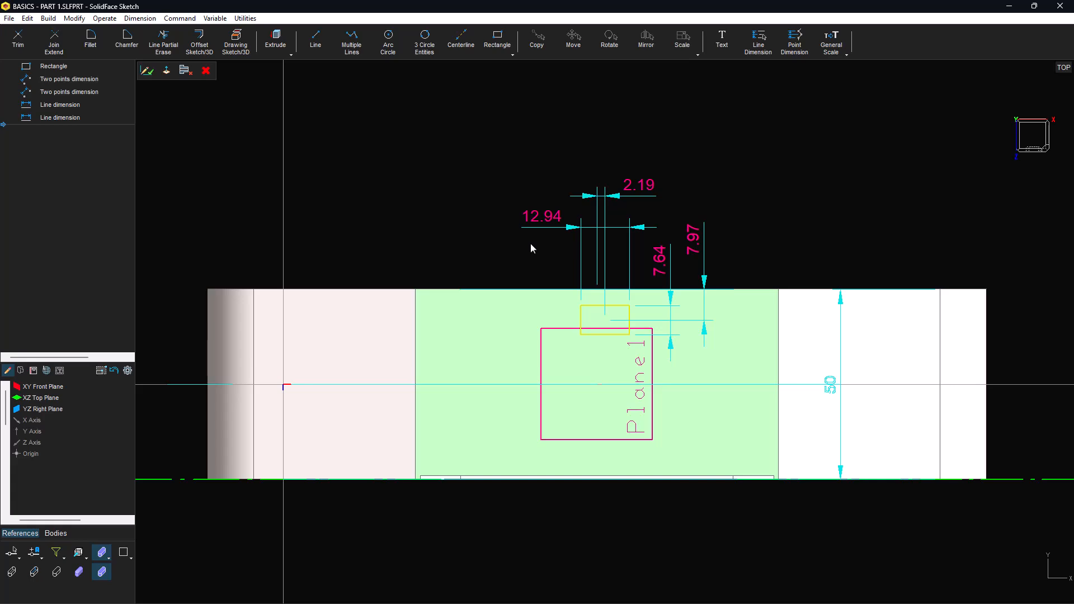
{"action": "mouse_move", "coordinate": [995, 187]}
{"action": "left_click", "coordinate": [1002, 166]}
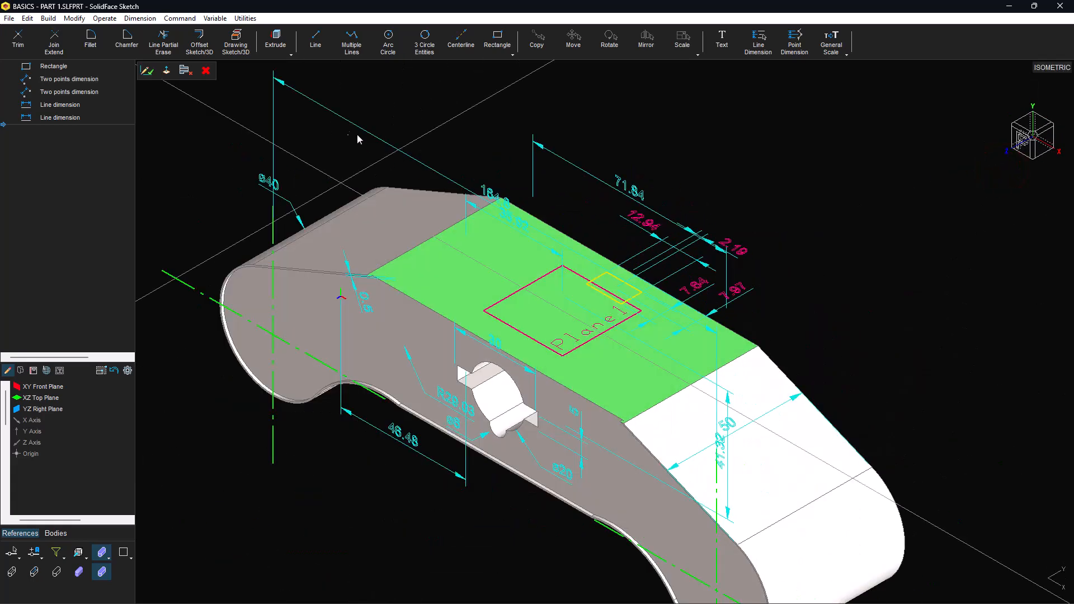
{"action": "left_click", "coordinate": [282, 46]}
{"action": "left_click", "coordinate": [261, 69]}
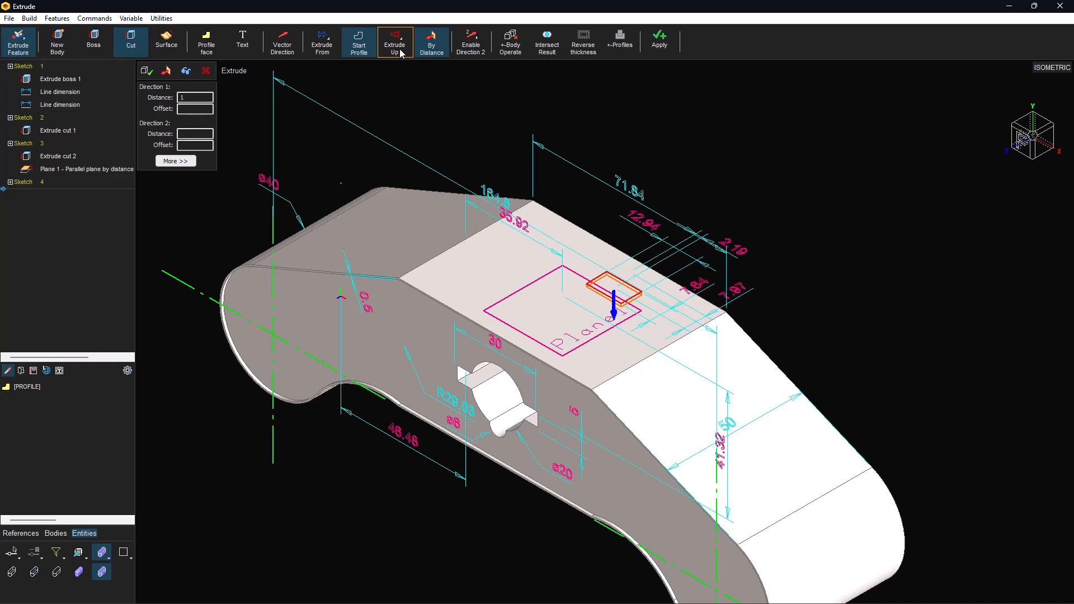
{"action": "left_click", "coordinate": [428, 48]}
{"action": "left_click", "coordinate": [423, 100]}
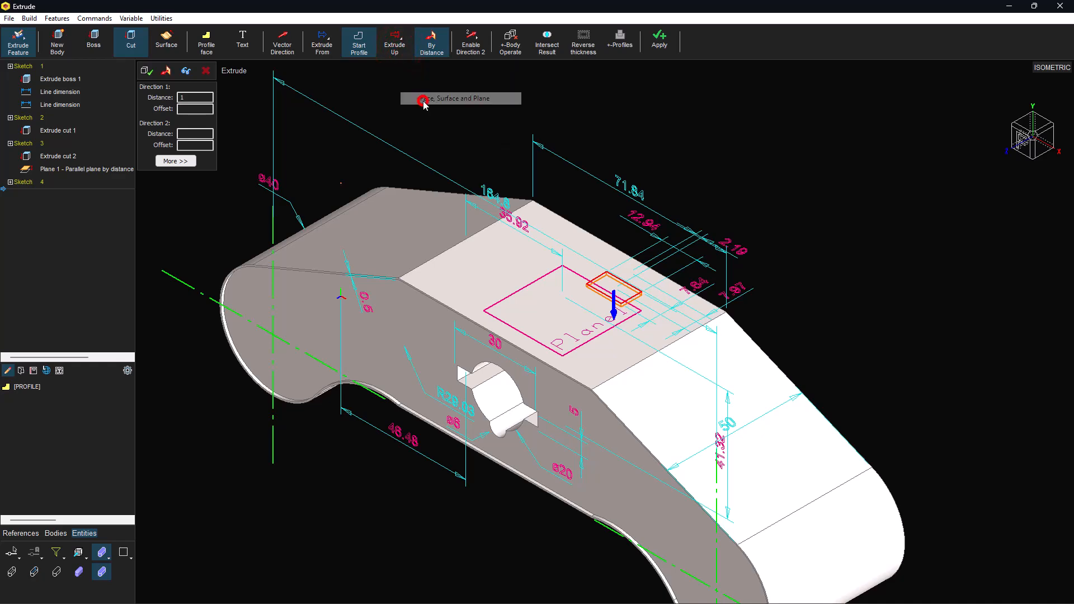
{"action": "middle_click_drag", "start_coordinate": [487, 339], "coordinate": [700, 211]}
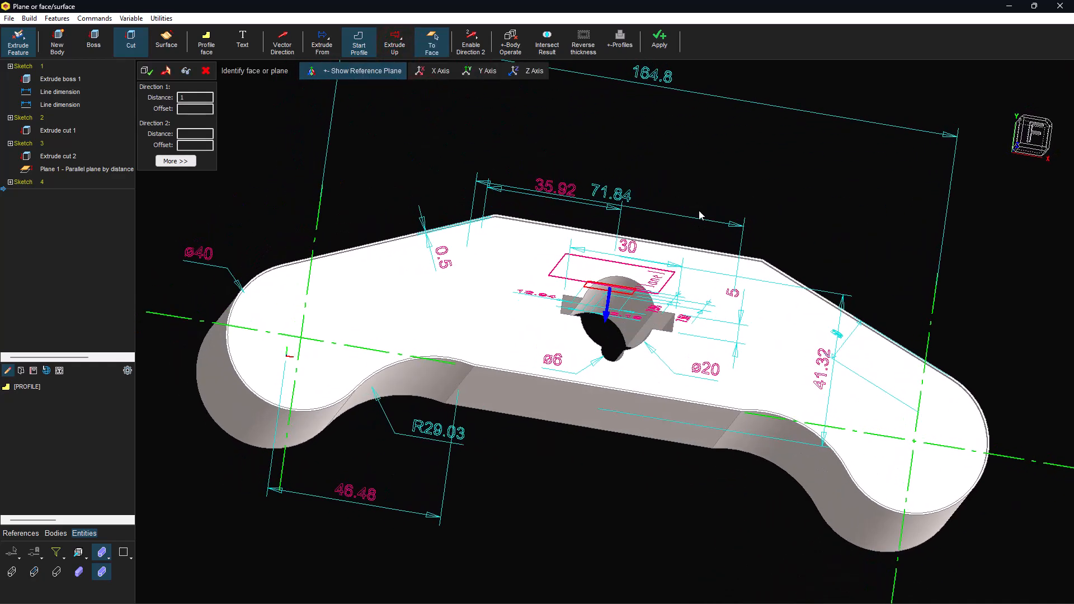
{"action": "left_click", "coordinate": [636, 311]}
{"action": "middle_click_drag", "start_coordinate": [637, 311], "coordinate": [442, 358]}
{"action": "left_click", "coordinate": [34, 571]}
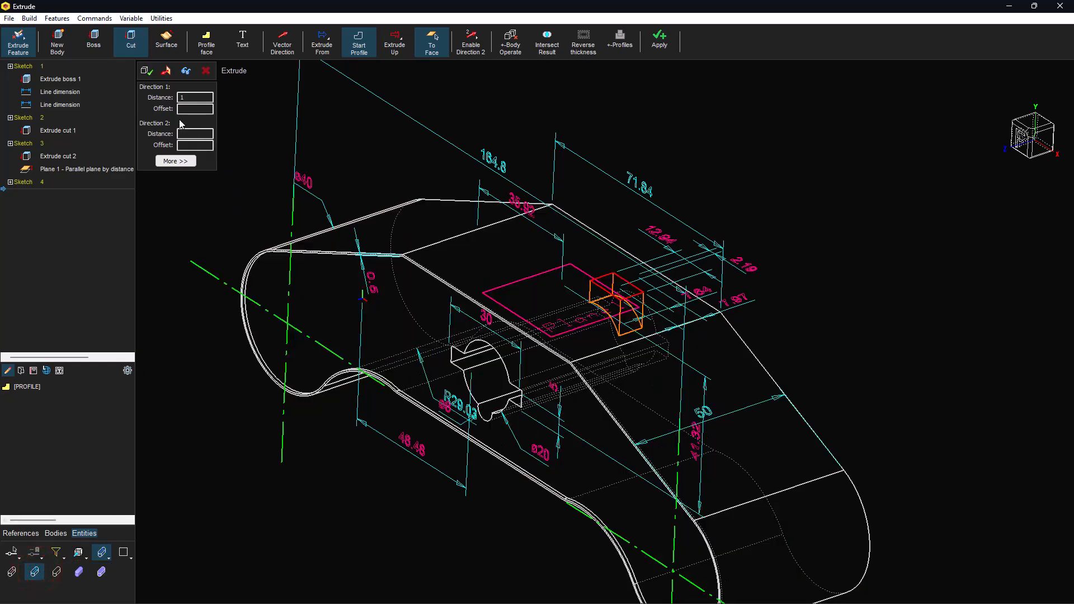
{"action": "left_click", "coordinate": [149, 72]}
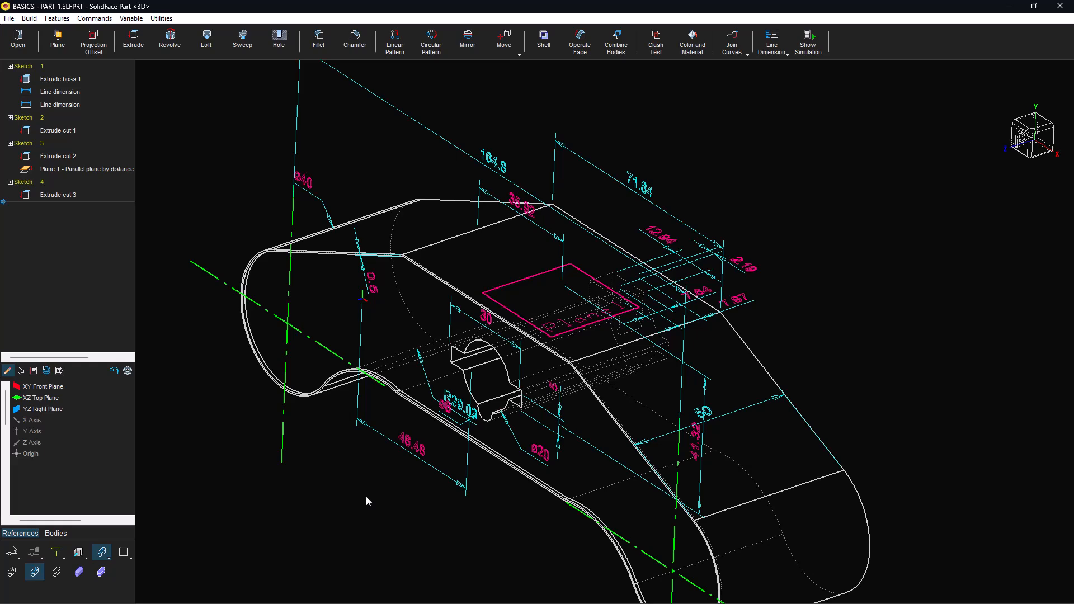
Step: Zoom to the pocket sketch, set the 2.19 offset to 0 and delete it
{"action": "left_click", "coordinate": [700, 593]}
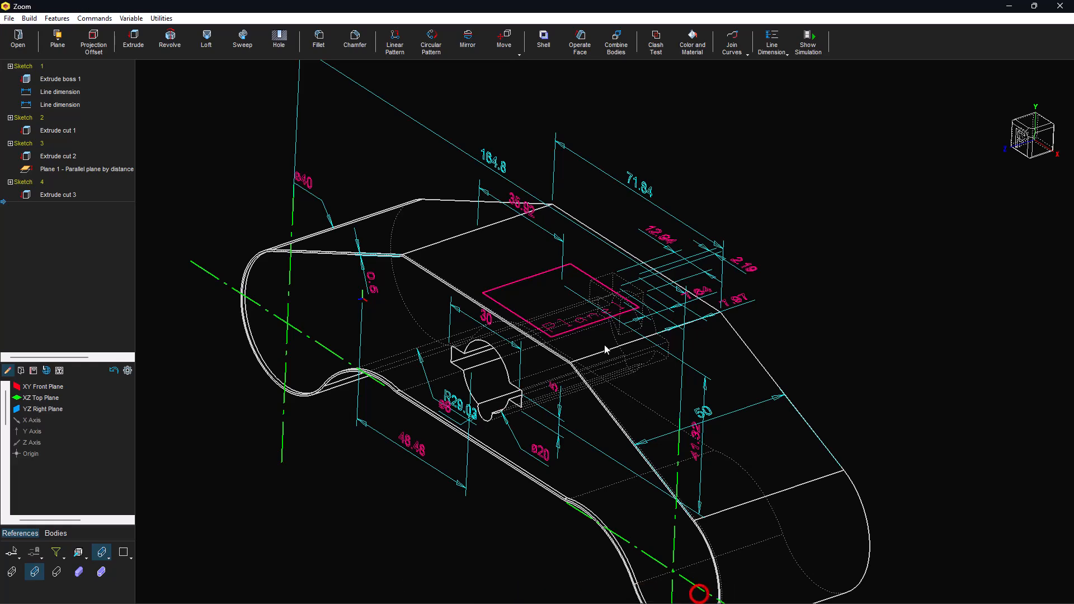
{"action": "left_click", "coordinate": [576, 329]}
{"action": "left_click", "coordinate": [771, 212]}
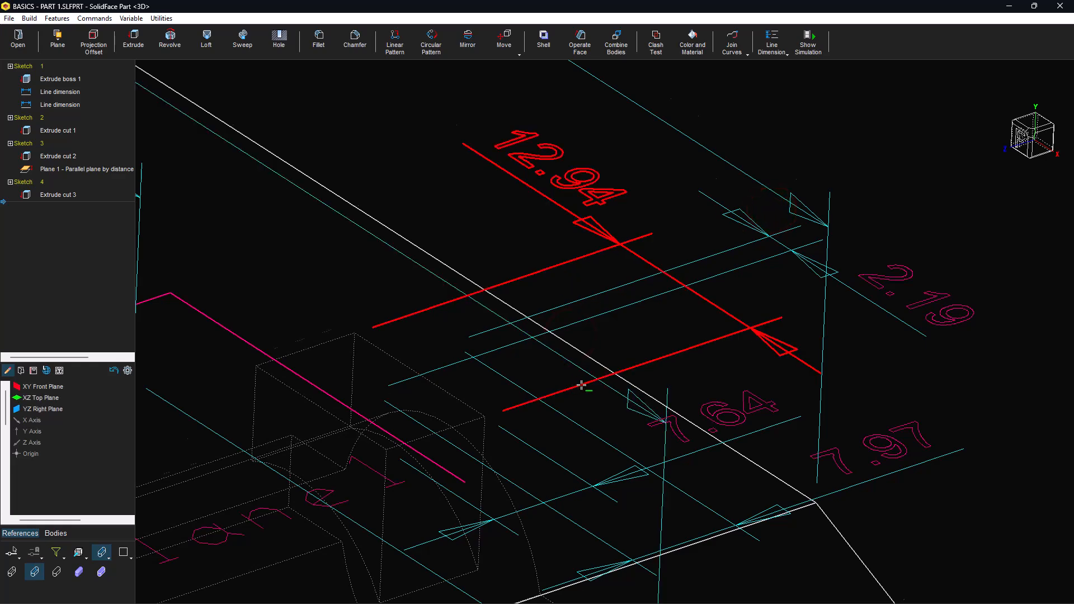
{"action": "scroll", "coordinate": [581, 386], "scroll_direction": "down", "scroll_amount": 5}
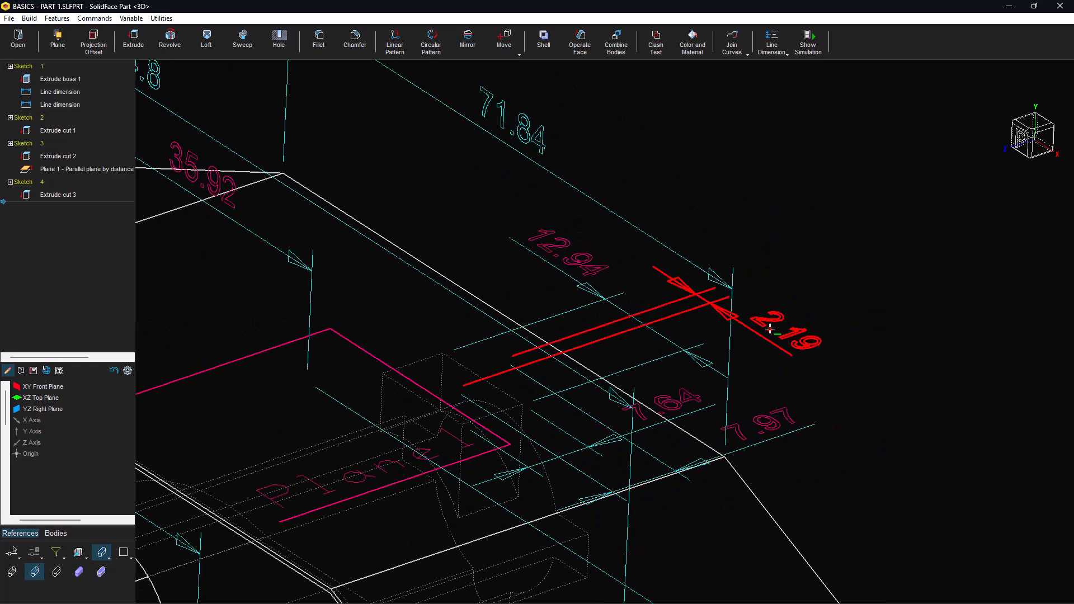
{"action": "double_click", "coordinate": [770, 329]}
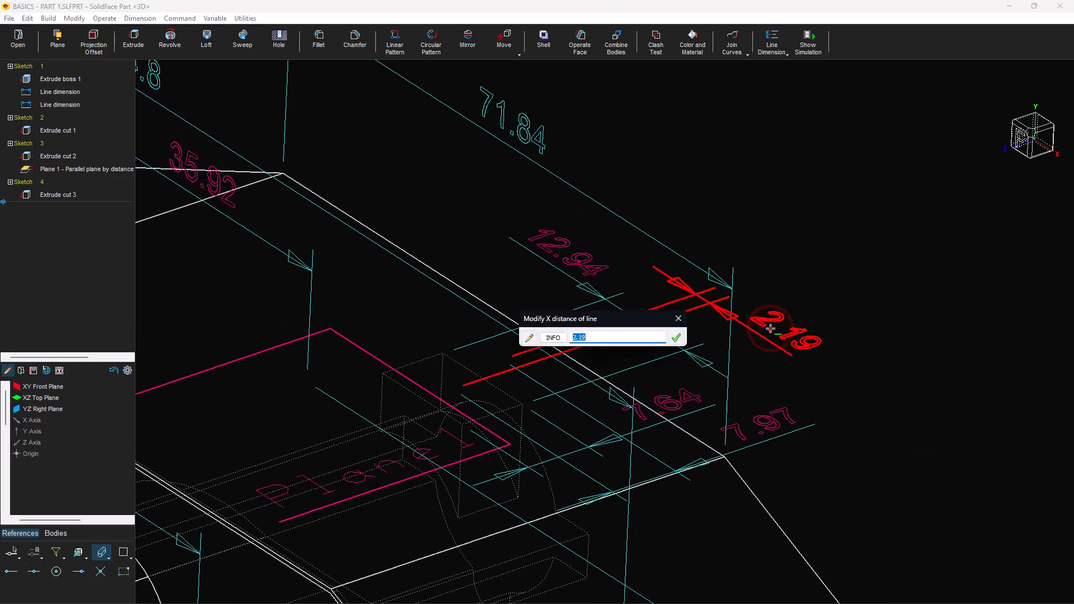
{"action": "key", "text": "Return"}
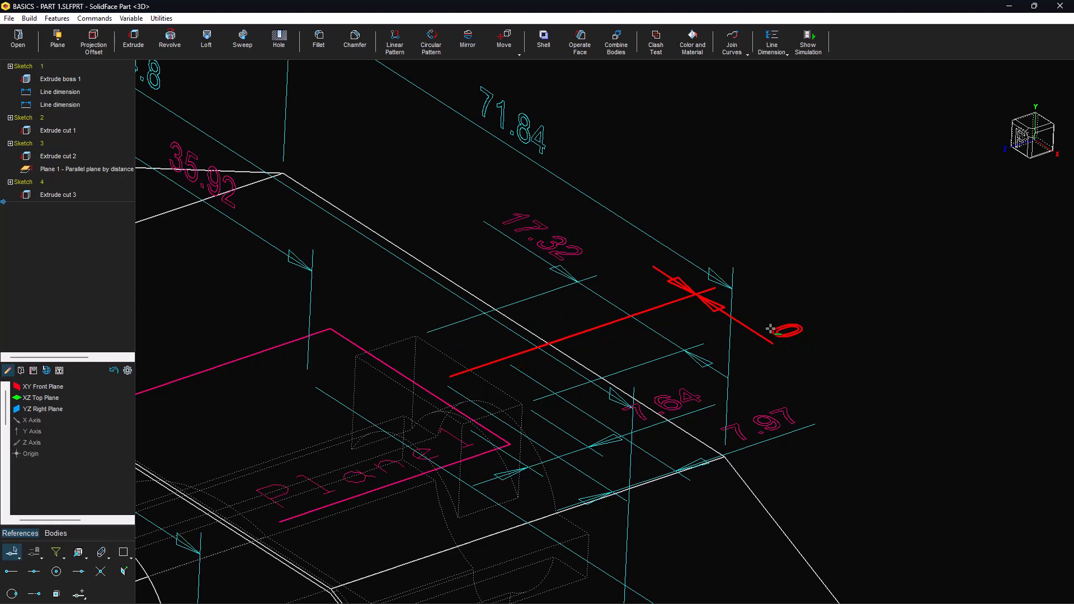
{"action": "left_click", "coordinate": [783, 336]}
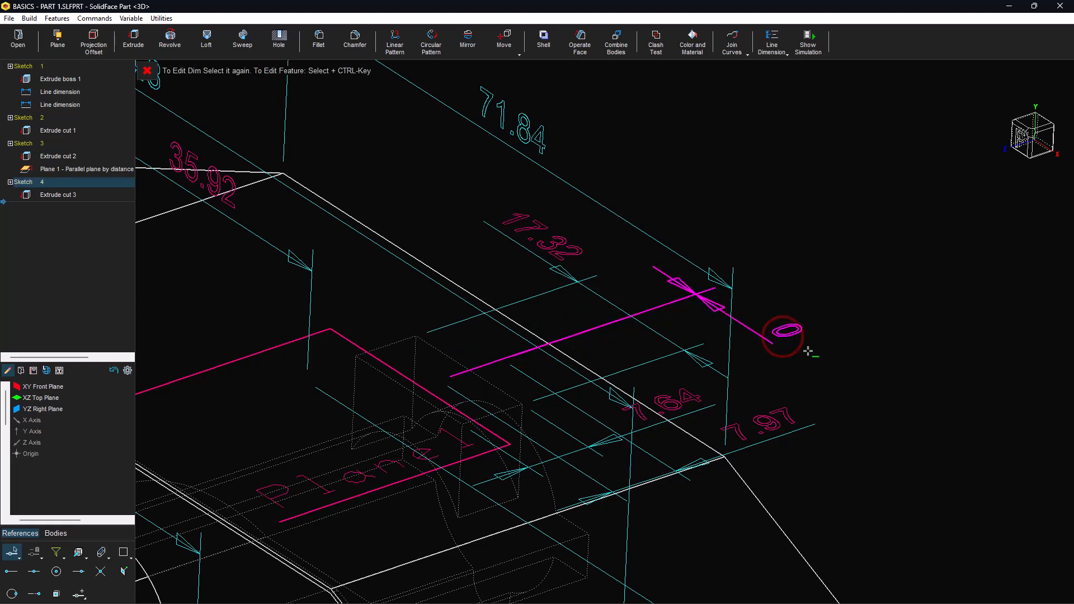
{"action": "key", "text": "Delete"}
Step: Change the 17.32 length to 18, then view the whole part isometrically
{"action": "middle_click_drag", "start_coordinate": [794, 354], "coordinate": [894, 328]}
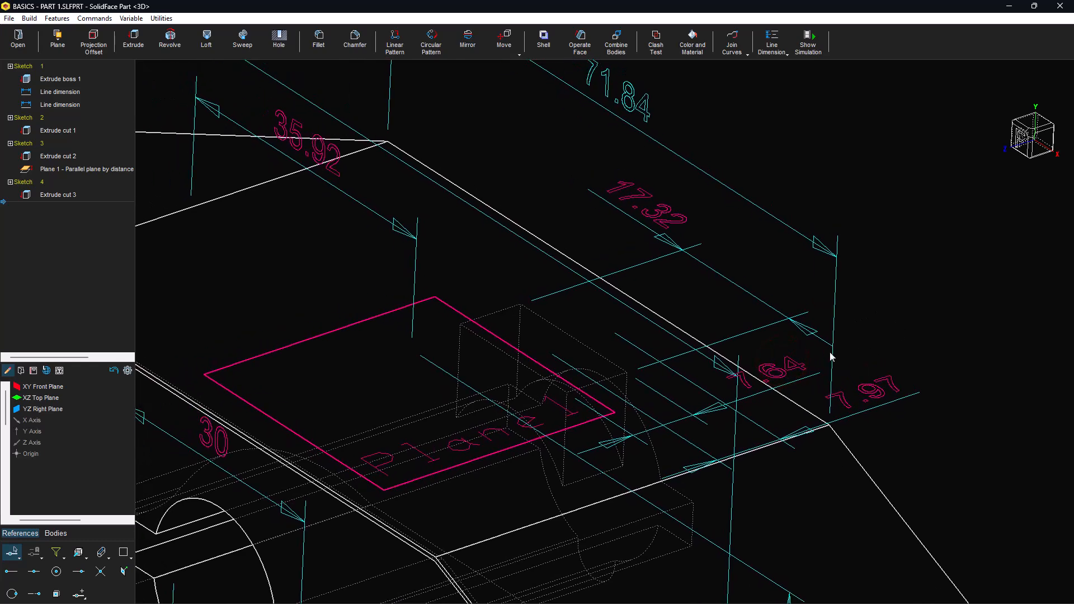
{"action": "double_click", "coordinate": [654, 233]}
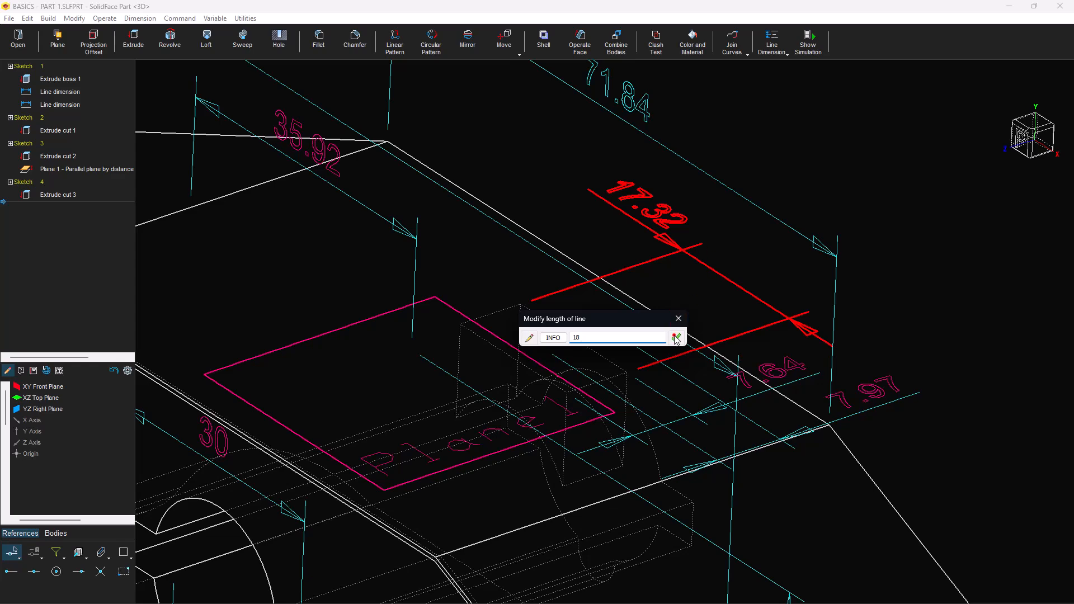
{"action": "left_click", "coordinate": [675, 337]}
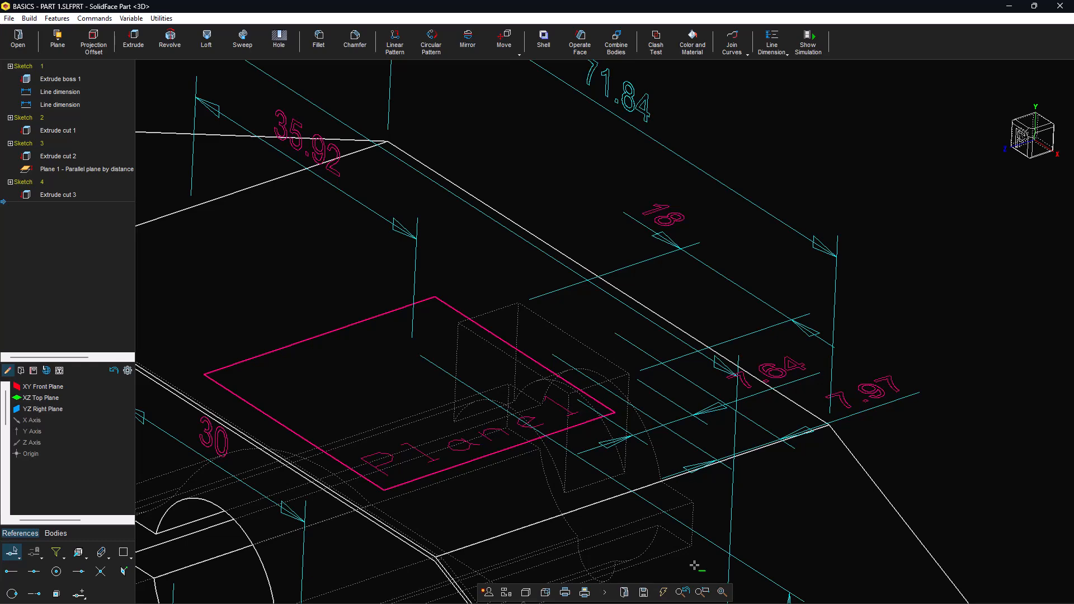
{"action": "mouse_move", "coordinate": [1015, 187]}
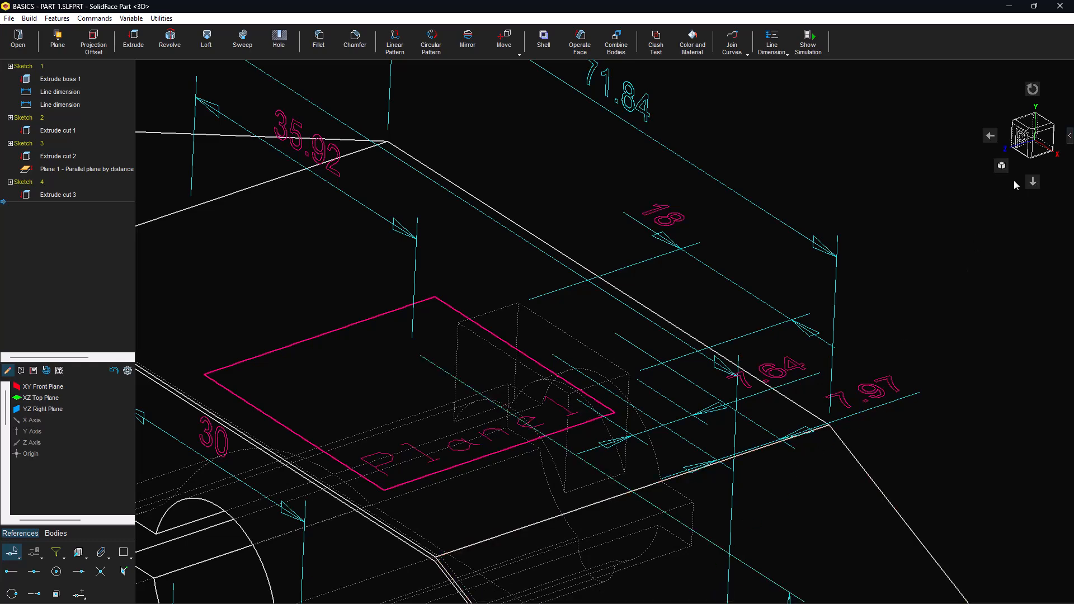
{"action": "left_click", "coordinate": [1003, 166]}
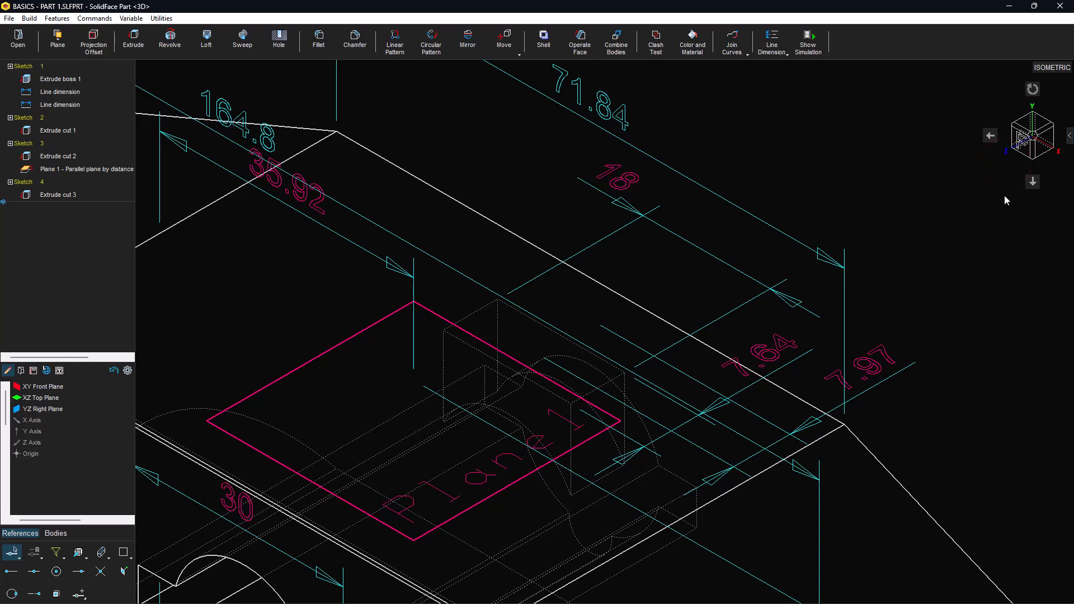
{"action": "left_click", "coordinate": [721, 593]}
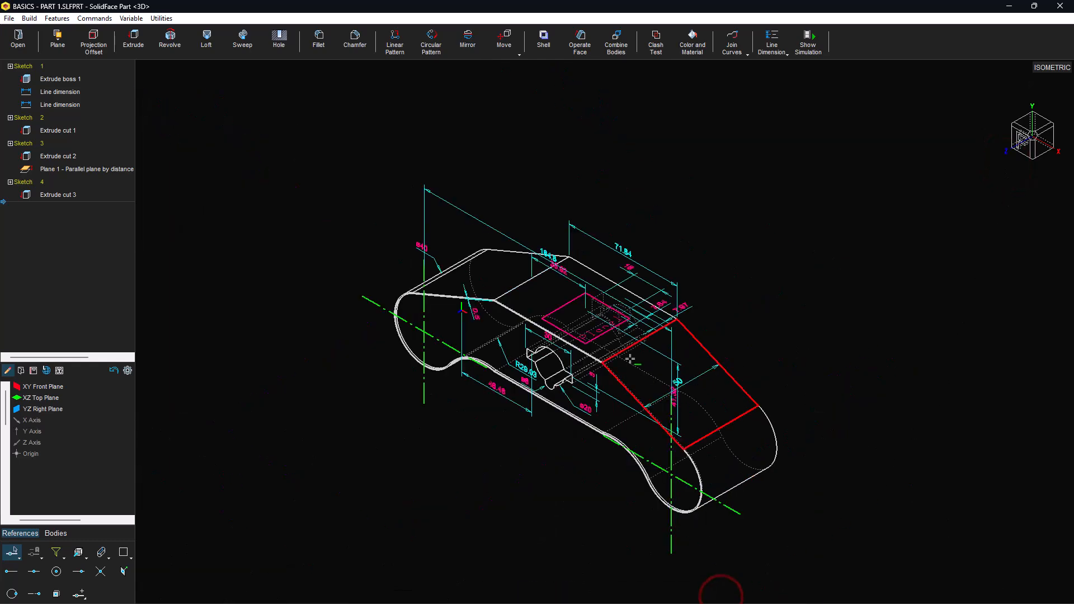
Step: Shade the part, preview a section from the end face at 20.8761, then close it
{"action": "scroll", "coordinate": [629, 357], "scroll_direction": "up", "scroll_amount": 5}
{"action": "left_click", "coordinate": [102, 552]}
{"action": "left_click", "coordinate": [101, 572]}
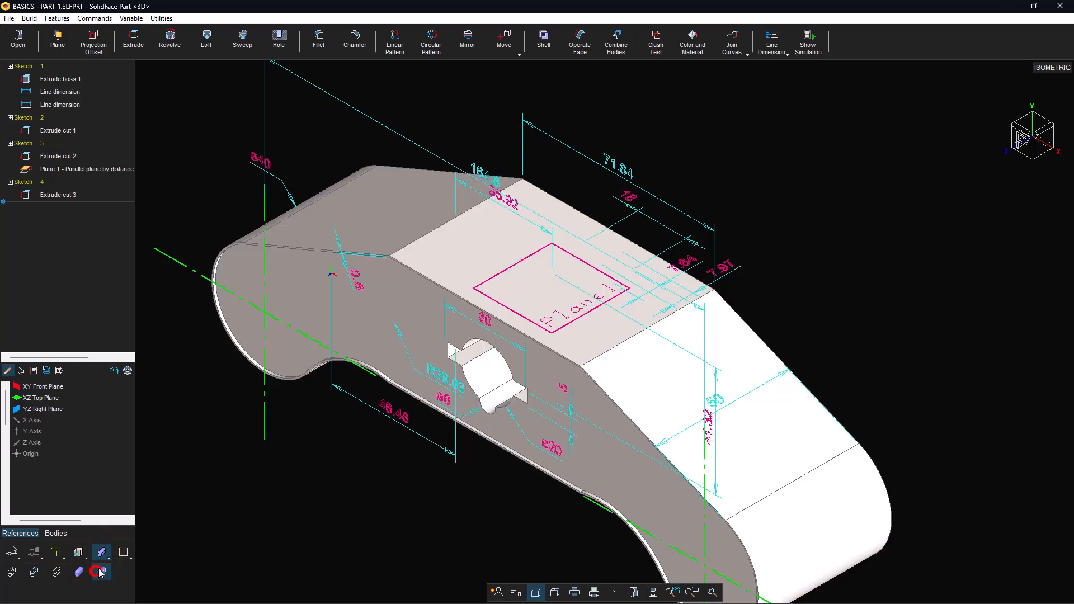
{"action": "left_click", "coordinate": [736, 357]}
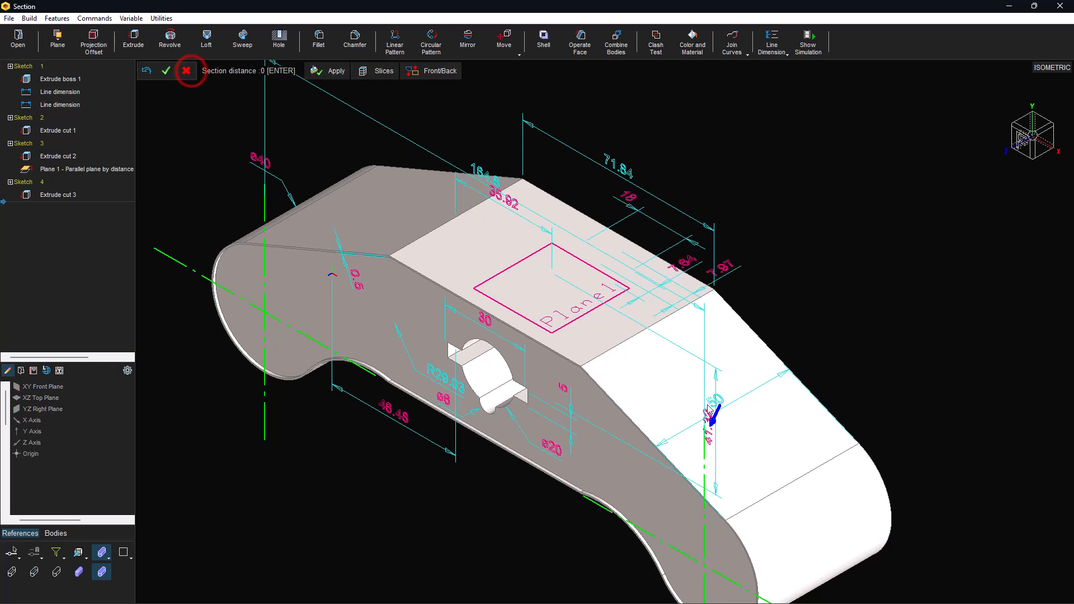
{"action": "left_click_drag", "start_coordinate": [712, 419], "coordinate": [684, 471]}
{"action": "left_click", "coordinate": [684, 471]}
{"action": "scroll", "coordinate": [674, 311], "scroll_direction": "up", "scroll_amount": 6}
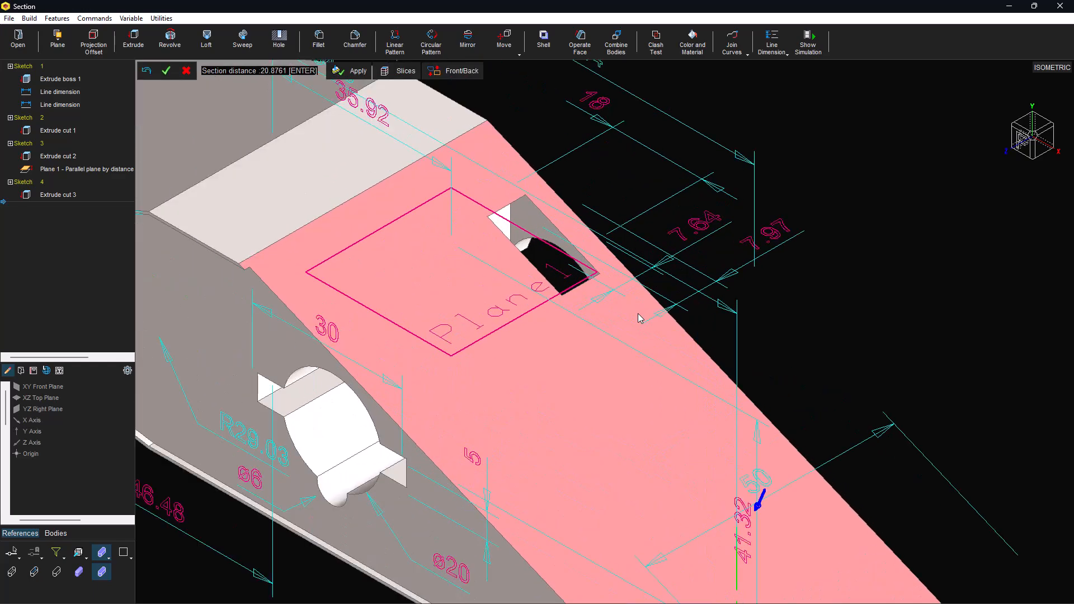
{"action": "middle_click_drag", "start_coordinate": [612, 362], "coordinate": [683, 499]}
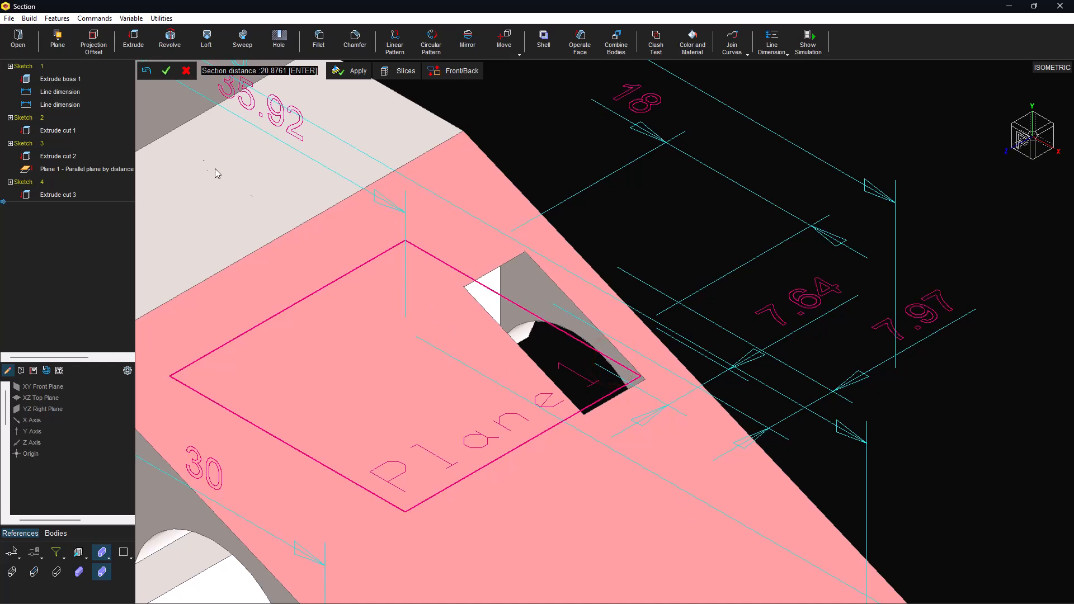
{"action": "left_click", "coordinate": [186, 71]}
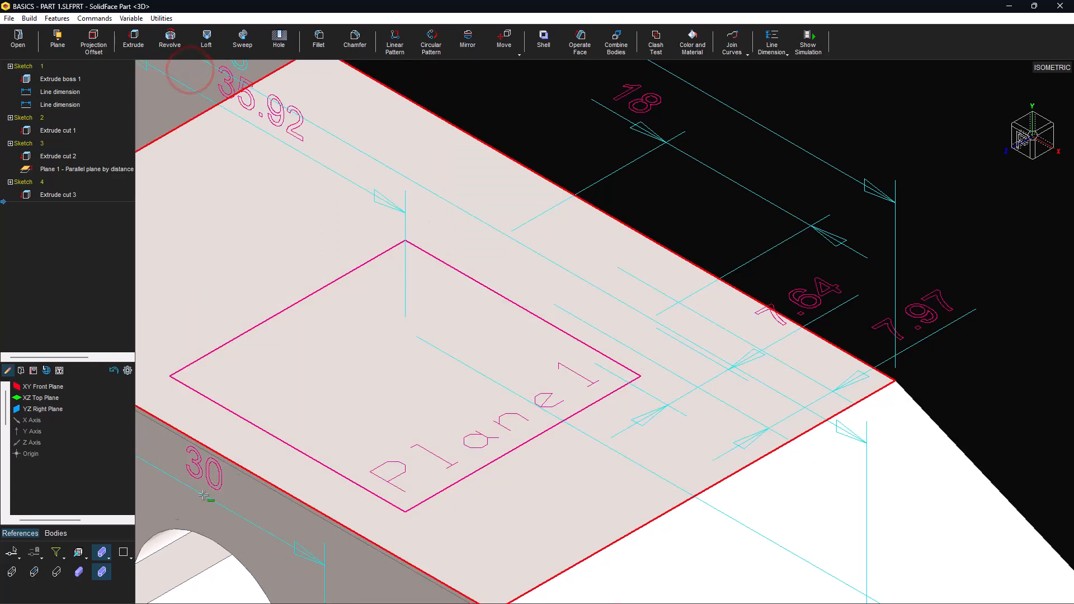
Step: Switch to wireframe display and change the 7.64 dimension to 8
{"action": "left_click", "coordinate": [34, 572]}
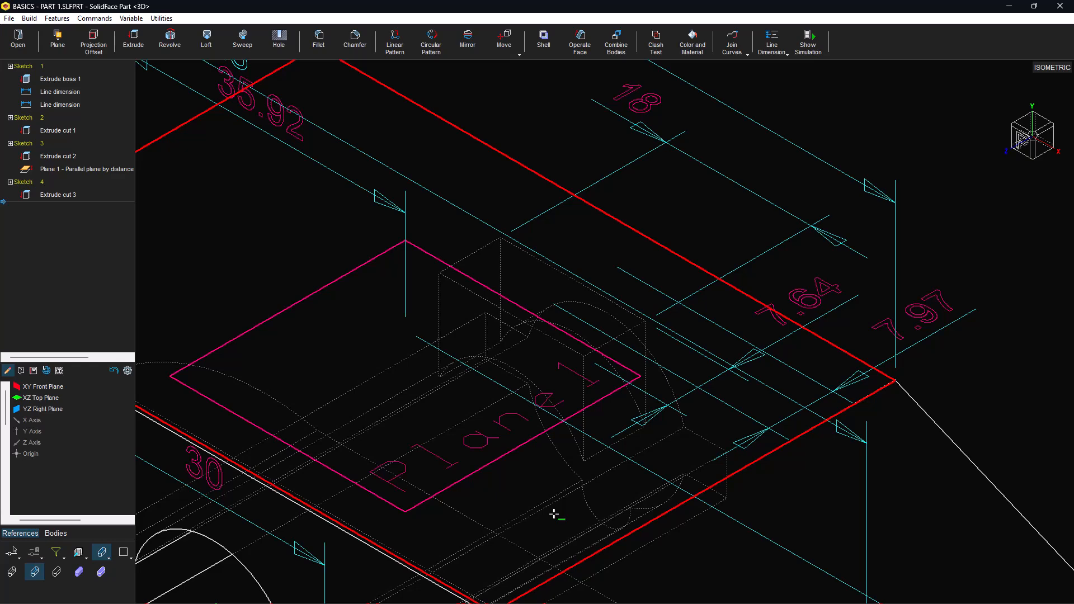
{"action": "double_click", "coordinate": [798, 306]}
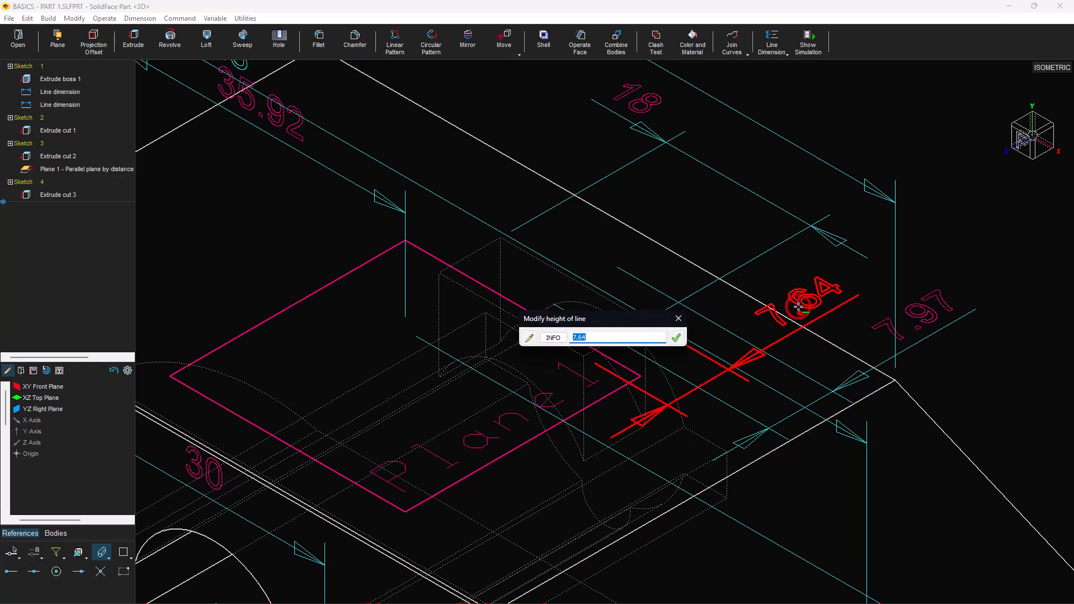
{"action": "type", "text": "8"}
{"action": "left_click", "coordinate": [674, 338]}
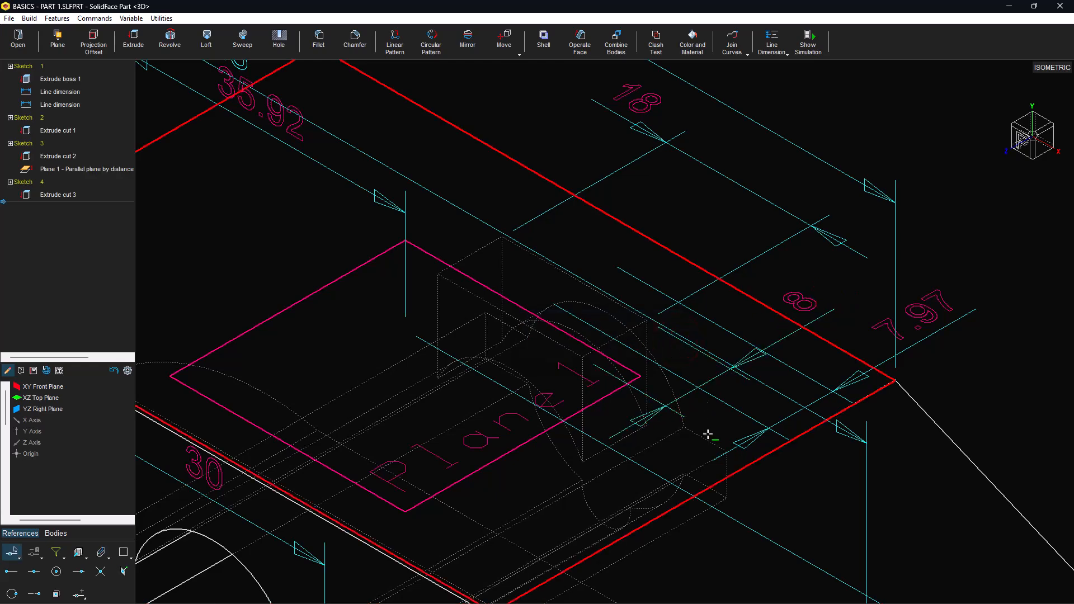
Step: Change the 7.94 offset to 7, then fit the part in isometric view
{"action": "middle_click_drag", "start_coordinate": [922, 331], "coordinate": [926, 293]}
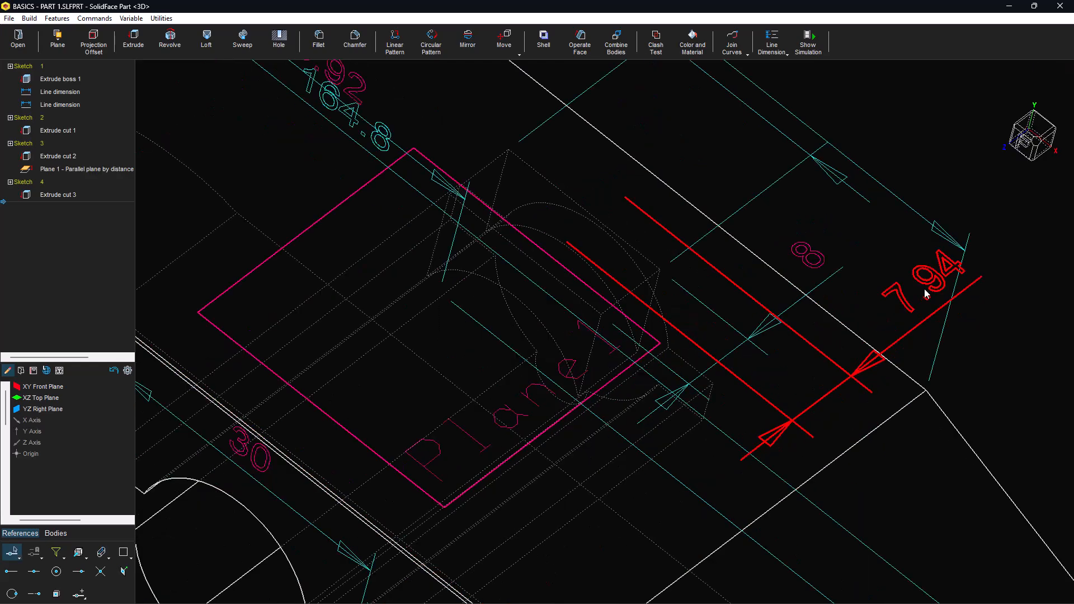
{"action": "double_click", "coordinate": [925, 289]}
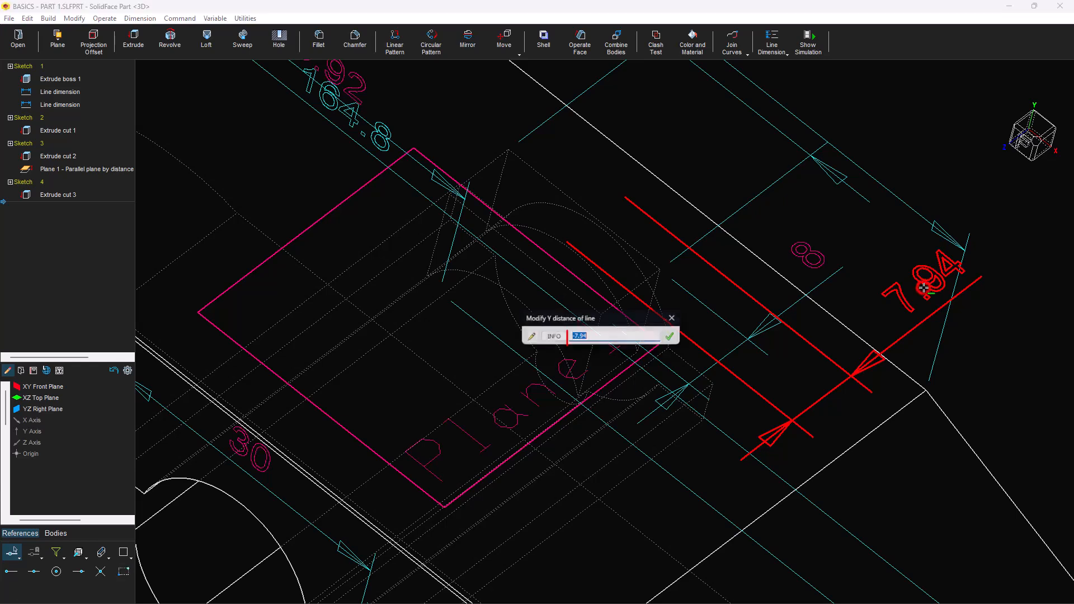
{"action": "double_click", "coordinate": [598, 337]}
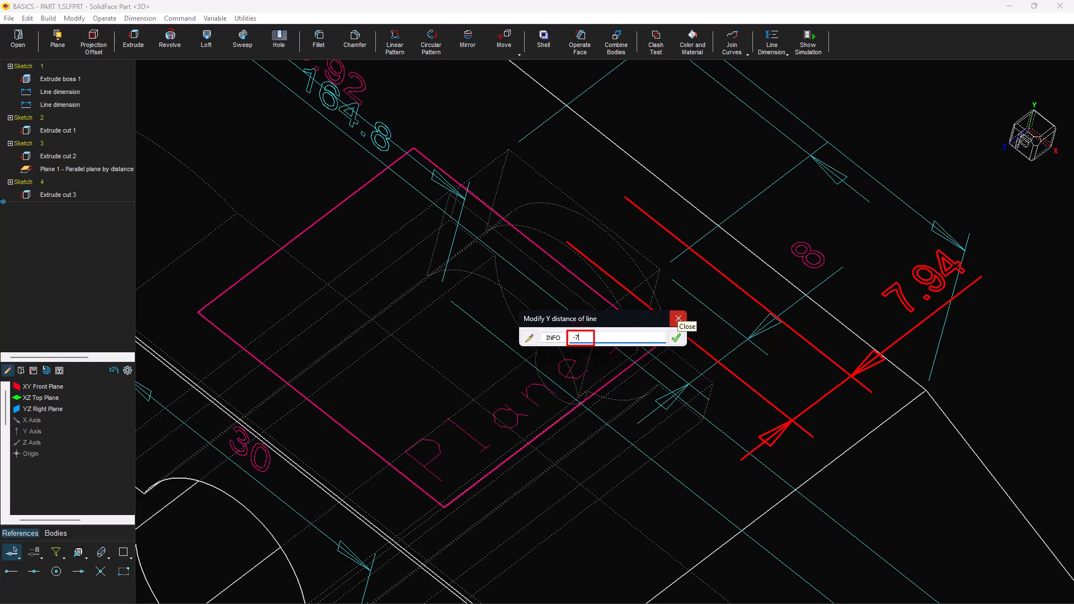
{"action": "type", "text": "7"}
{"action": "left_click", "coordinate": [676, 336]}
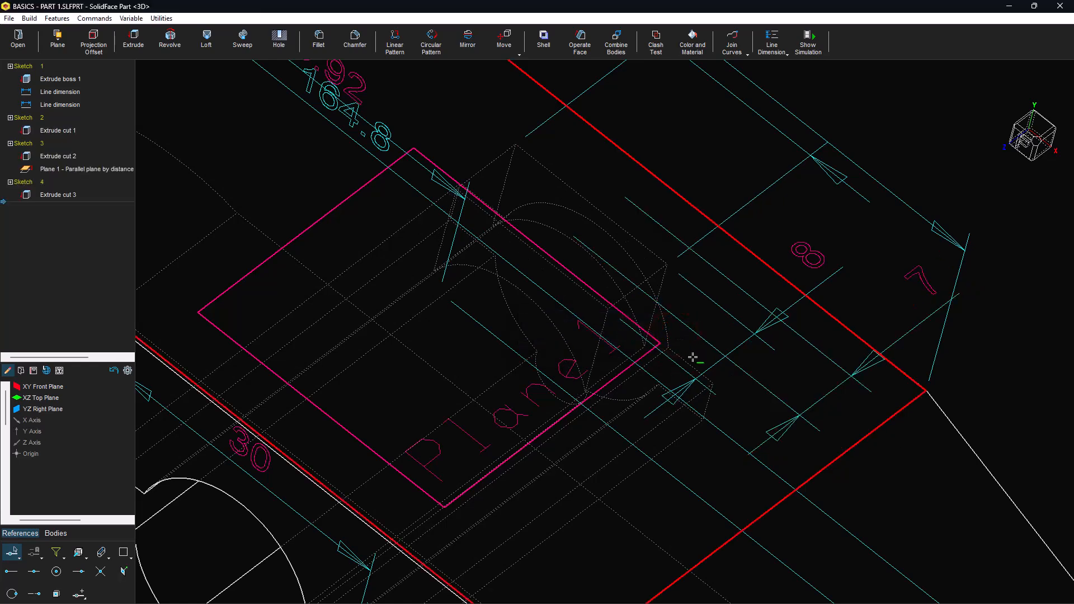
{"action": "mouse_move", "coordinate": [717, 550]}
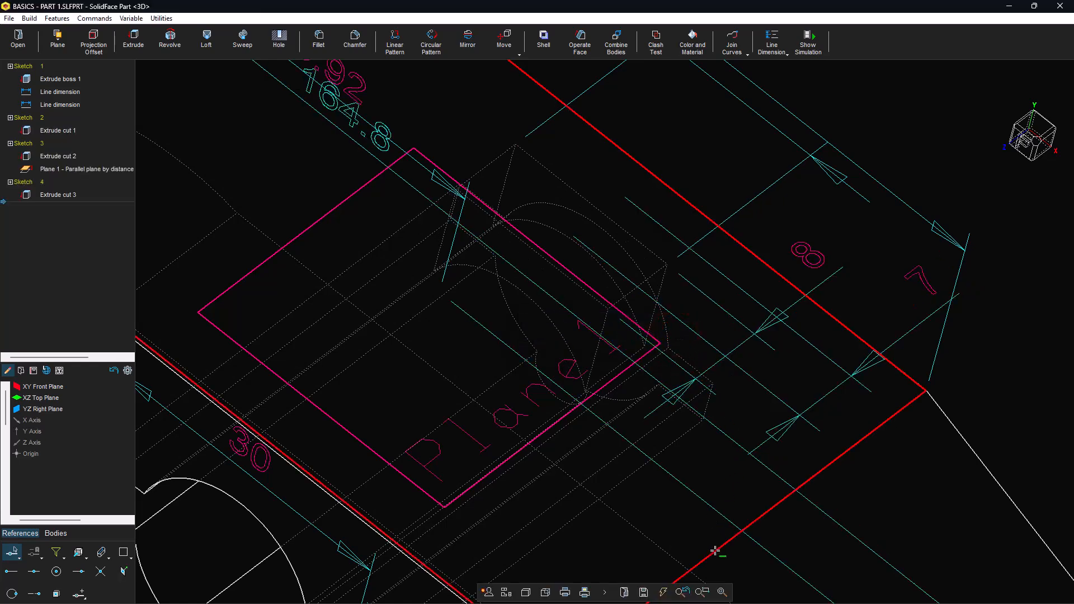
{"action": "left_click", "coordinate": [727, 592]}
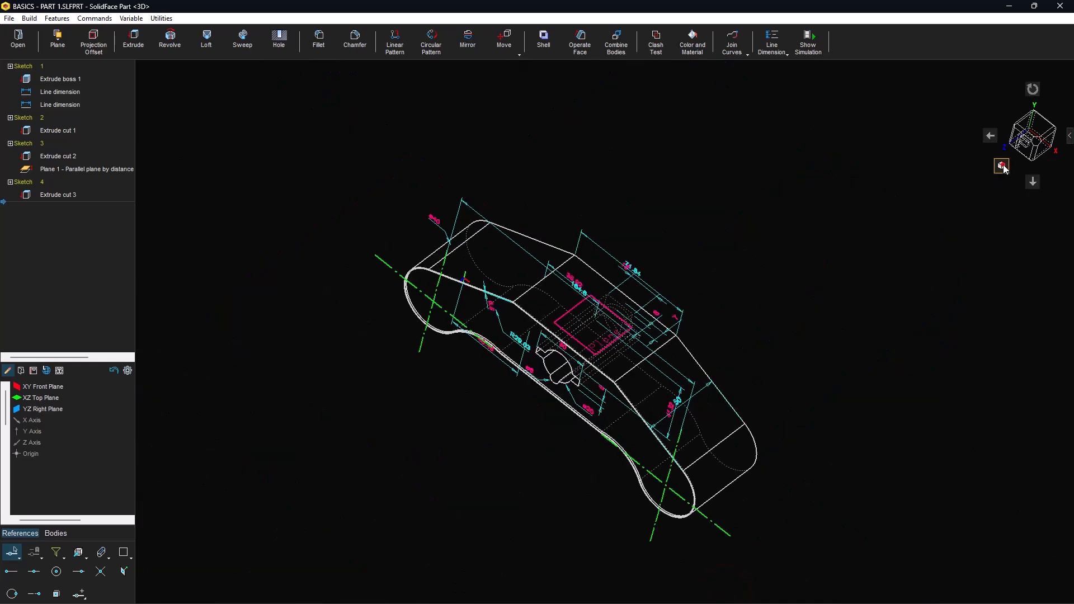
{"action": "left_click", "coordinate": [1002, 166]}
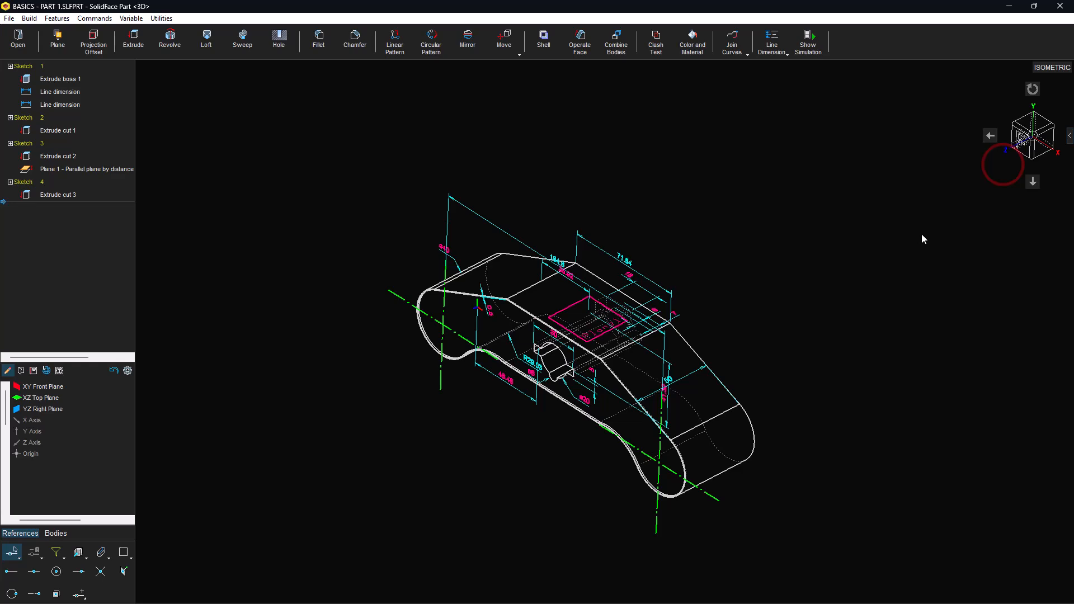